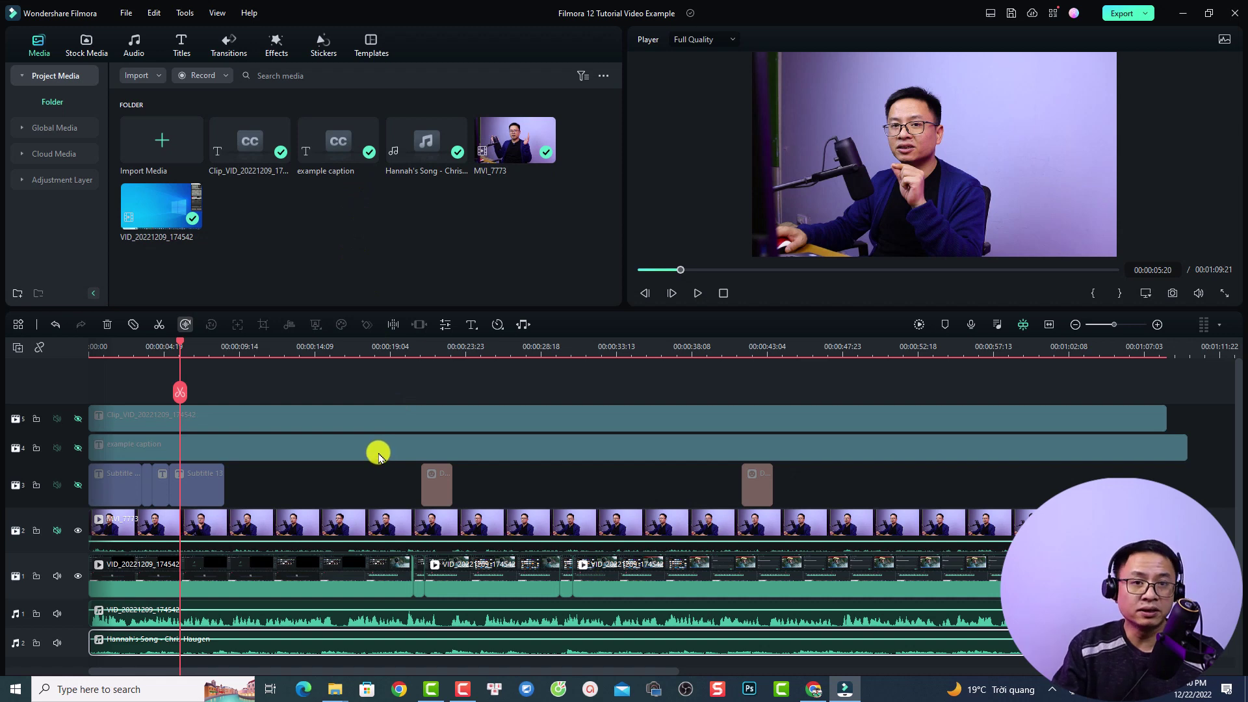
# Delete all the subtitle and caption clips on video tracks 3, 4 and 5 and unhide those tracks
pyautogui.click(117, 480)
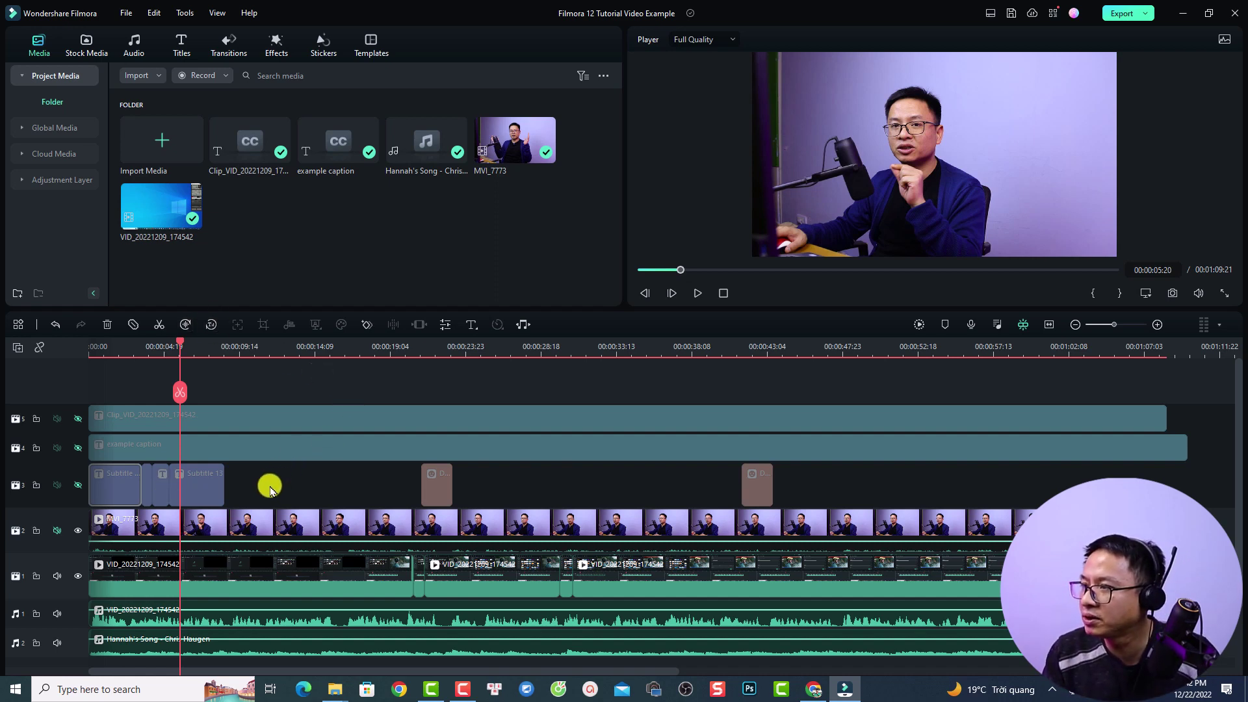
pyautogui.moveTo(270, 489); pyautogui.dragTo(105, 403)
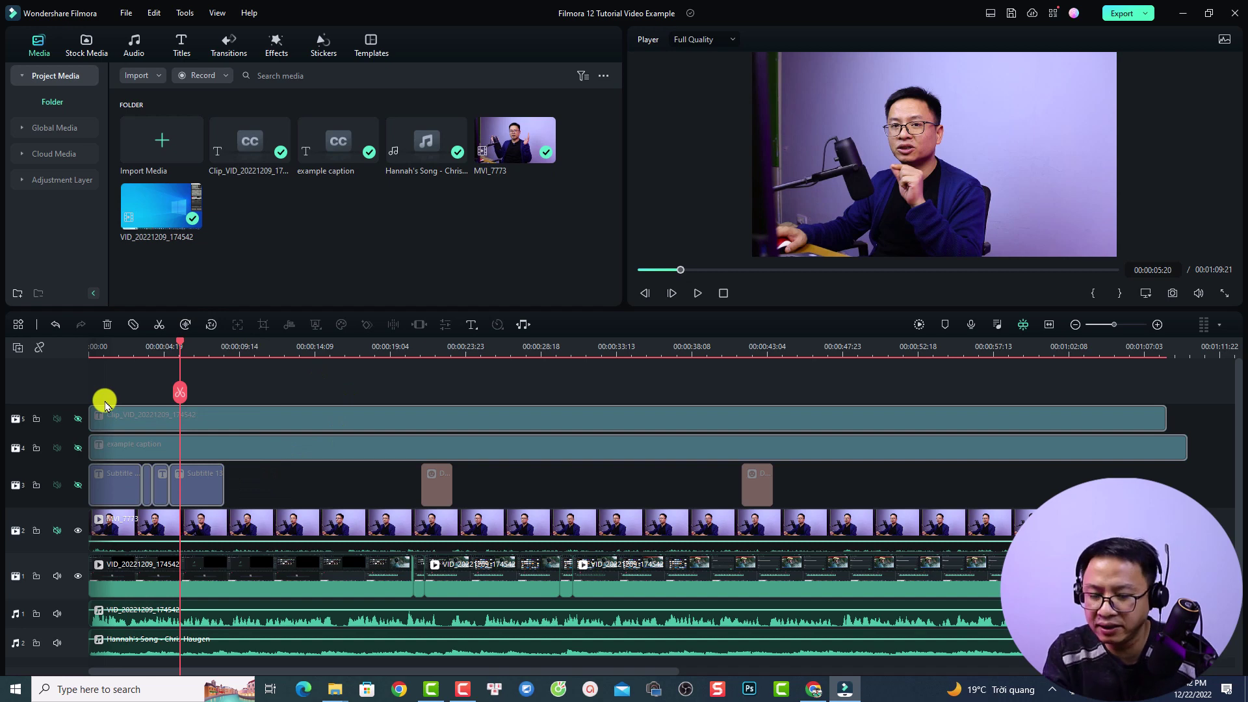
pyautogui.press('Delete')
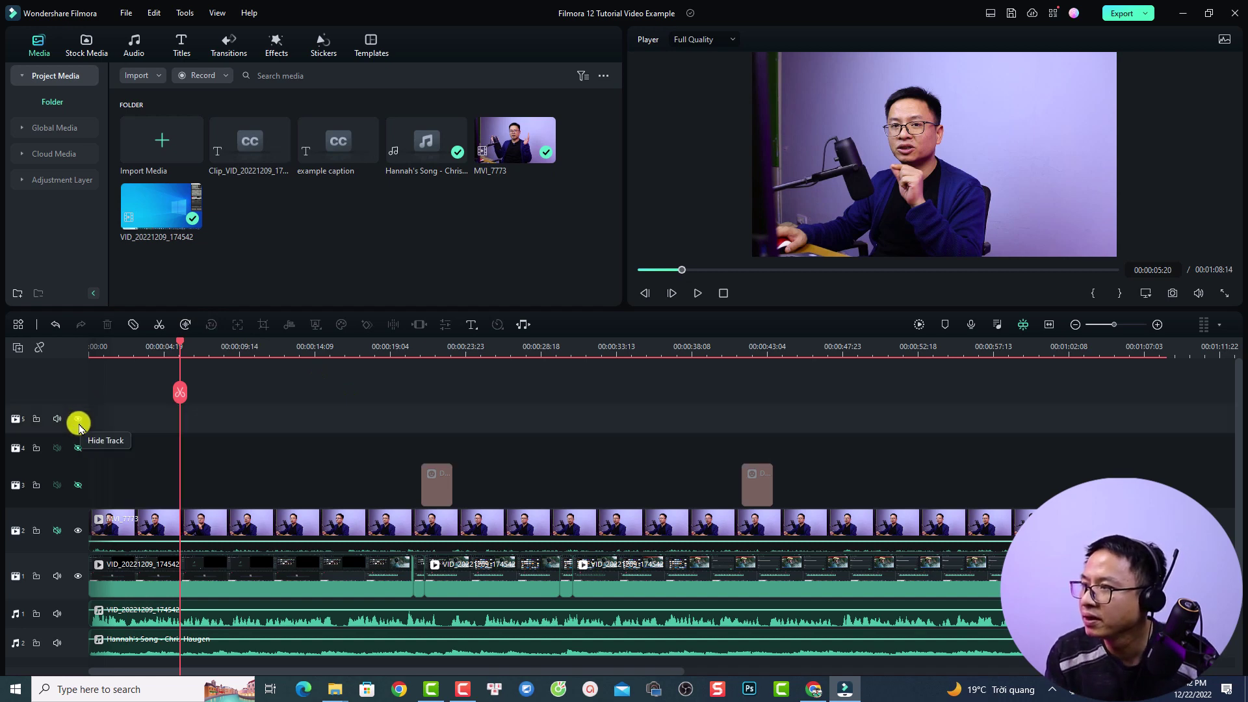
pyautogui.click(79, 448)
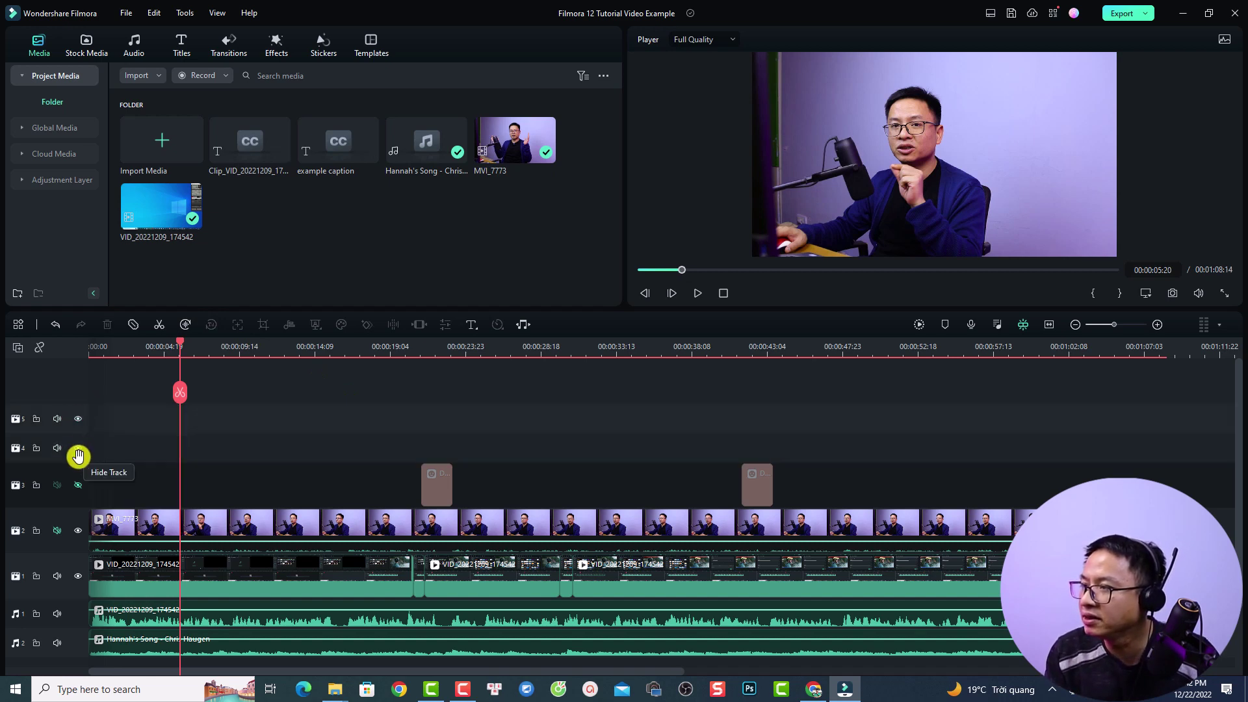
pyautogui.click(78, 485)
# Play the video from the beginning and place the playhead at the end of the first sentence, at 00:00:03:06
pyautogui.moveTo(180, 364); pyautogui.dragTo(77, 363)
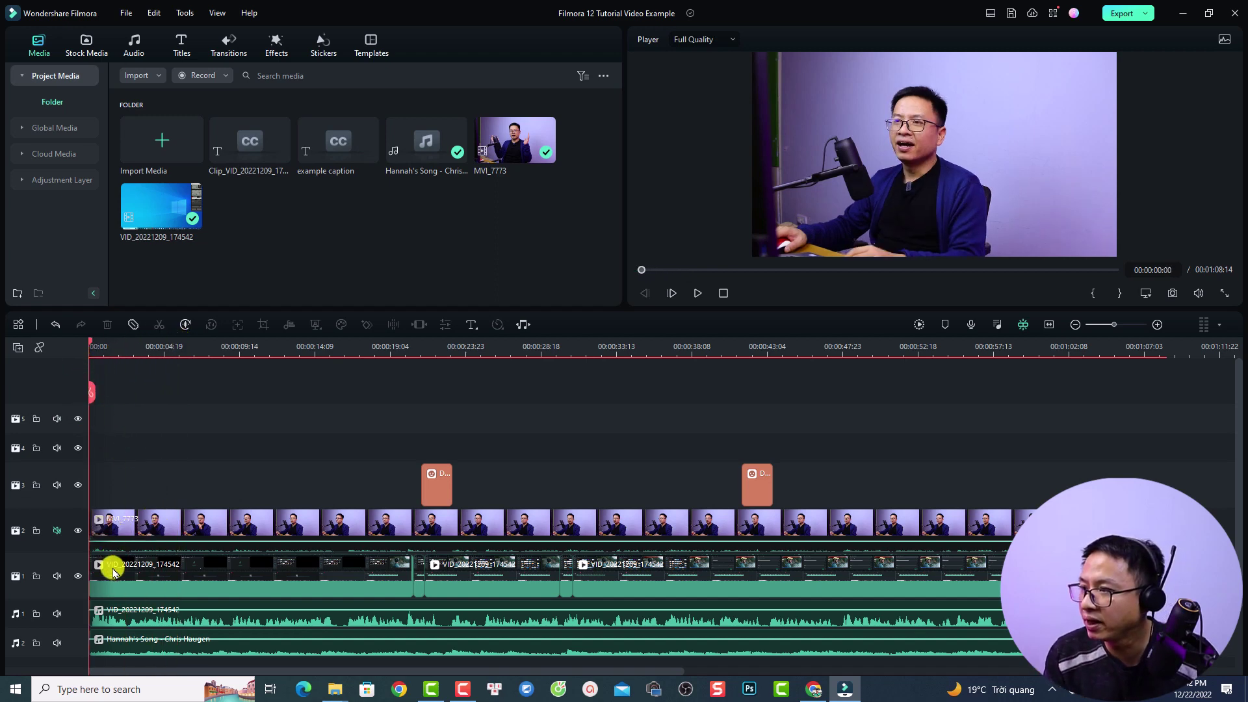
pyautogui.click(134, 610)
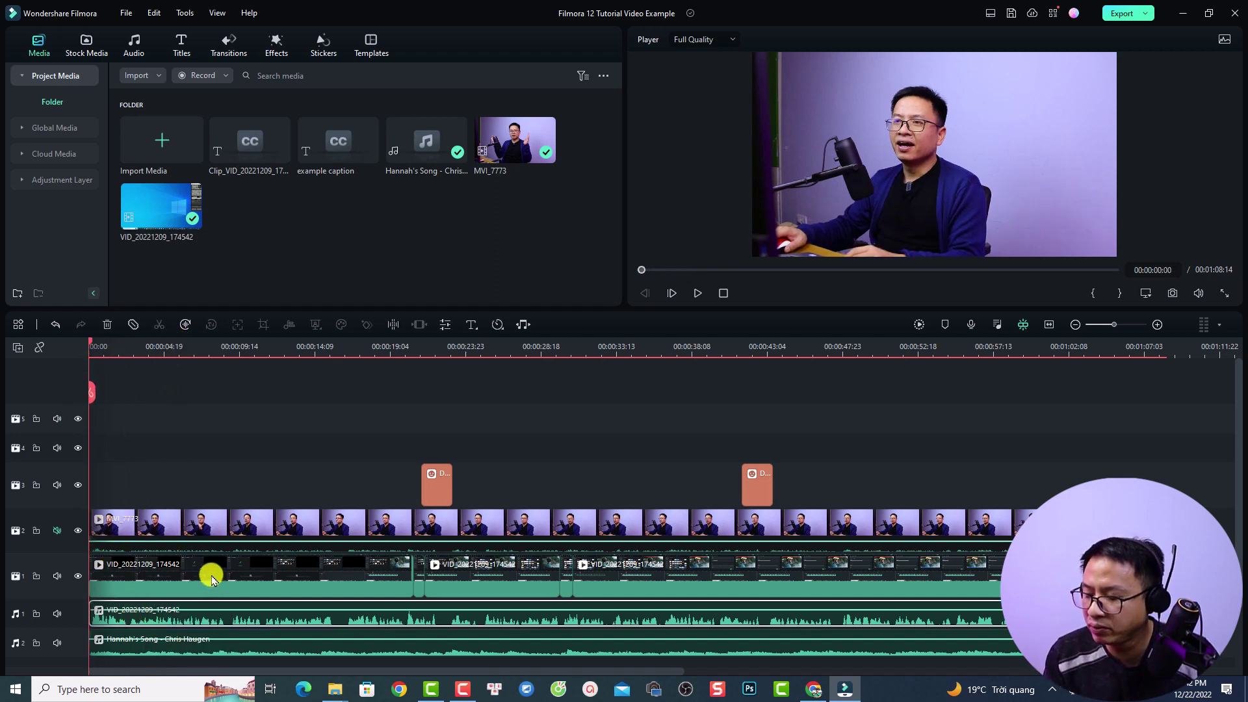
pyautogui.press('space')
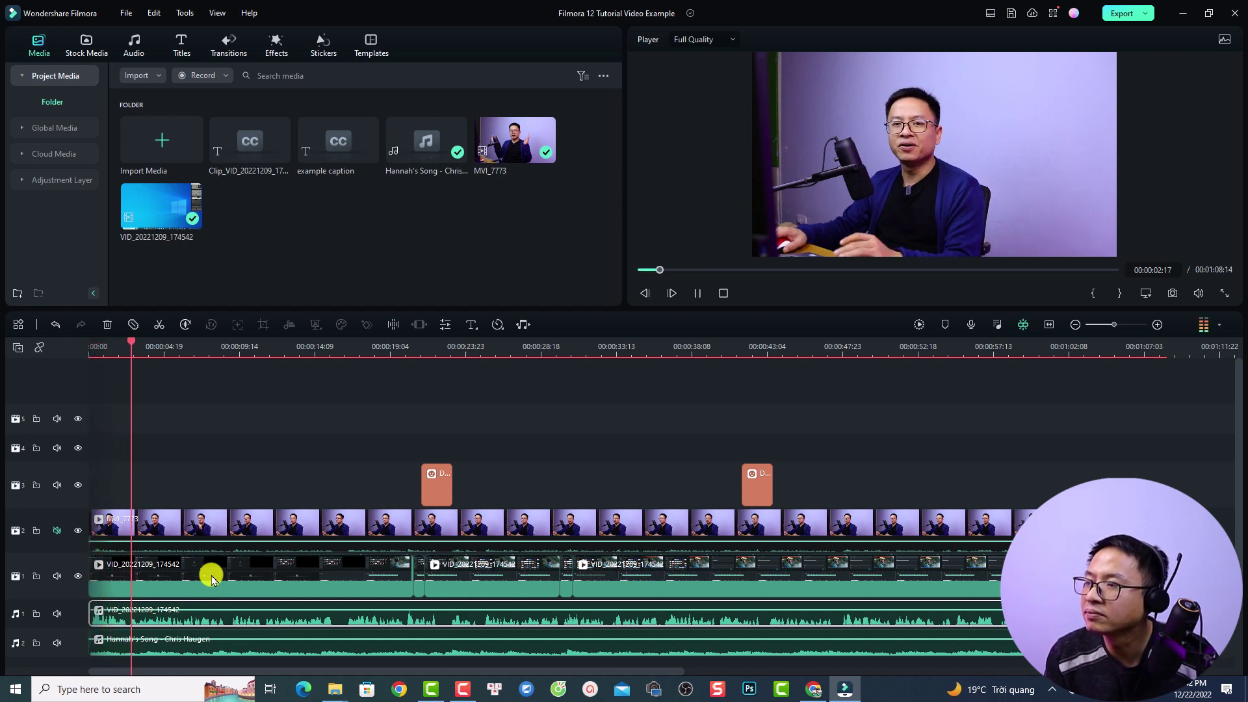
pyautogui.press('space')
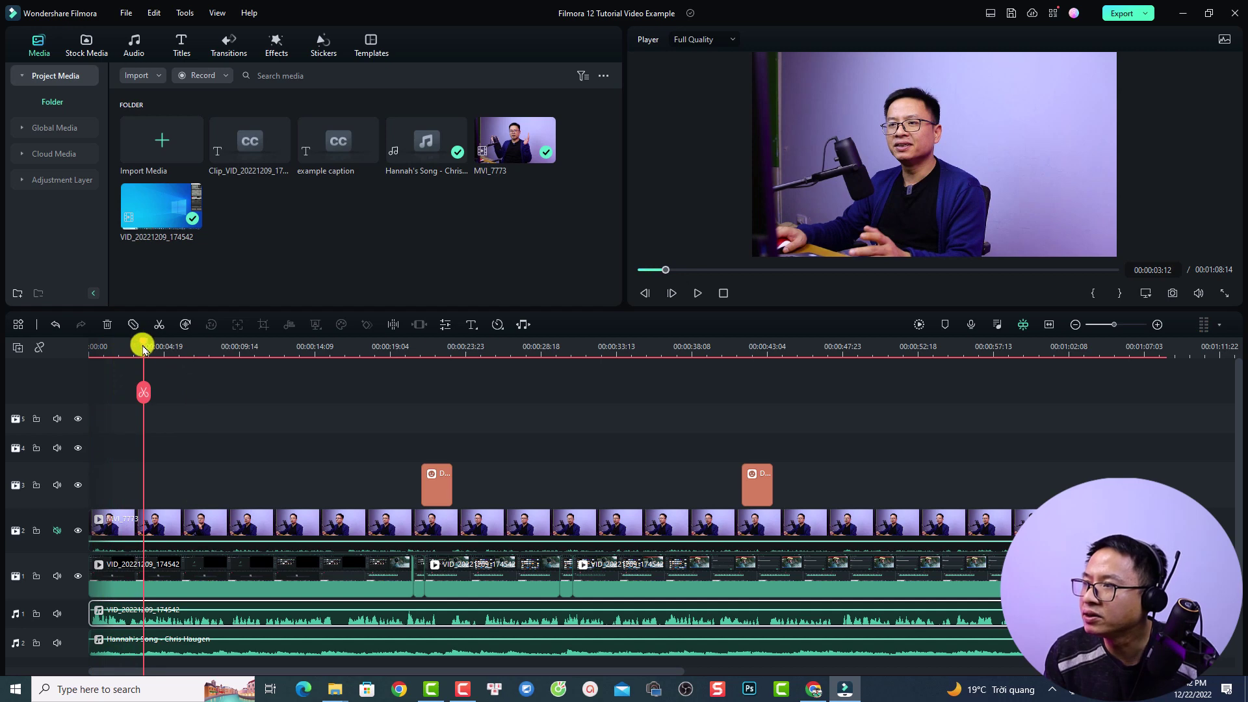
pyautogui.click(140, 346)
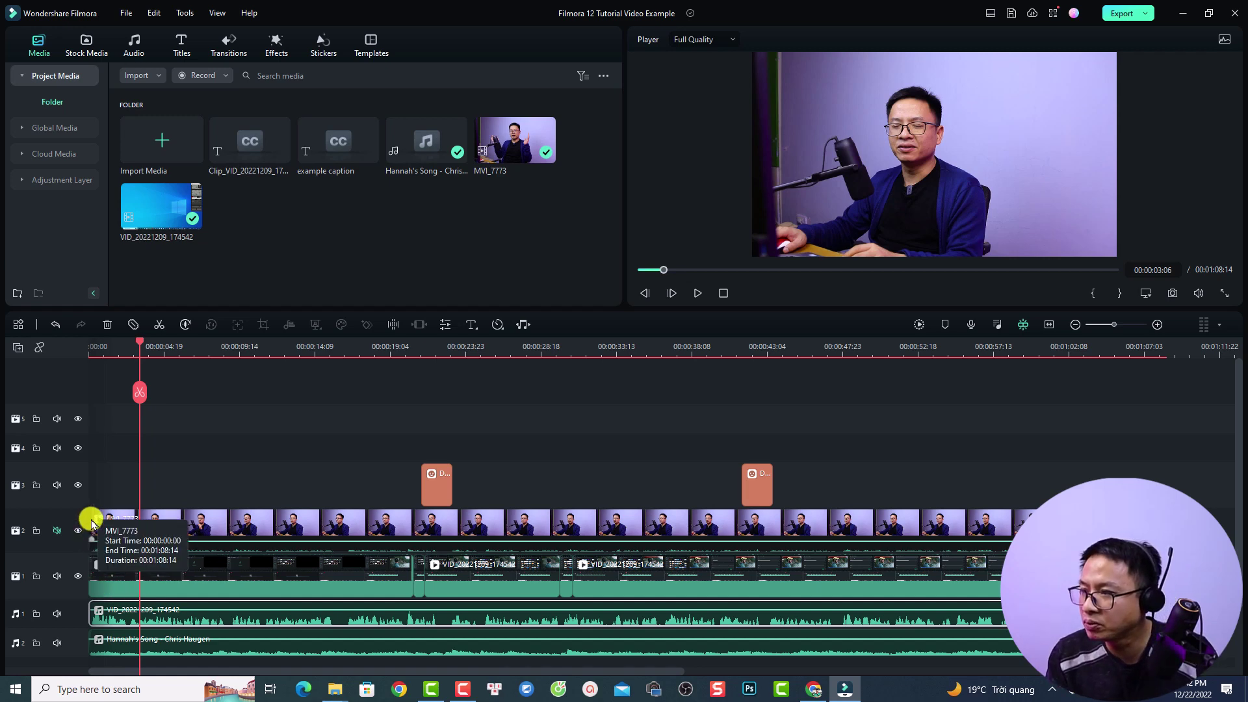
# Lock video tracks 1 and 2 and audio tracks 1 and 2
pyautogui.click(36, 531)
pyautogui.click(36, 576)
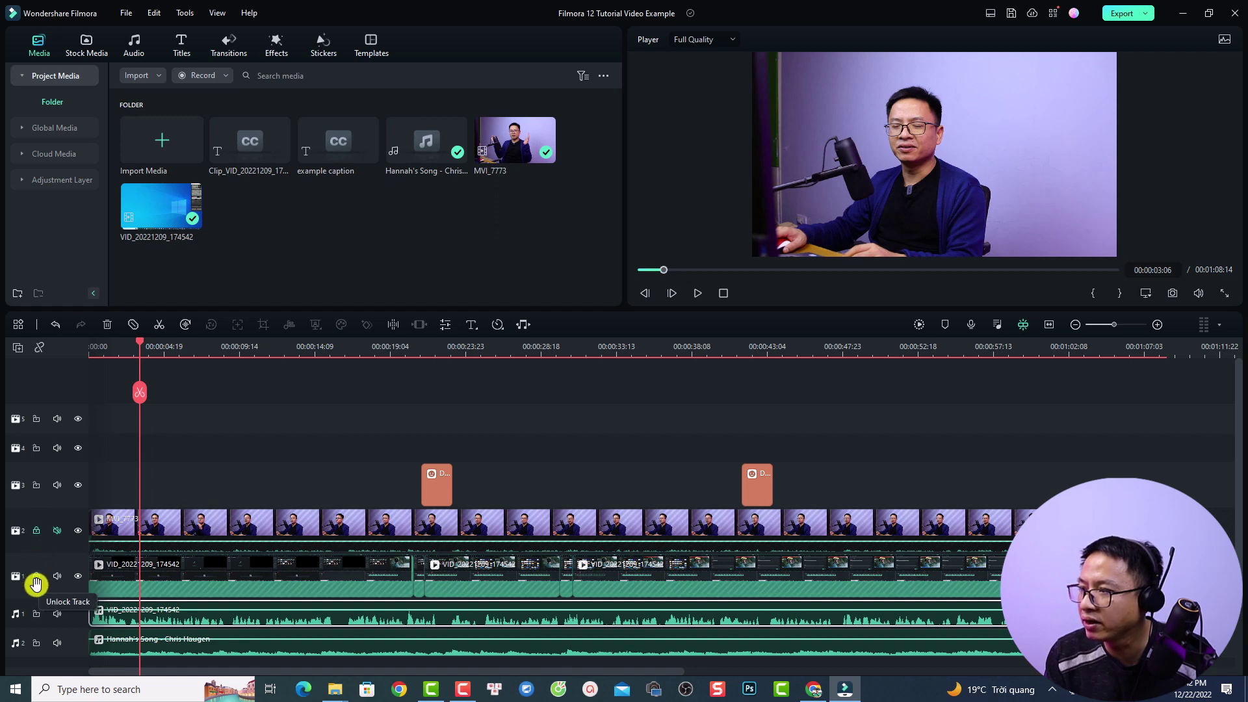
pyautogui.click(37, 614)
pyautogui.click(37, 644)
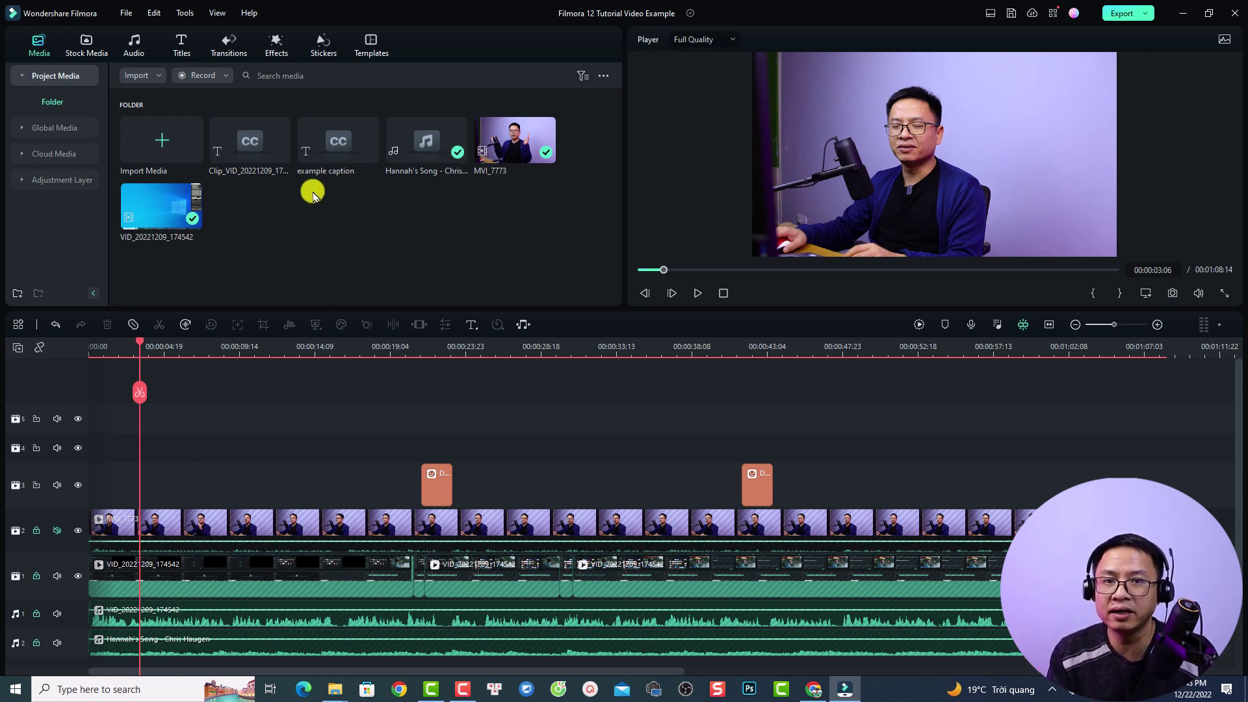
# Browse the subtitle title presets, then download and preview Subtitle 10
pyautogui.click(179, 45)
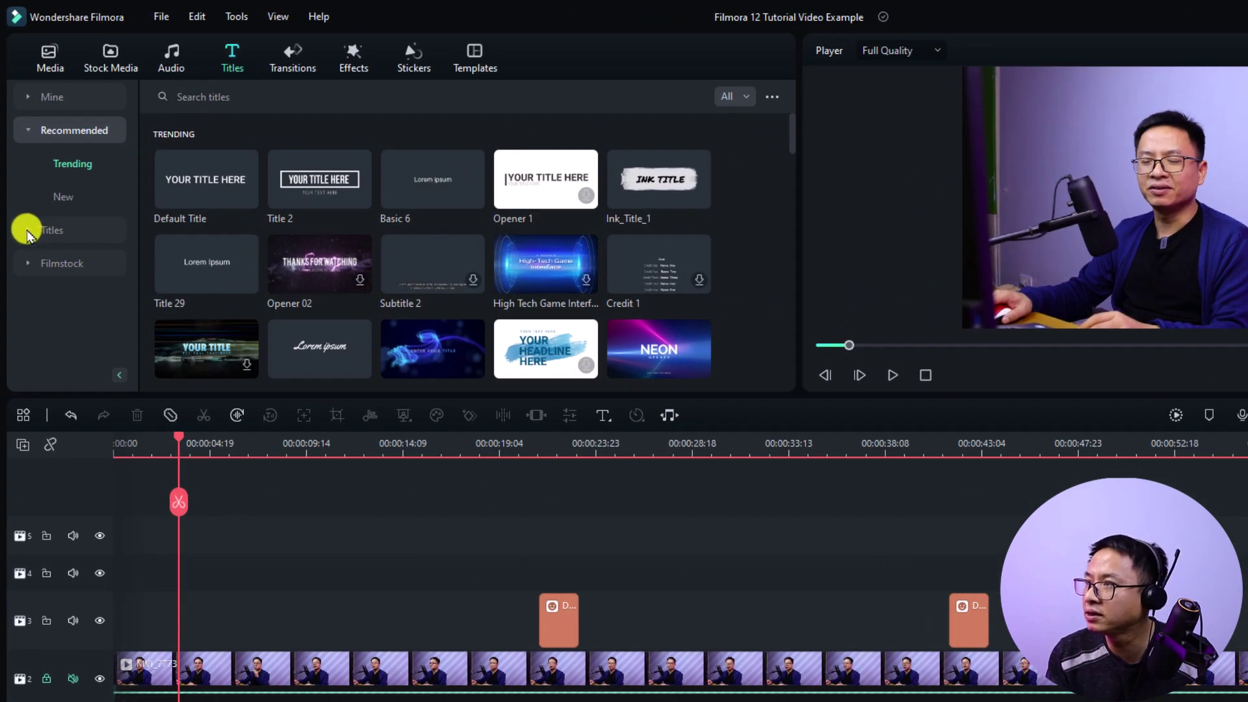
pyautogui.click(28, 231)
pyautogui.scroll(-3, 72, 221)
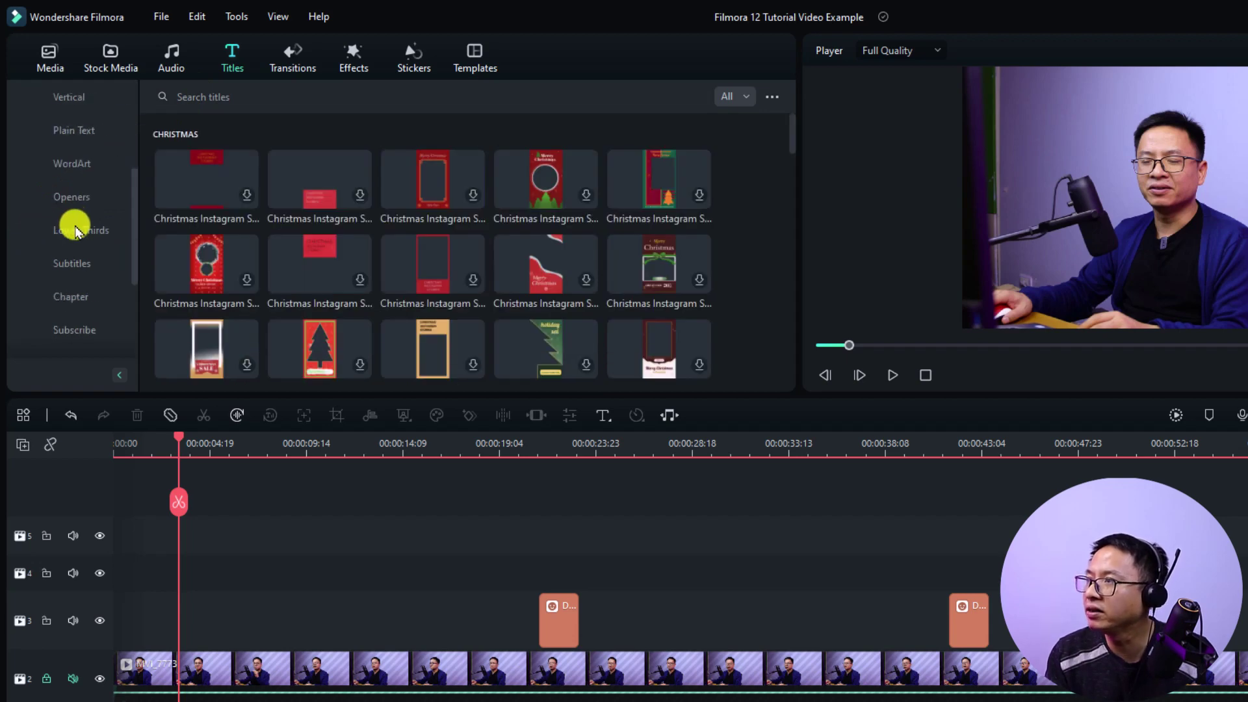
pyautogui.scroll(-3, 76, 232)
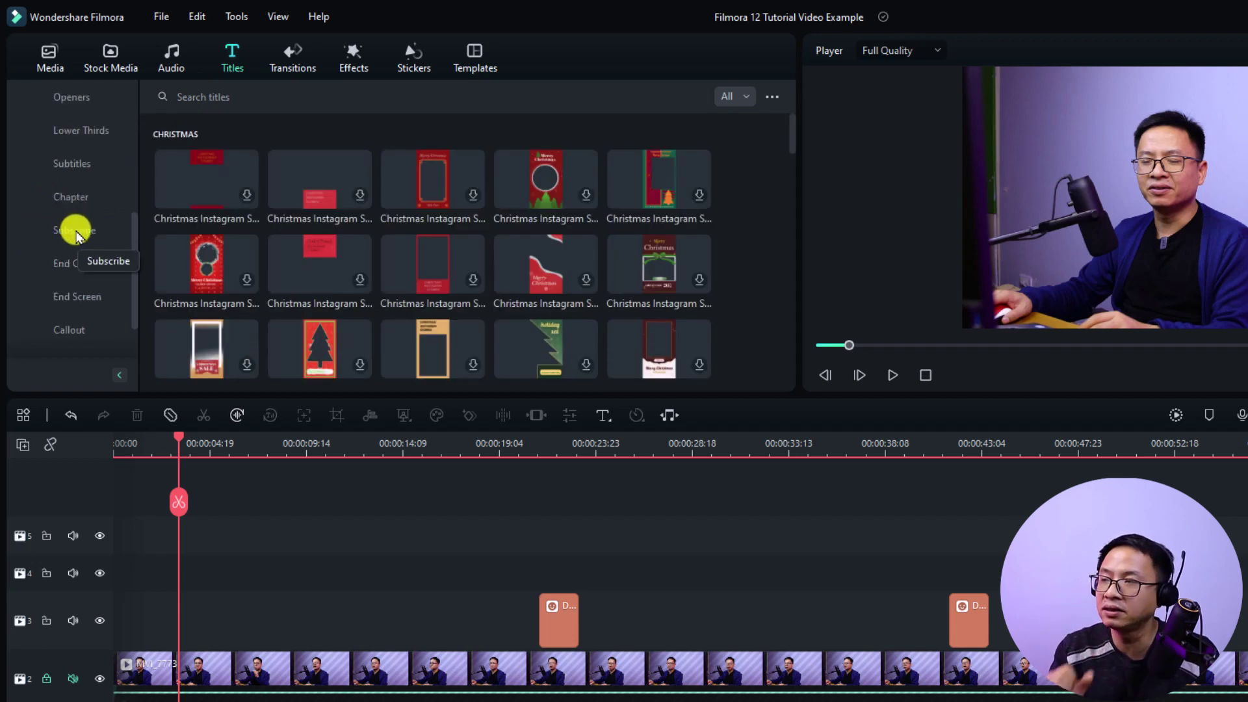
pyautogui.click(68, 165)
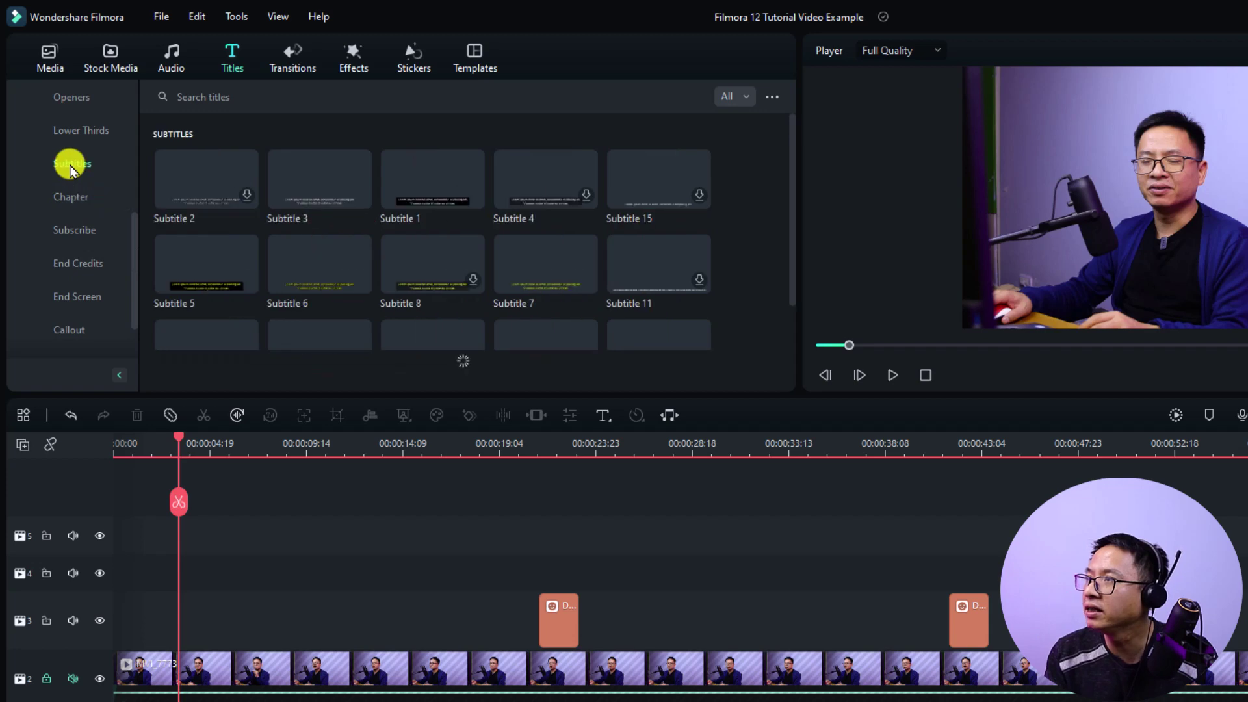
pyautogui.scroll(-1, 349, 224)
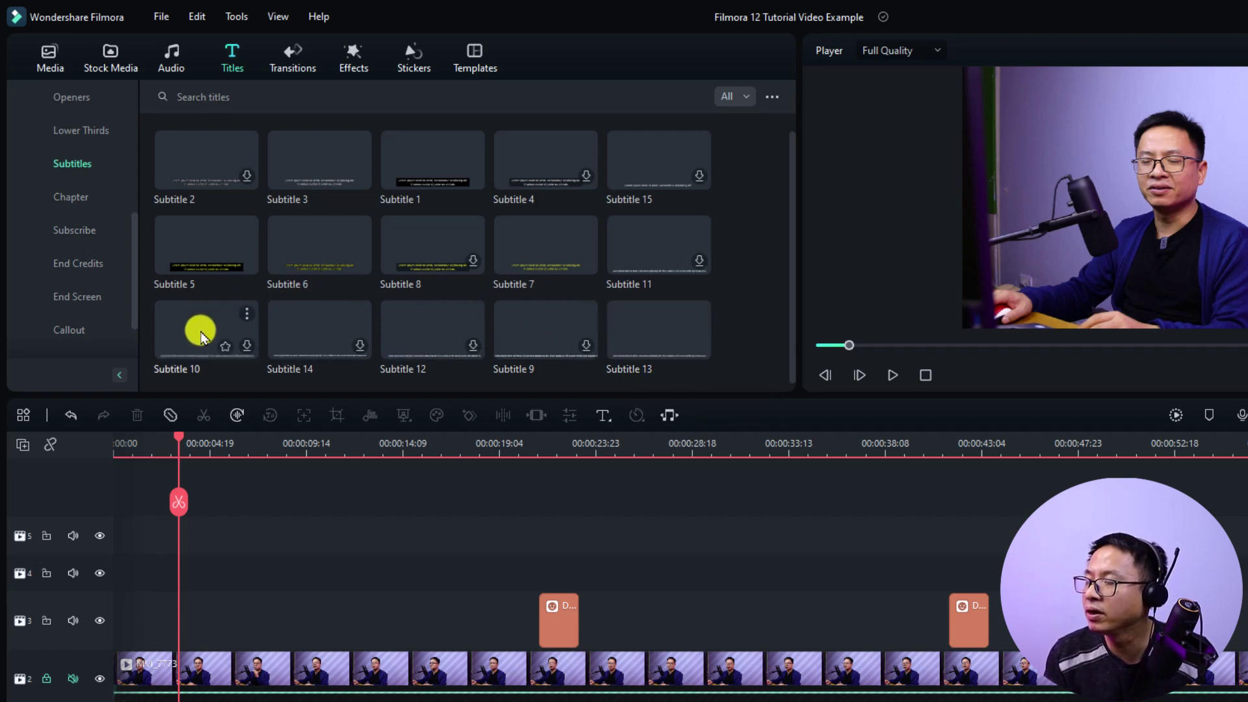
pyautogui.click(201, 336)
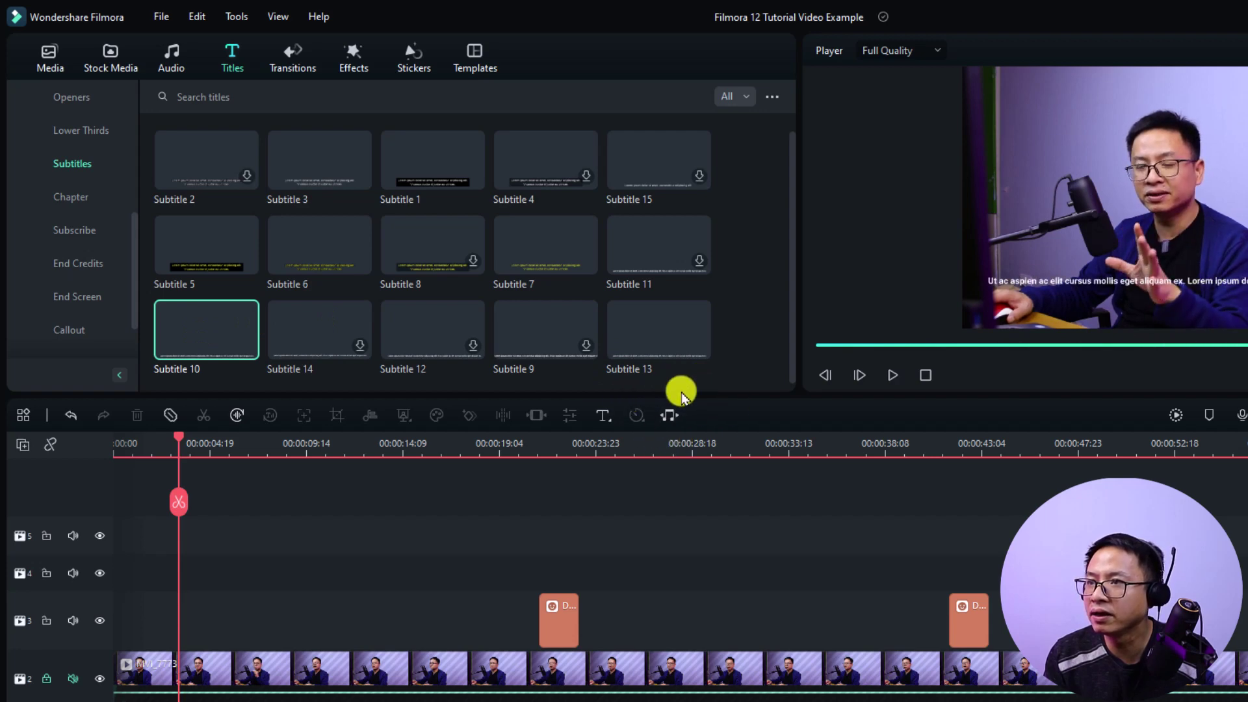
# Enlarge the preview area and place the Subtitle 10 preset at the start of video track 4
pyautogui.moveTo(679, 408); pyautogui.dragTo(676, 481)
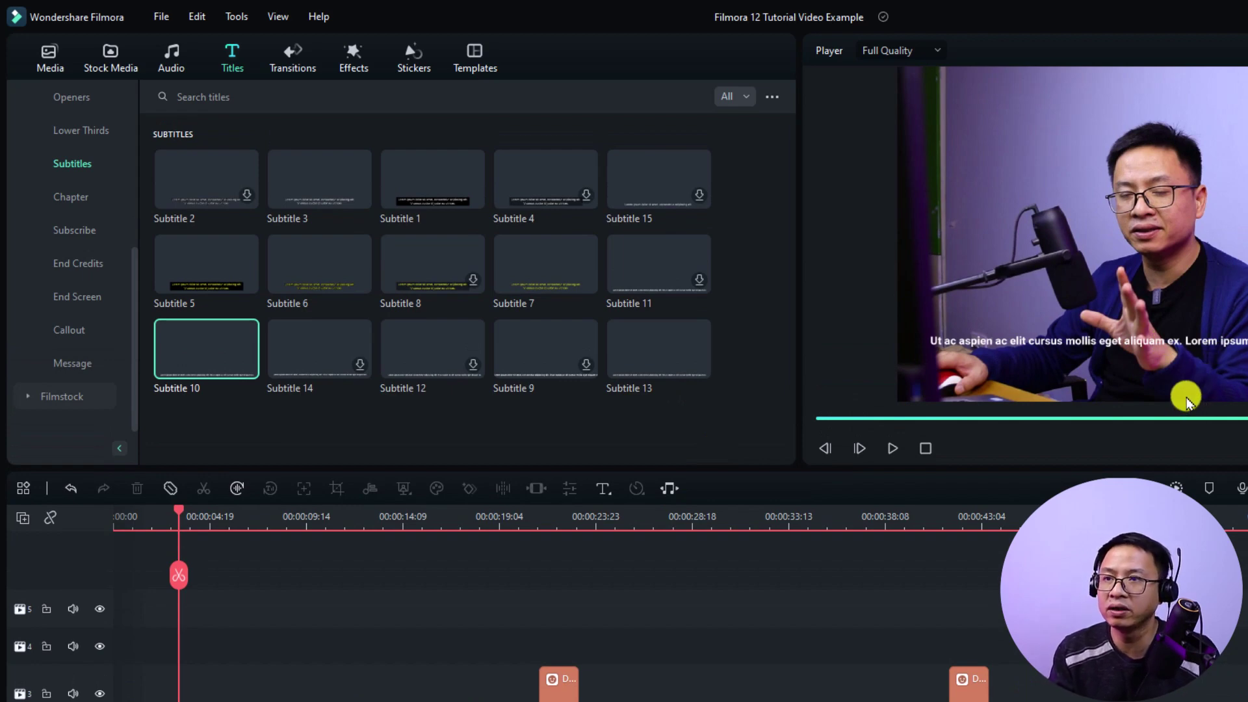
pyautogui.moveTo(202, 361)
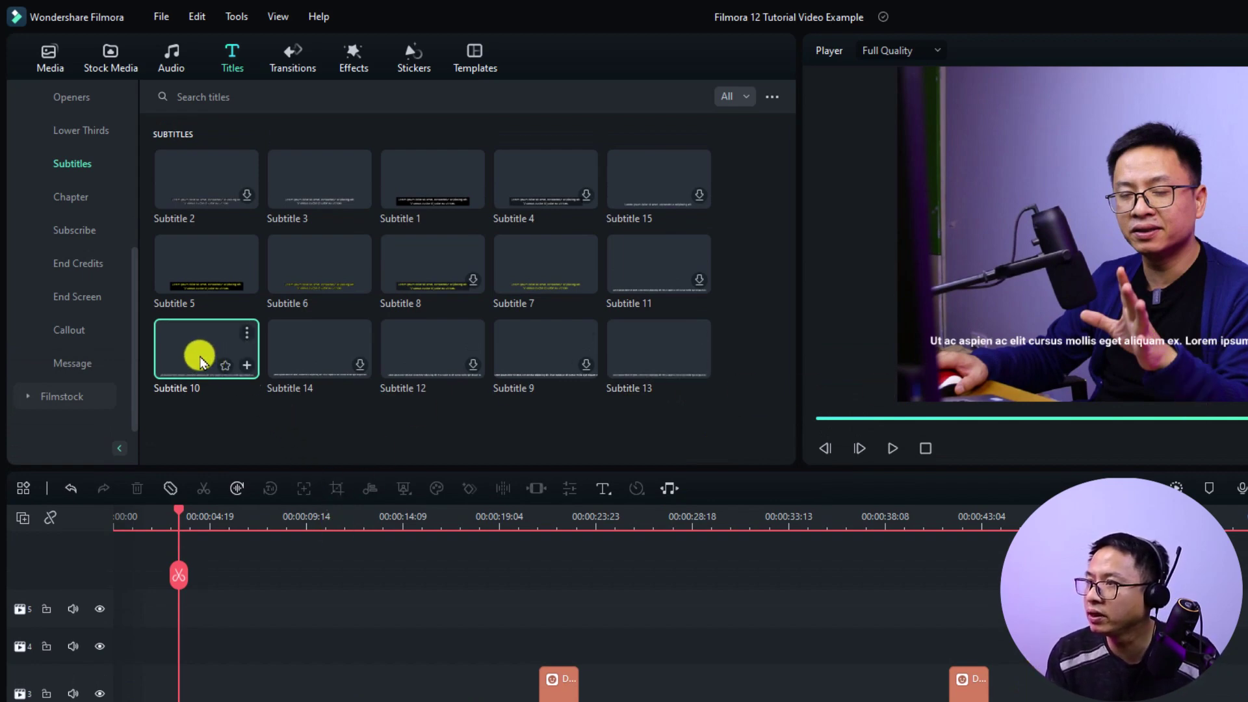
pyautogui.moveTo(202, 361); pyautogui.dragTo(125, 650)
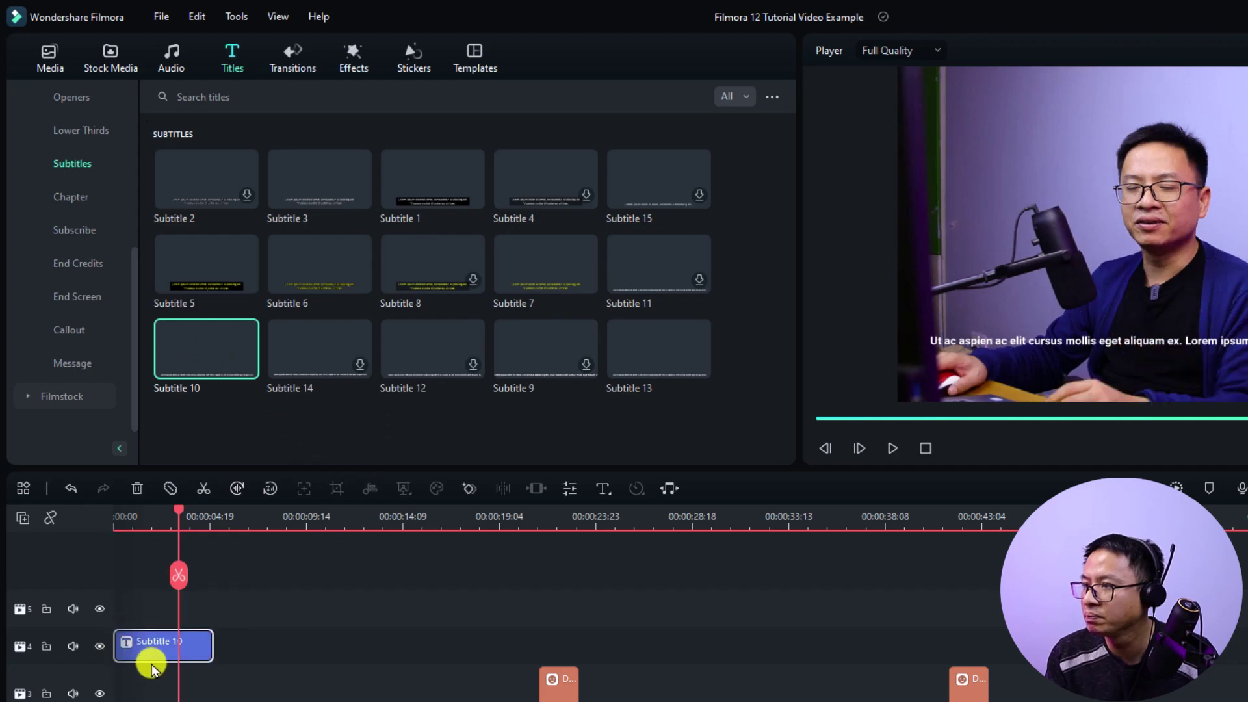
# Play the opening sentence from the start and trim the end of the Subtitle 10 clip to 00:00:03:03
pyautogui.moveTo(178, 517); pyautogui.dragTo(92, 507)
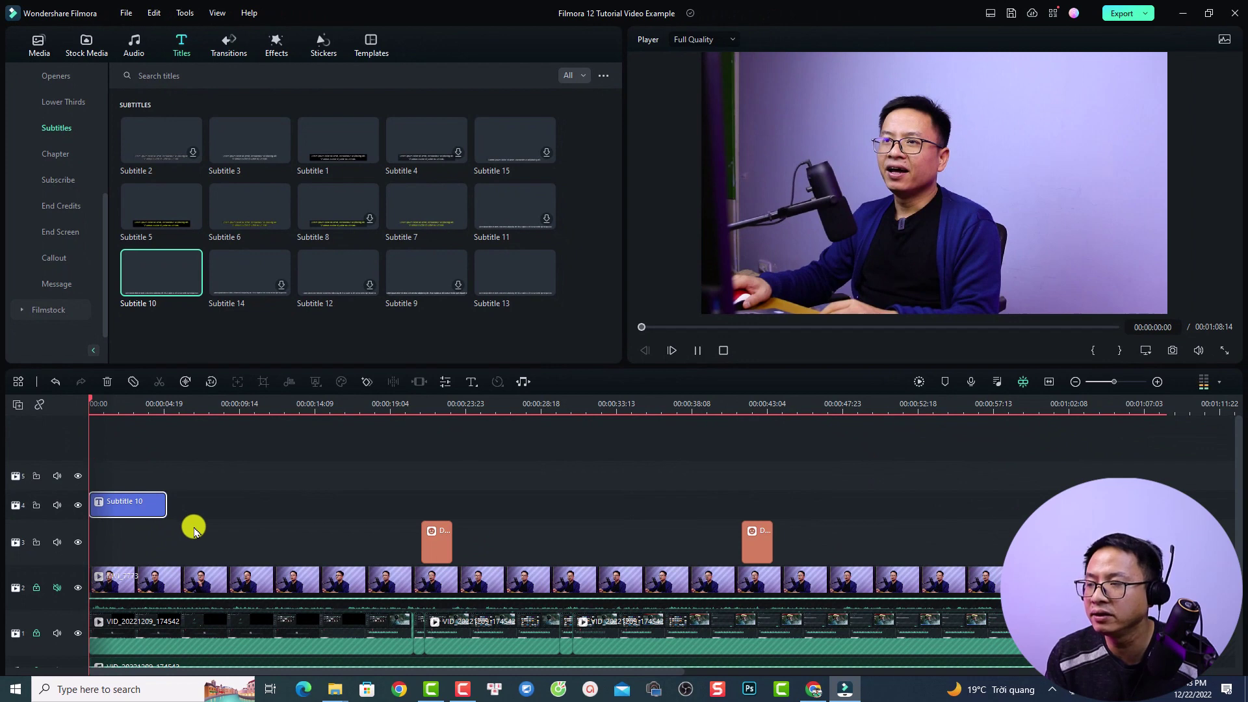
pyautogui.press('space')
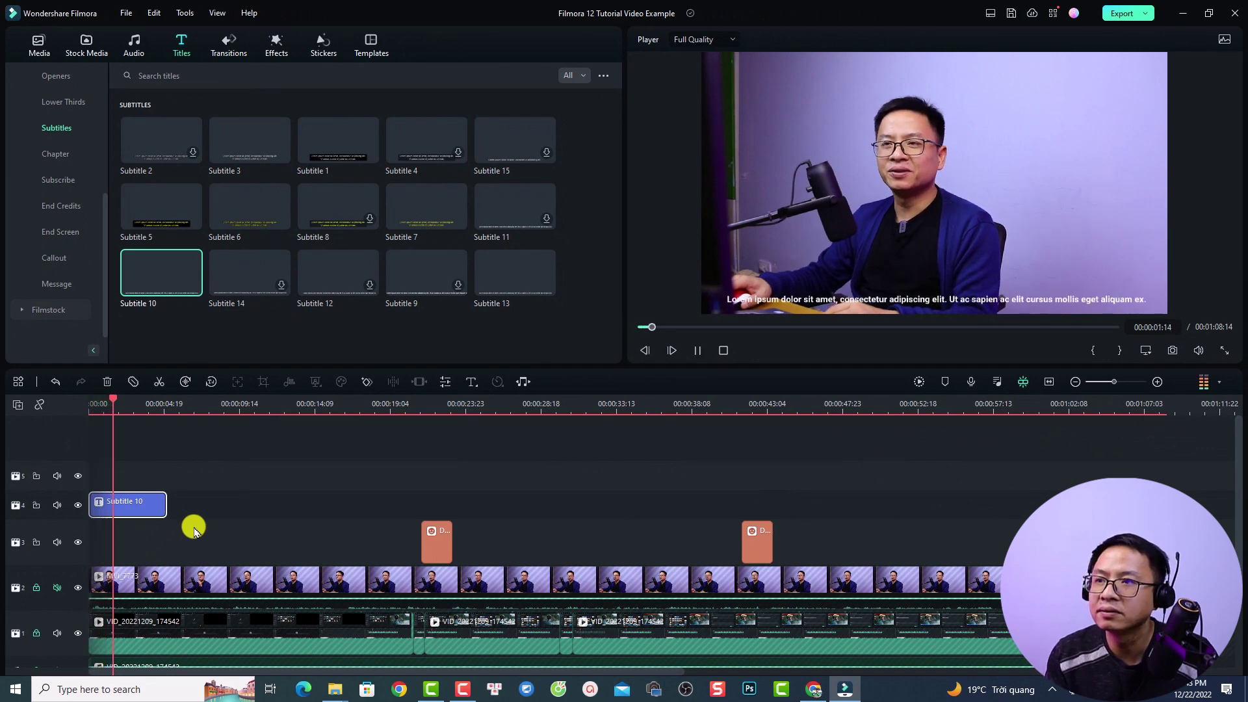
pyautogui.press('space')
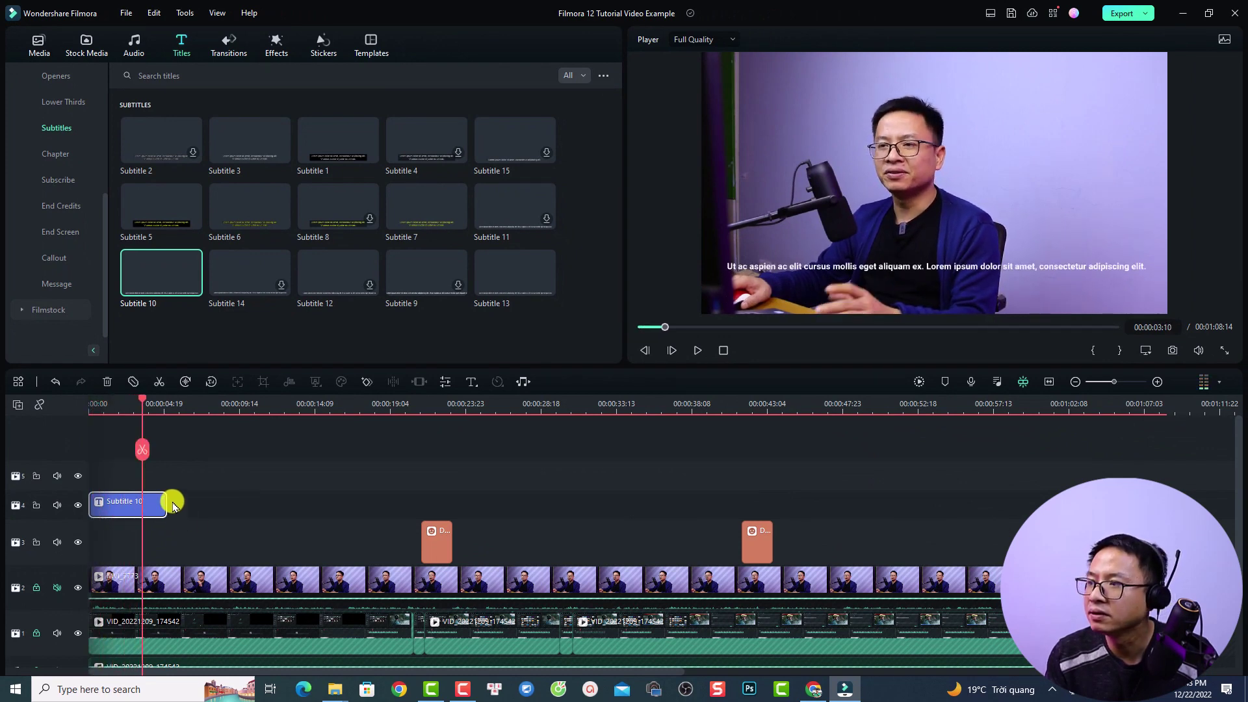
pyautogui.click(137, 398)
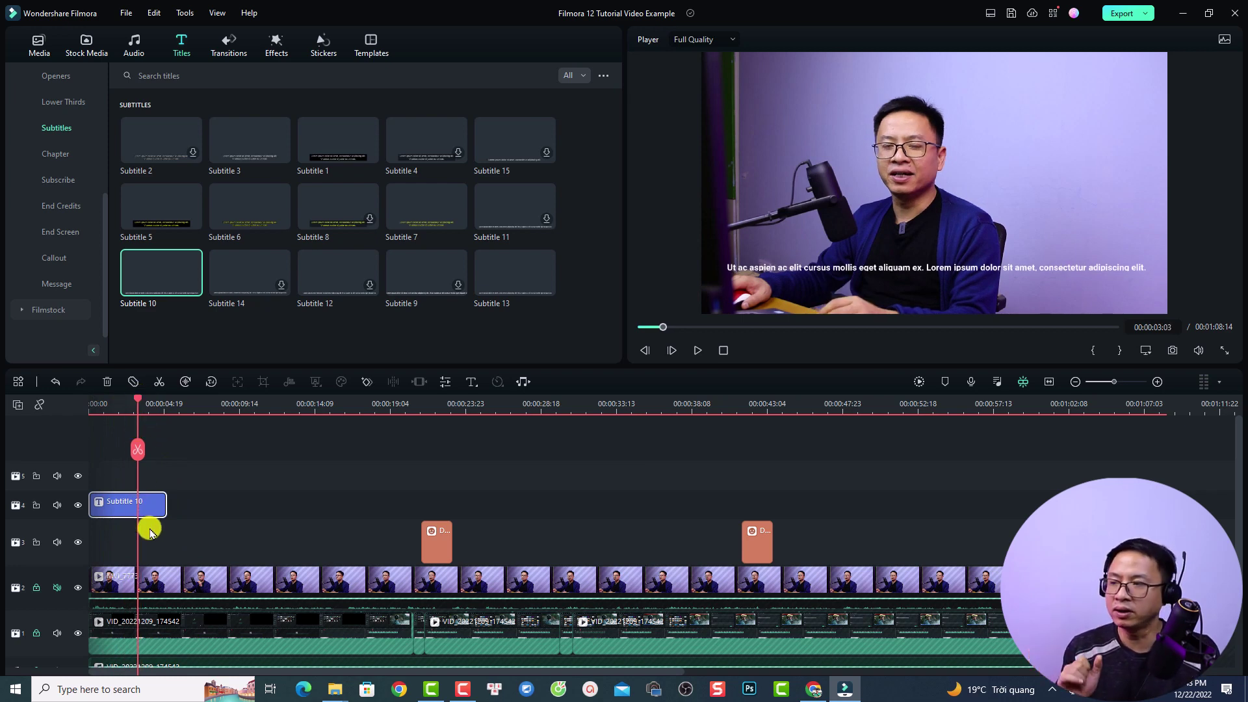
pyautogui.moveTo(167, 508); pyautogui.dragTo(138, 502)
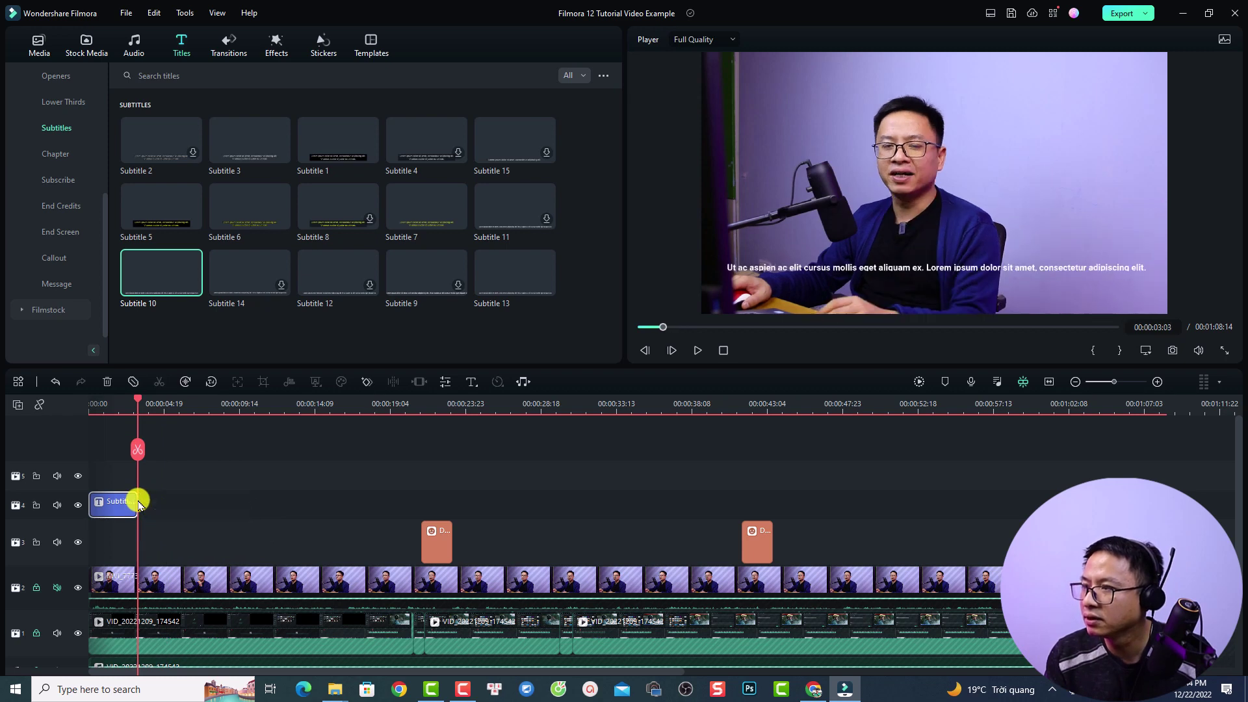
# Open the Subtitle 10 clip for text editing at 00:00:00:20 and delete its upper placeholder line
pyautogui.click(101, 404)
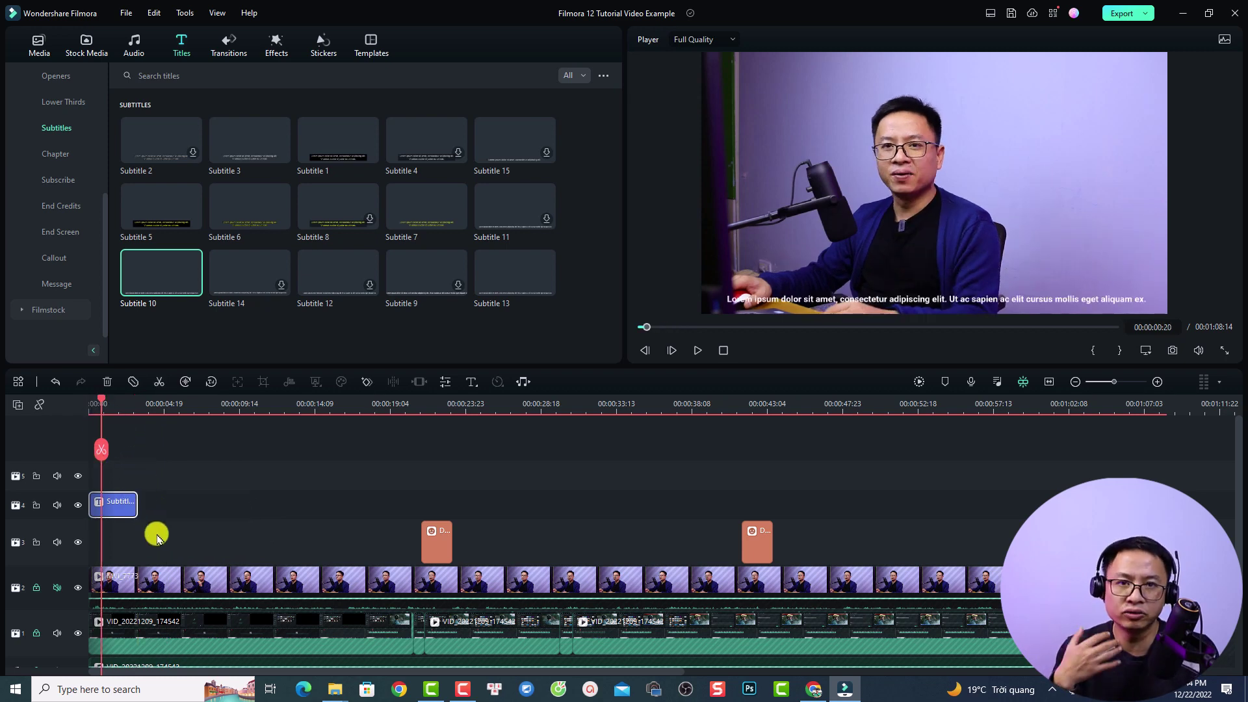
pyautogui.doubleClick(107, 505)
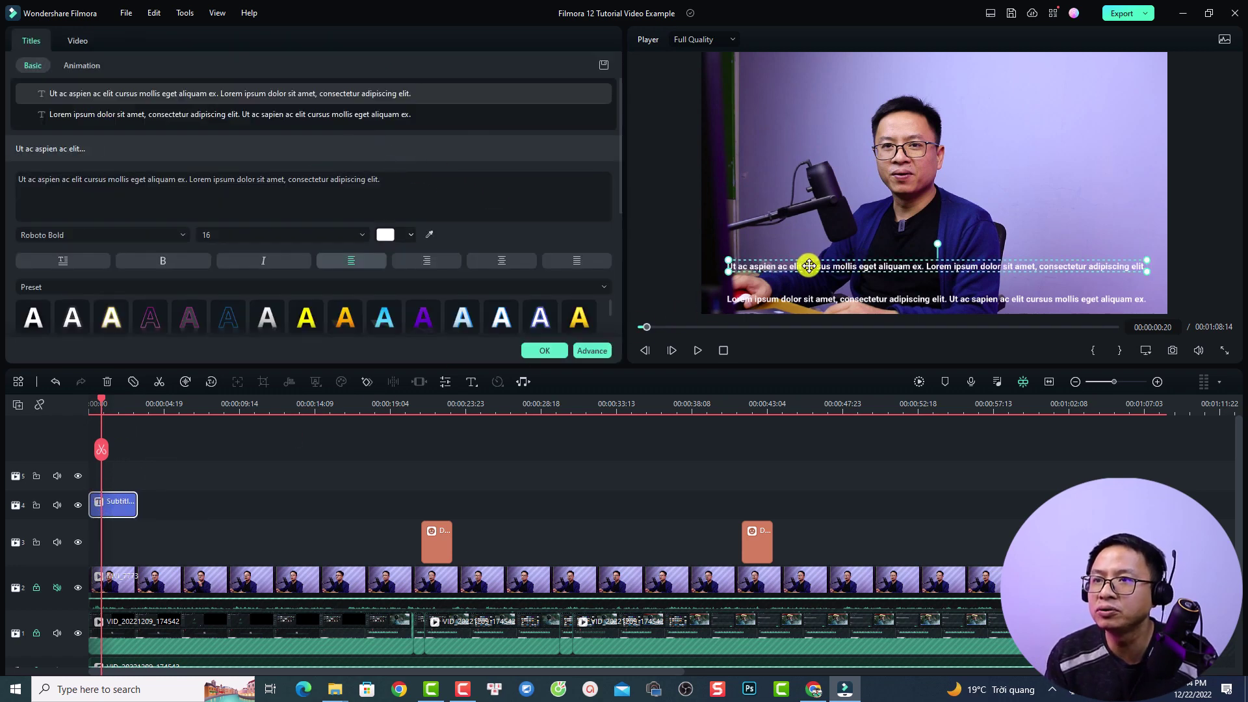
pyautogui.click(824, 301)
pyautogui.click(828, 263)
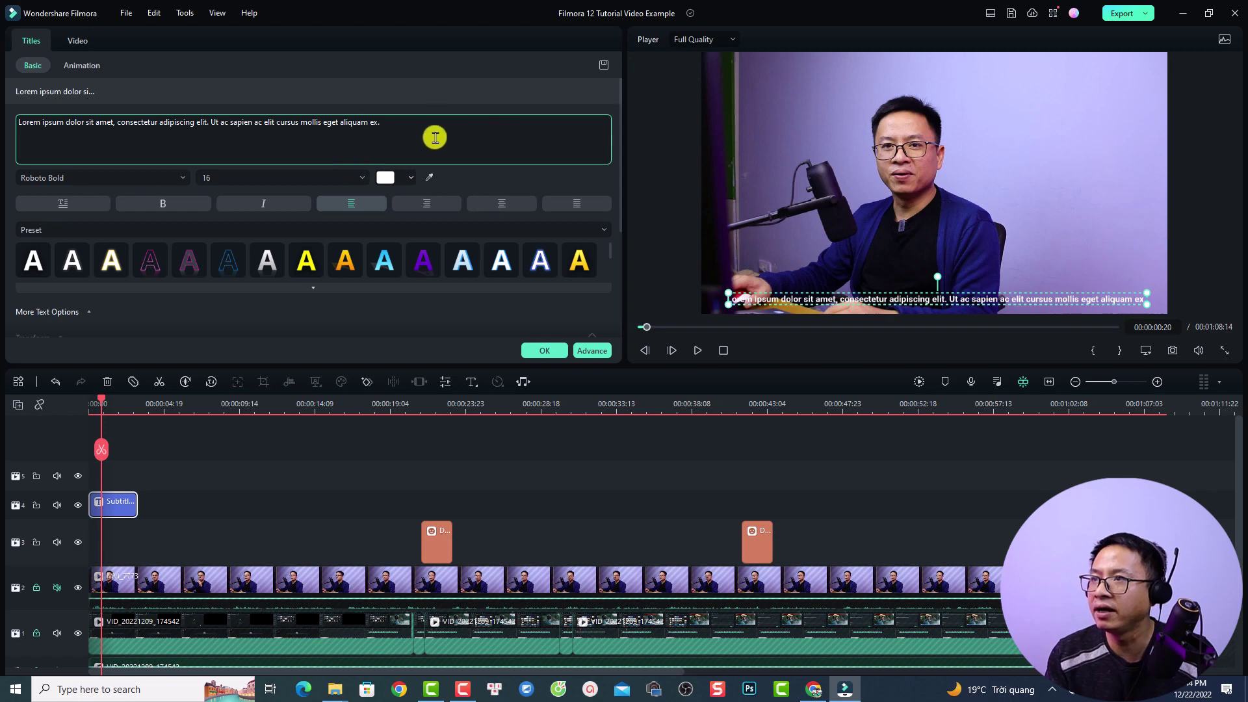
# Replace the remaining placeholder line with "Hey guys! Welcome to another tutorial on my channel."
pyautogui.moveTo(390, 124); pyautogui.dragTo(19, 106)
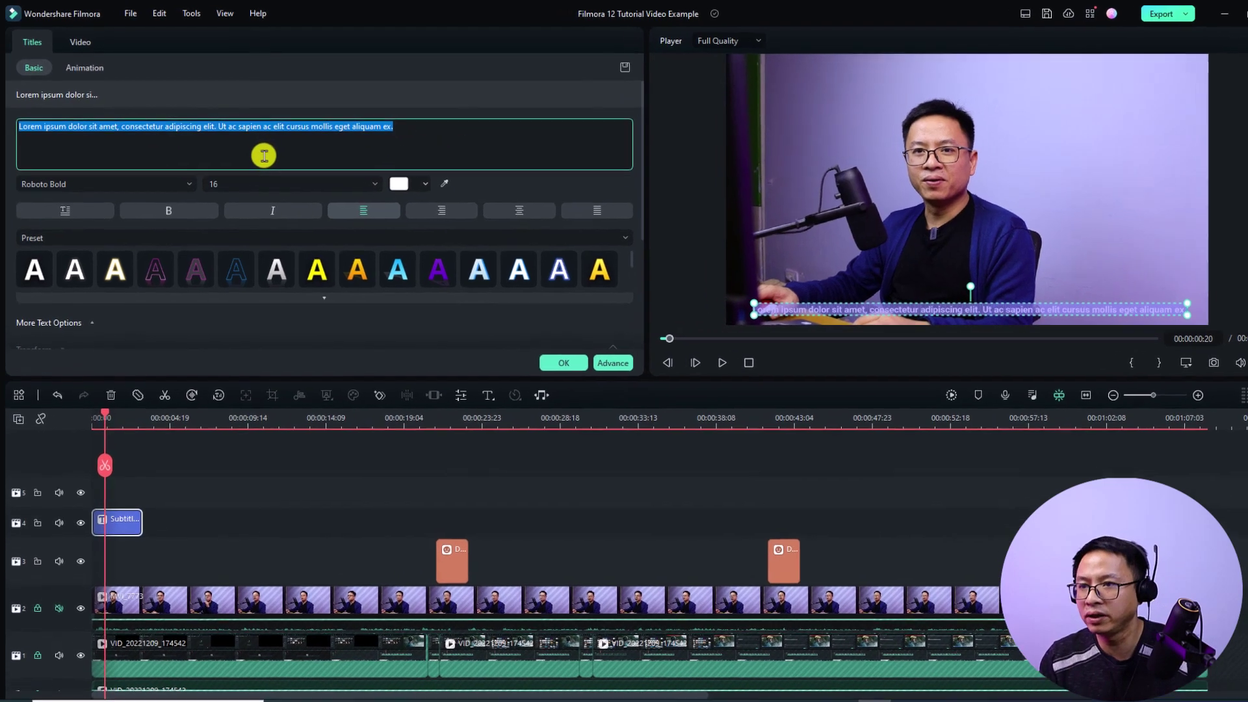
pyautogui.write('He')
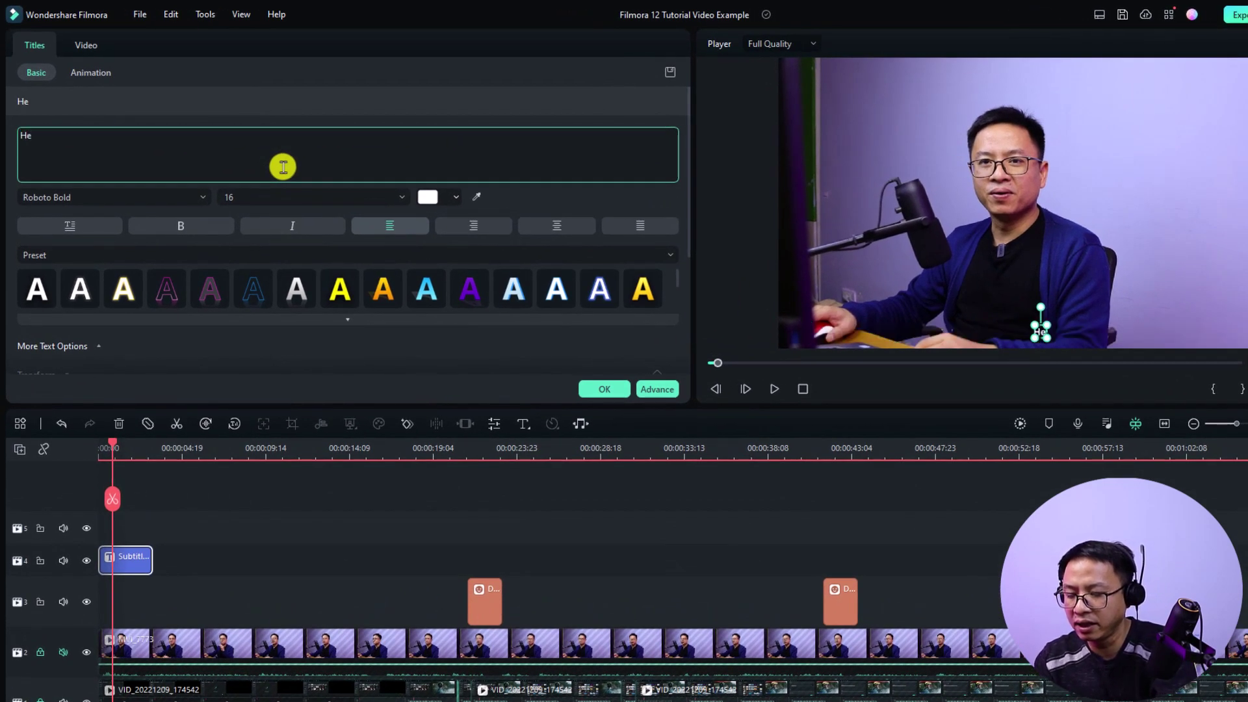
pyautogui.write('y guys')
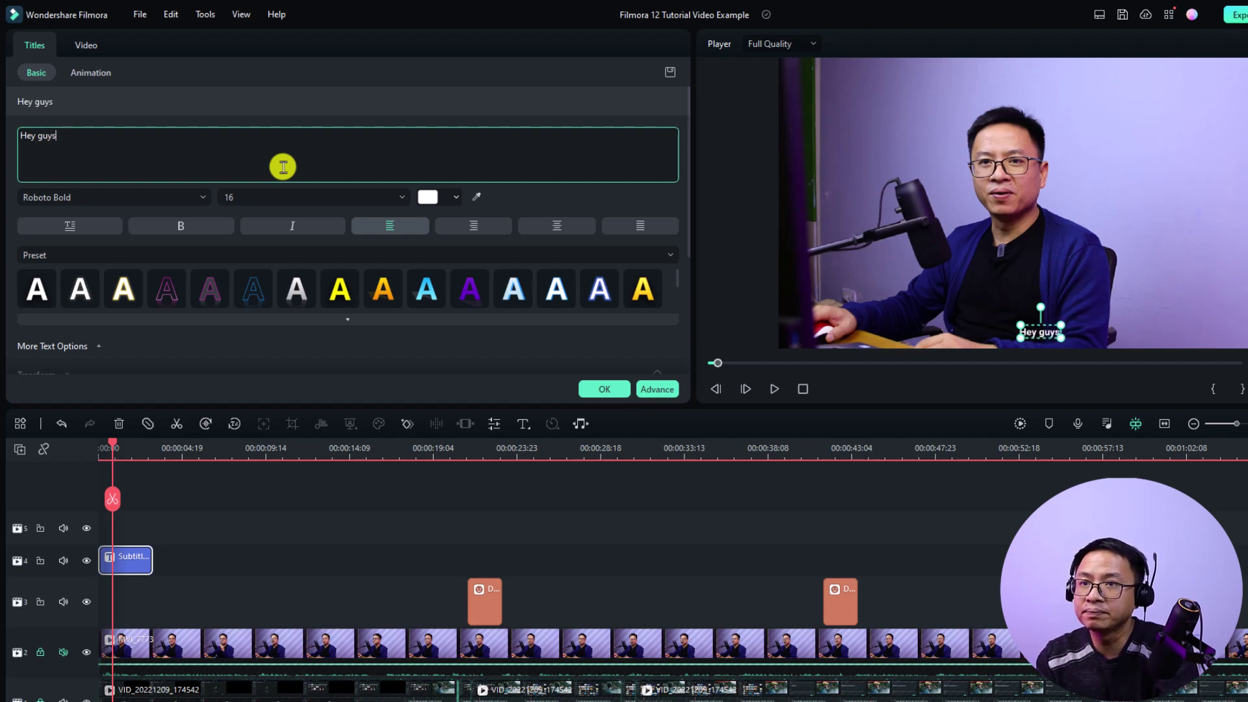
pyautogui.write('! Welcoem')
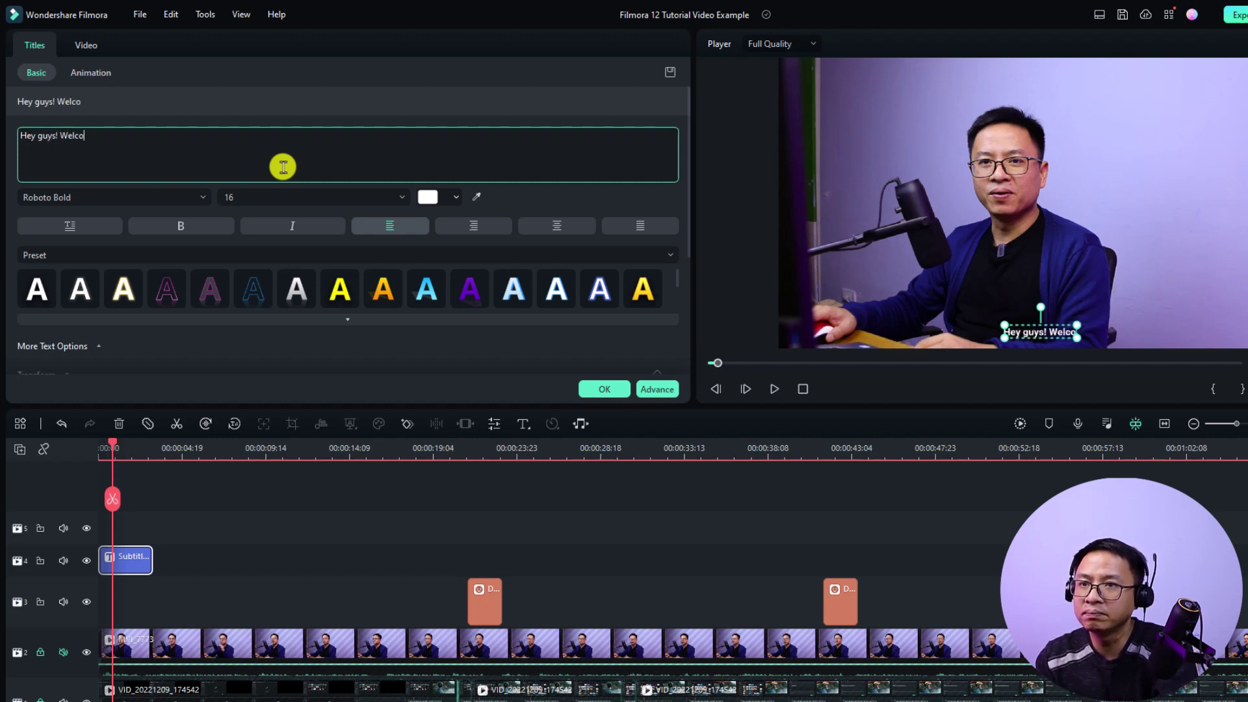
pyautogui.press('BackSpace')
pyautogui.press('BackSpace')
pyautogui.press('BackSpace')
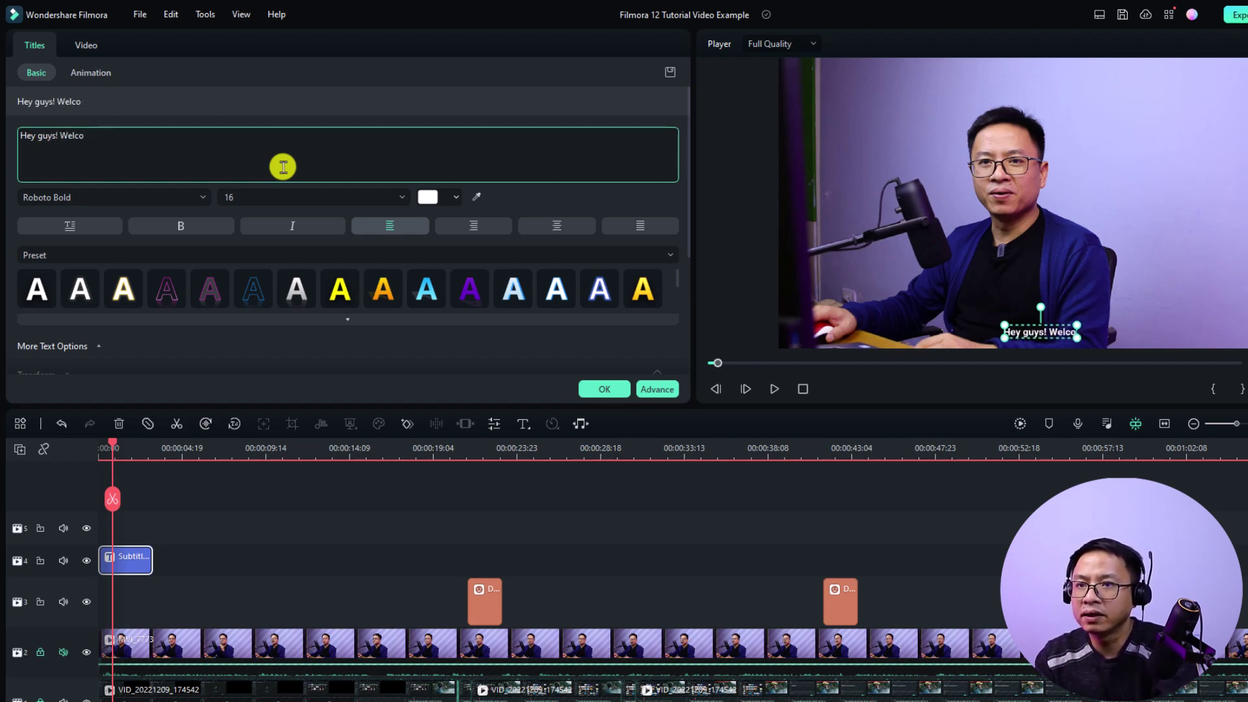
pyautogui.write('me to ')
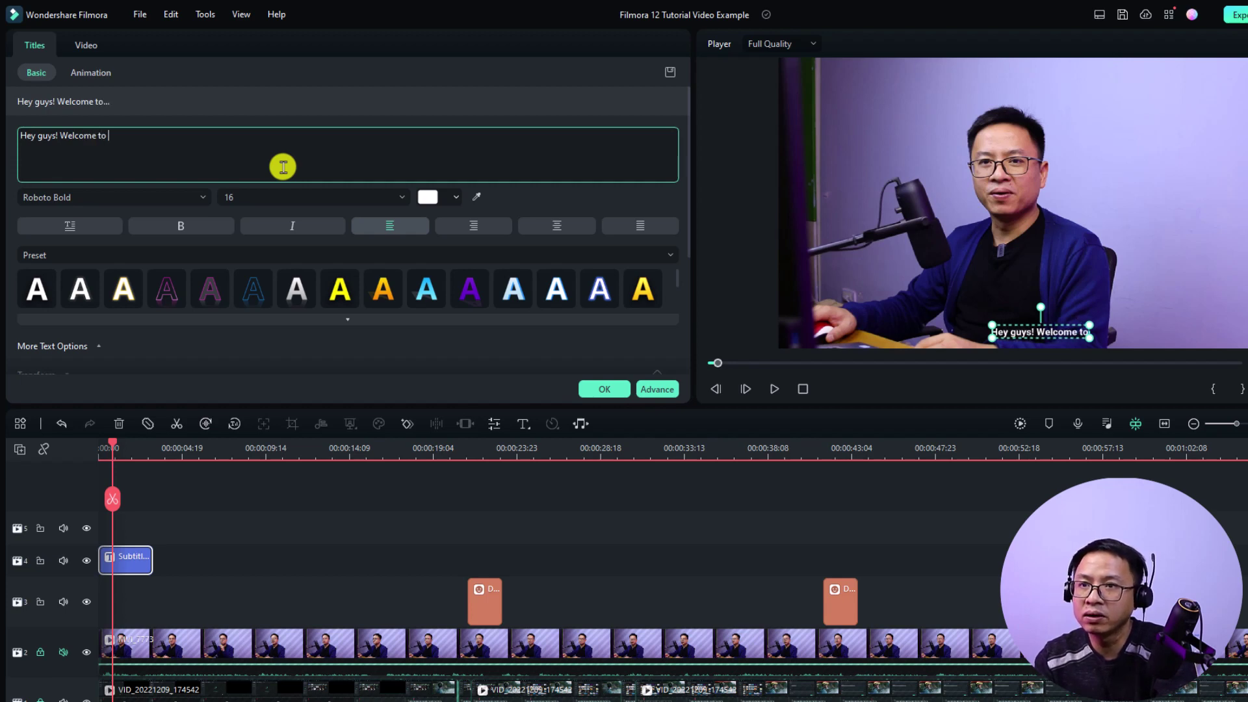
pyautogui.write('another tut')
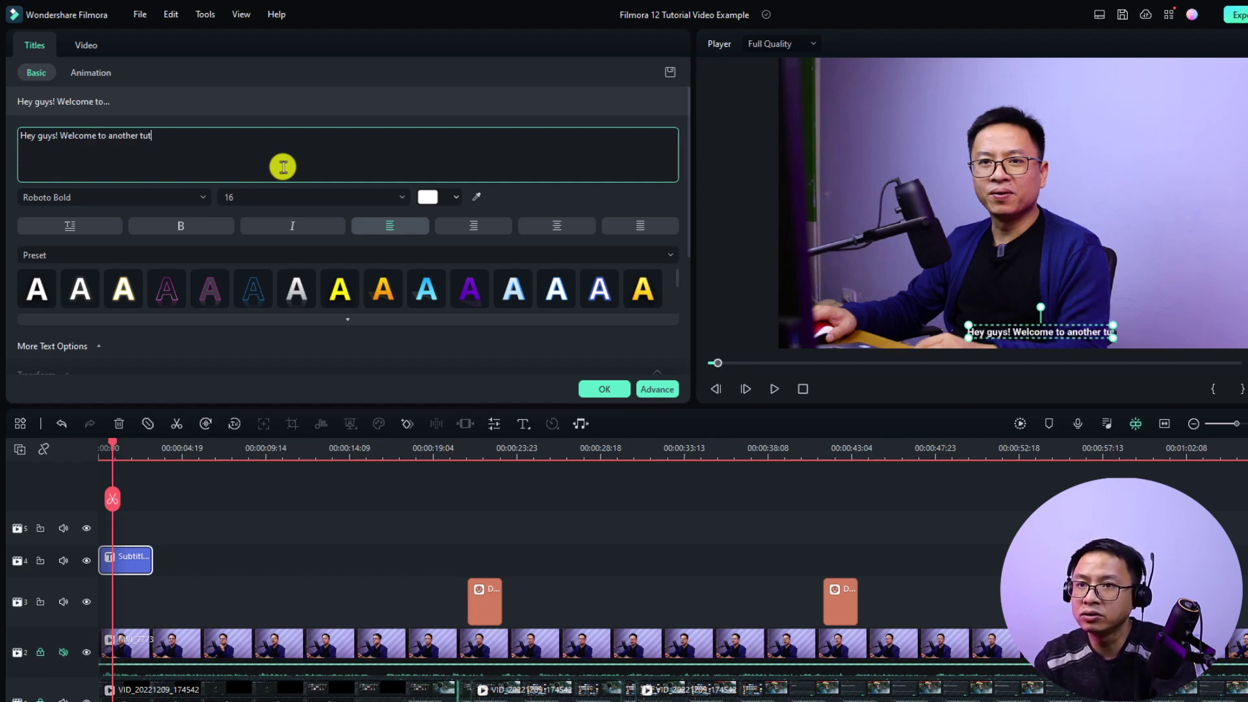
pyautogui.write('orial on my chane')
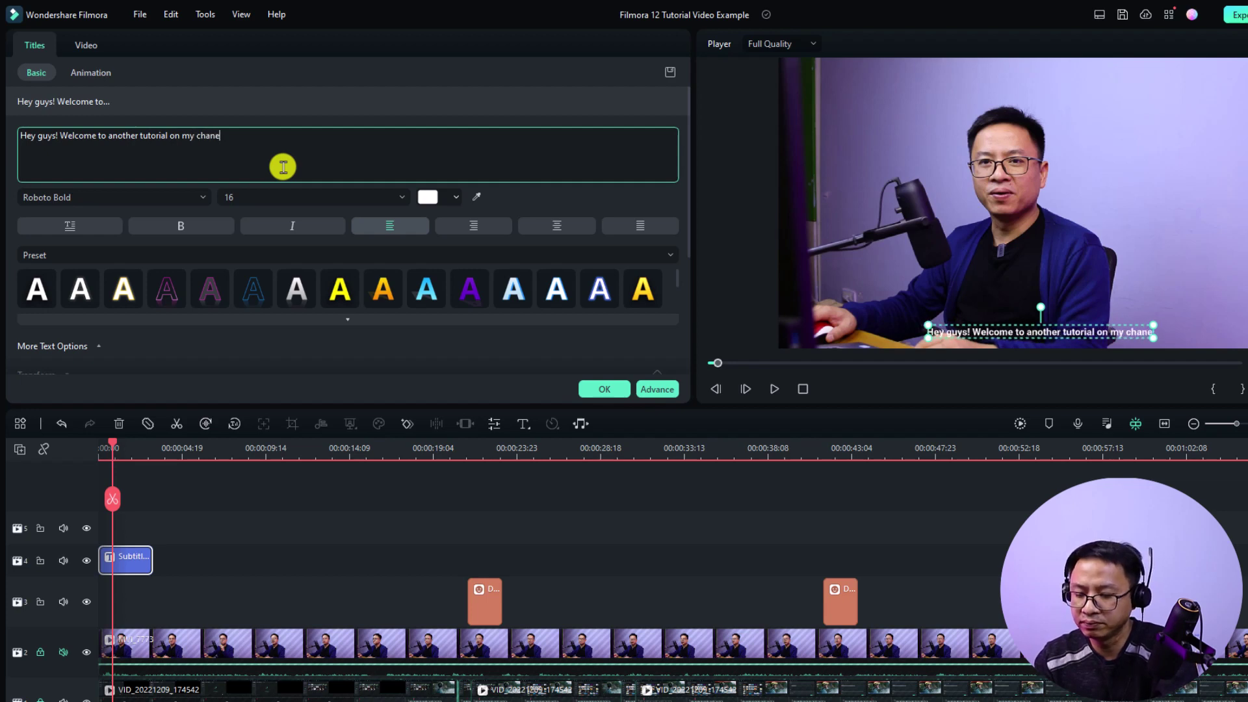
pyautogui.press('BackSpace')
pyautogui.write('nel.')
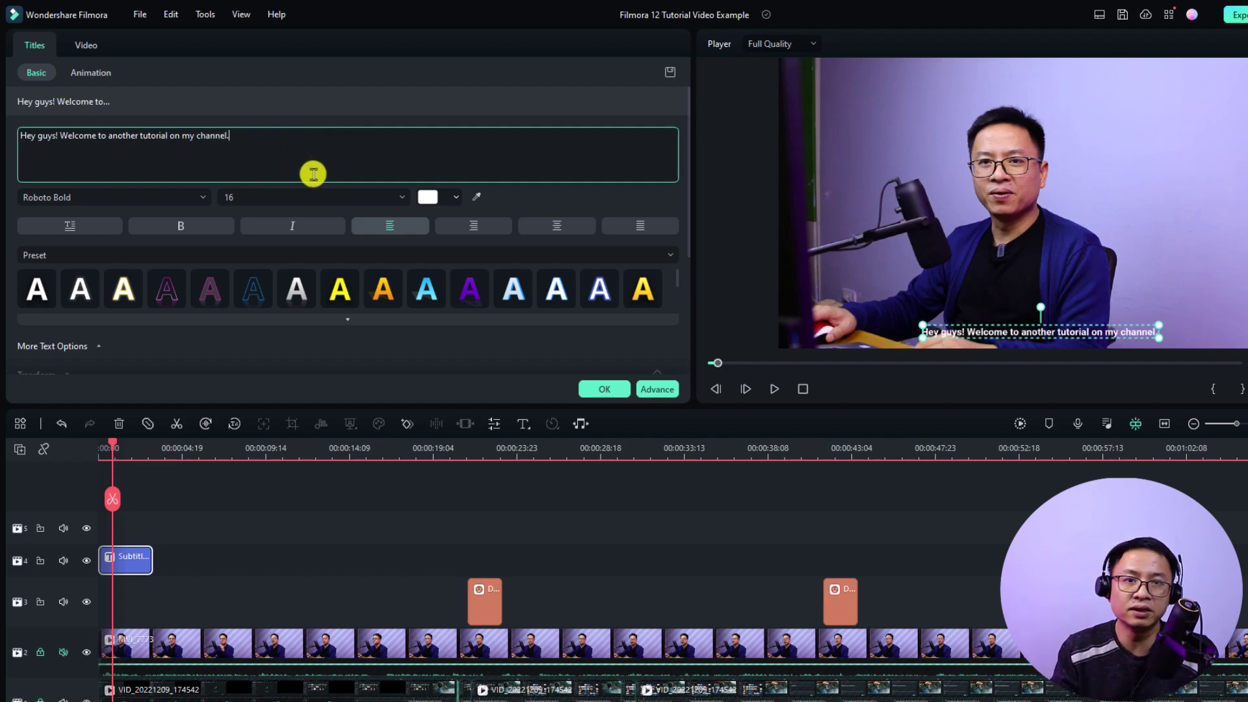
# Set the subtitle's font to Roboto Bold Condensed and its size to 24
pyautogui.click(92, 194)
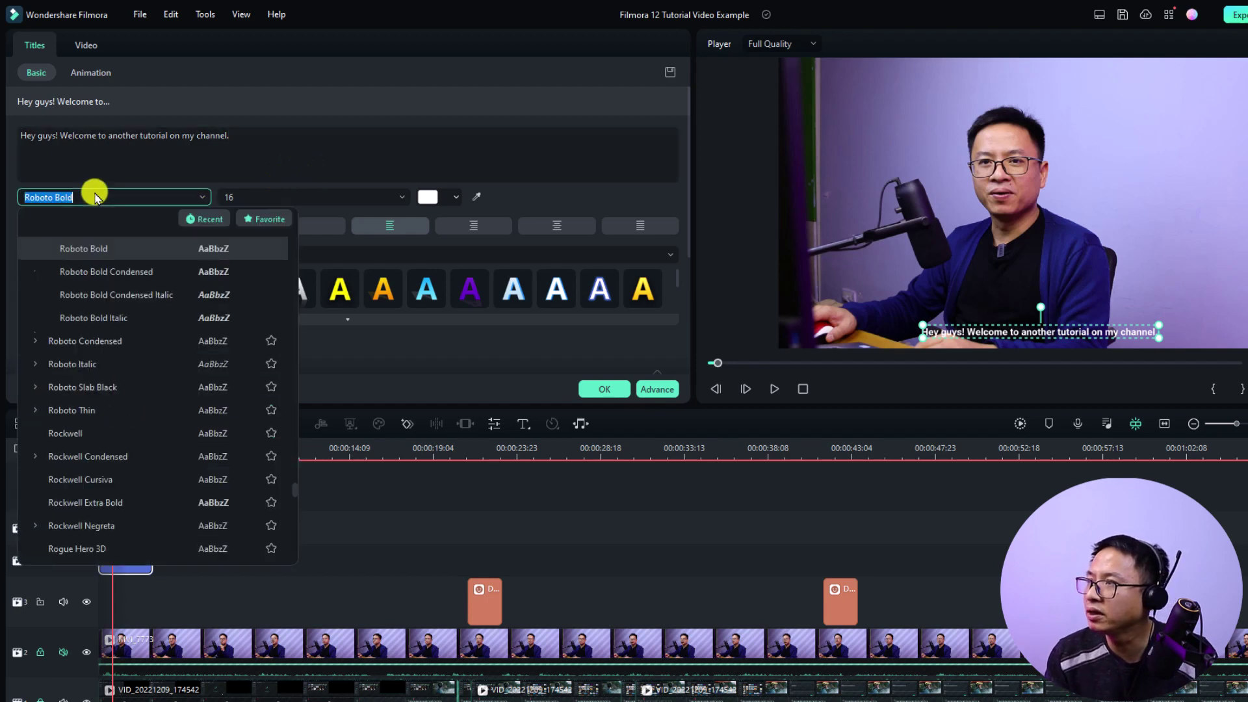
pyautogui.click(102, 271)
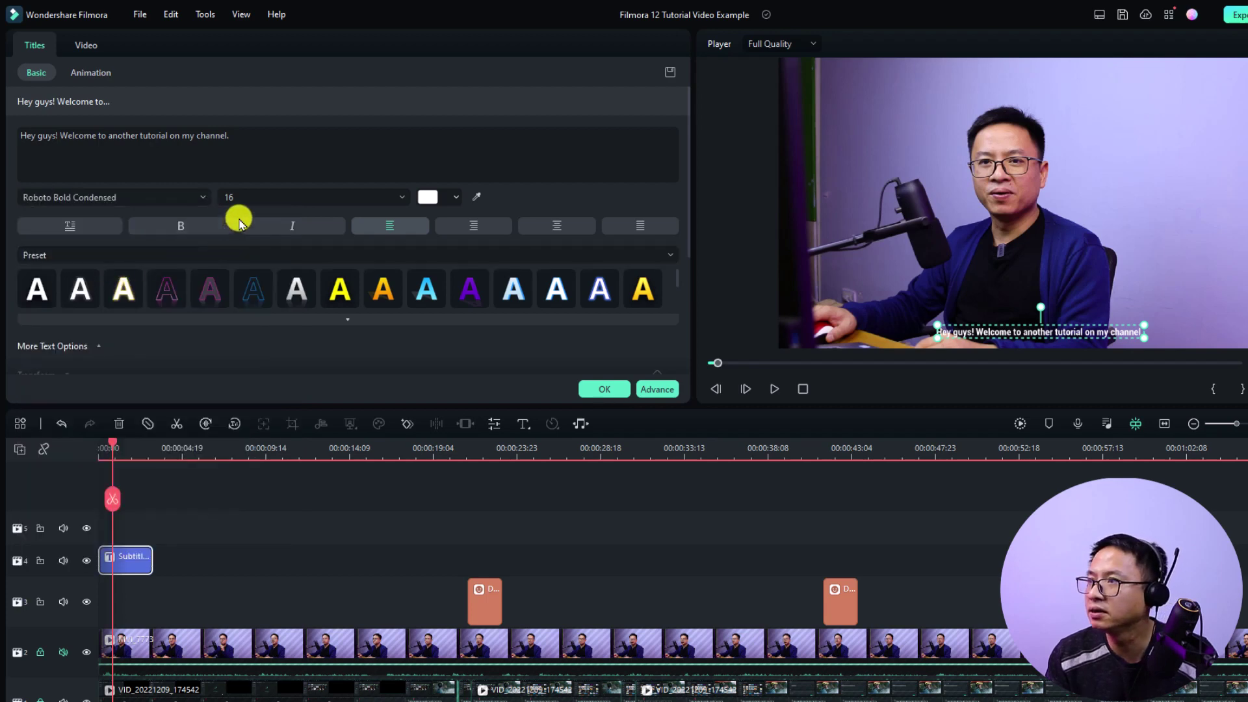
pyautogui.click(252, 199)
pyautogui.write('24')
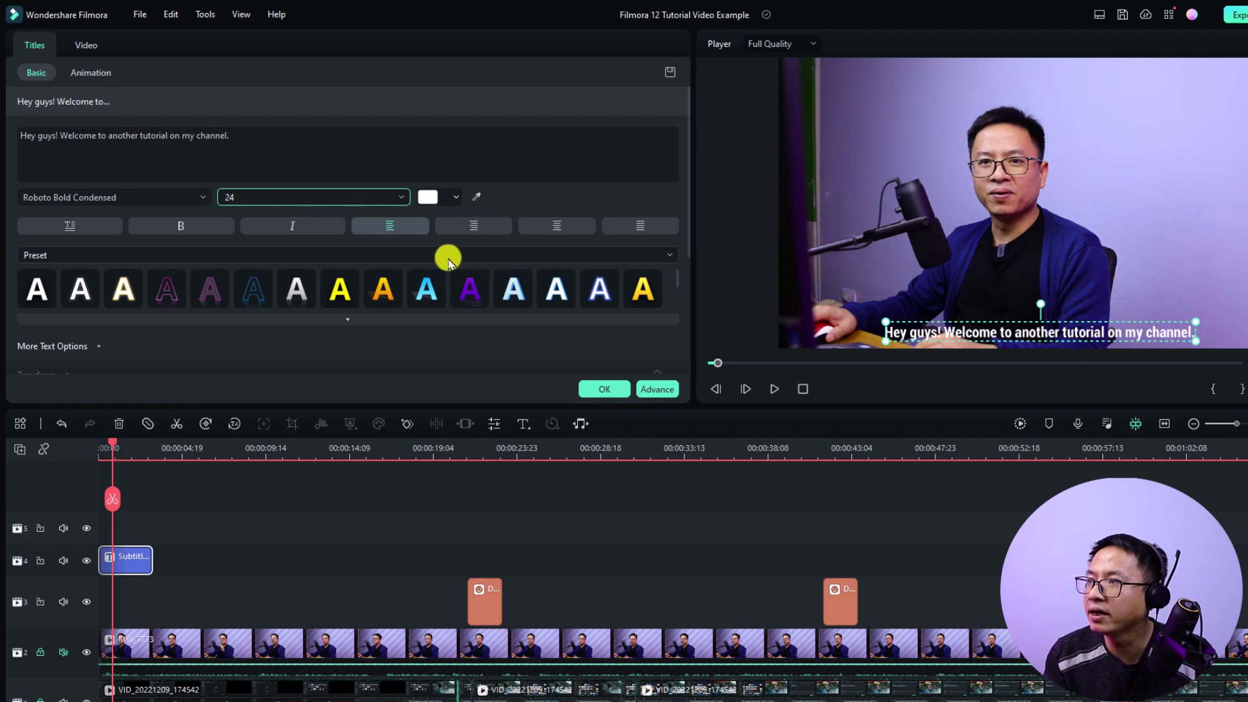
# Browse the WordArt styles, apply the black-and-red one with a white outline to the subtitle, and confirm the title edits
pyautogui.click(377, 256)
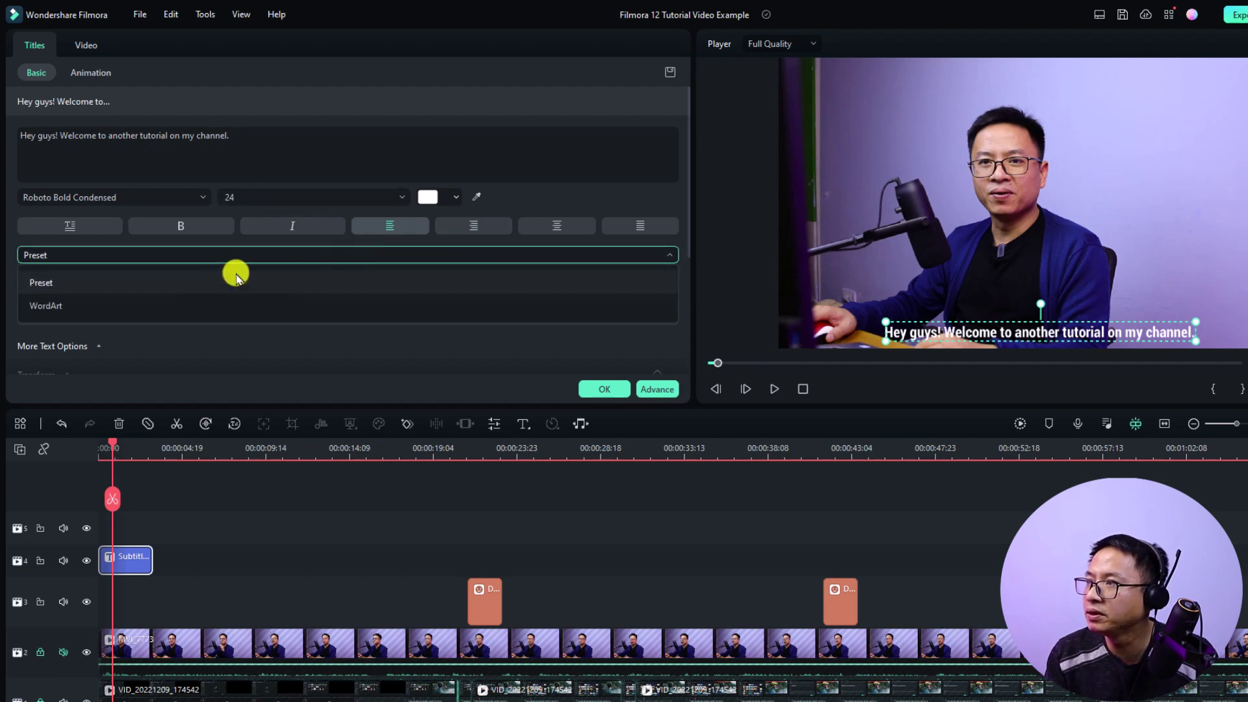
pyautogui.click(156, 282)
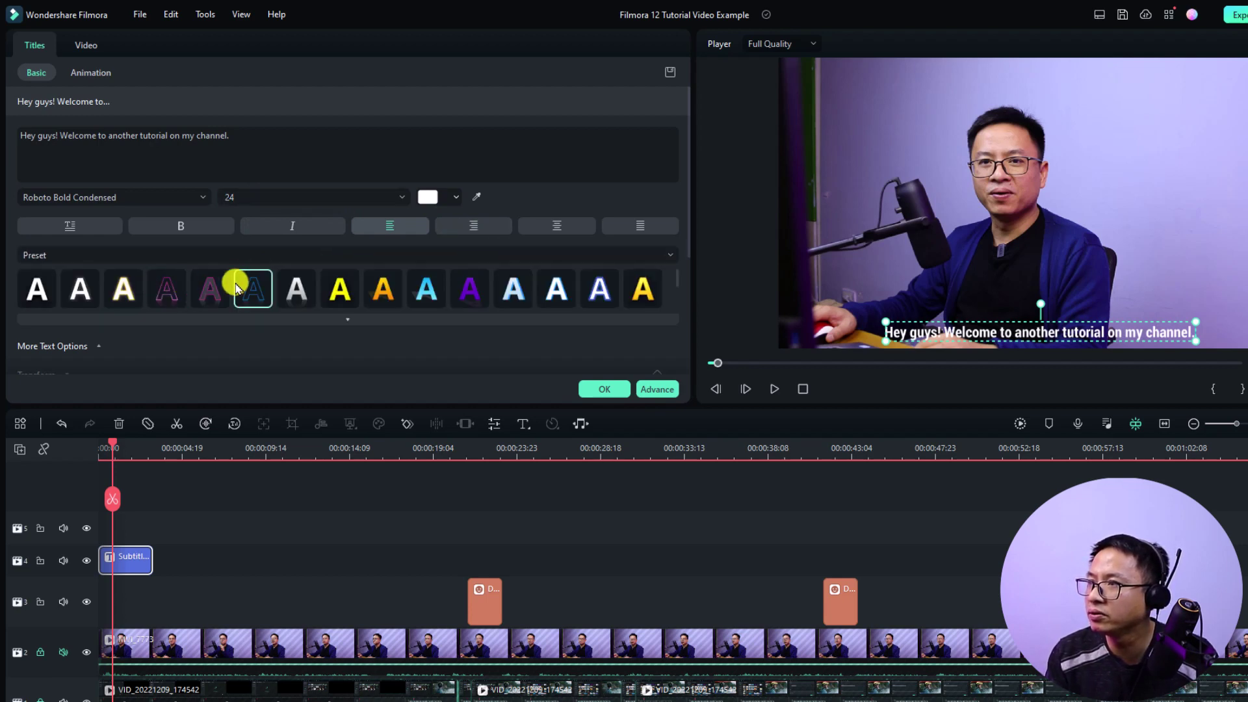
pyautogui.click(413, 256)
pyautogui.click(111, 305)
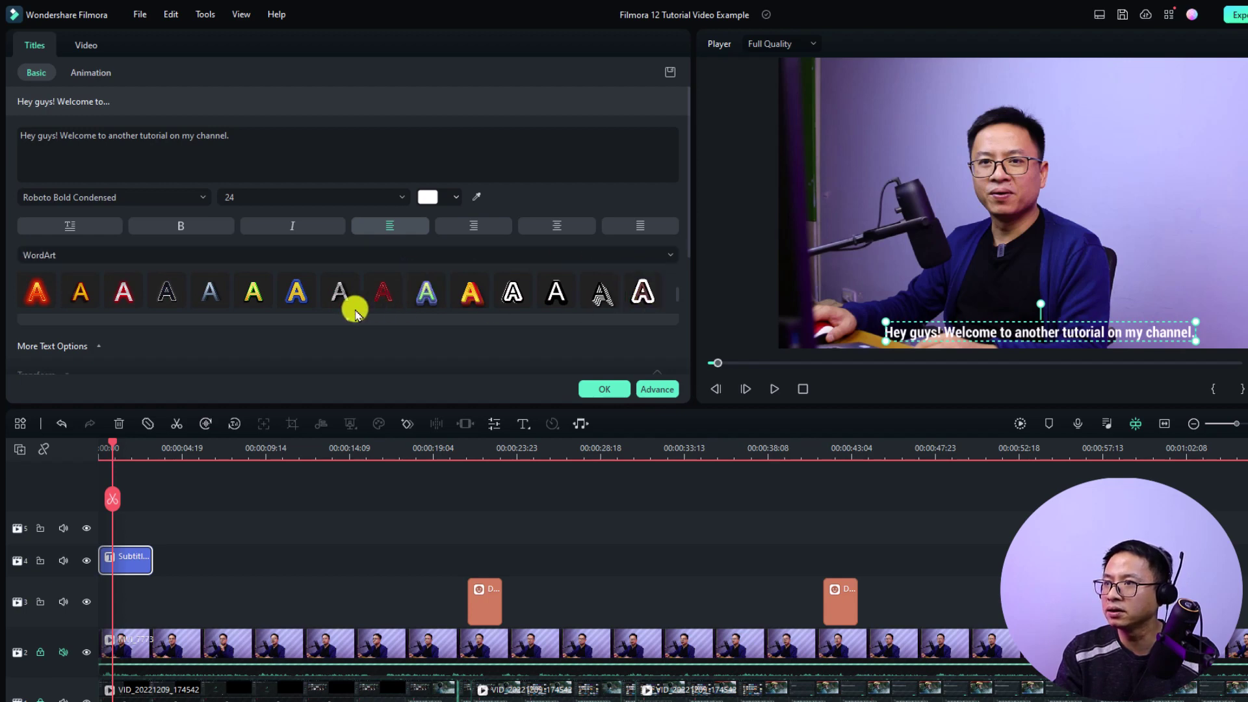
pyautogui.scroll(2, 346, 319)
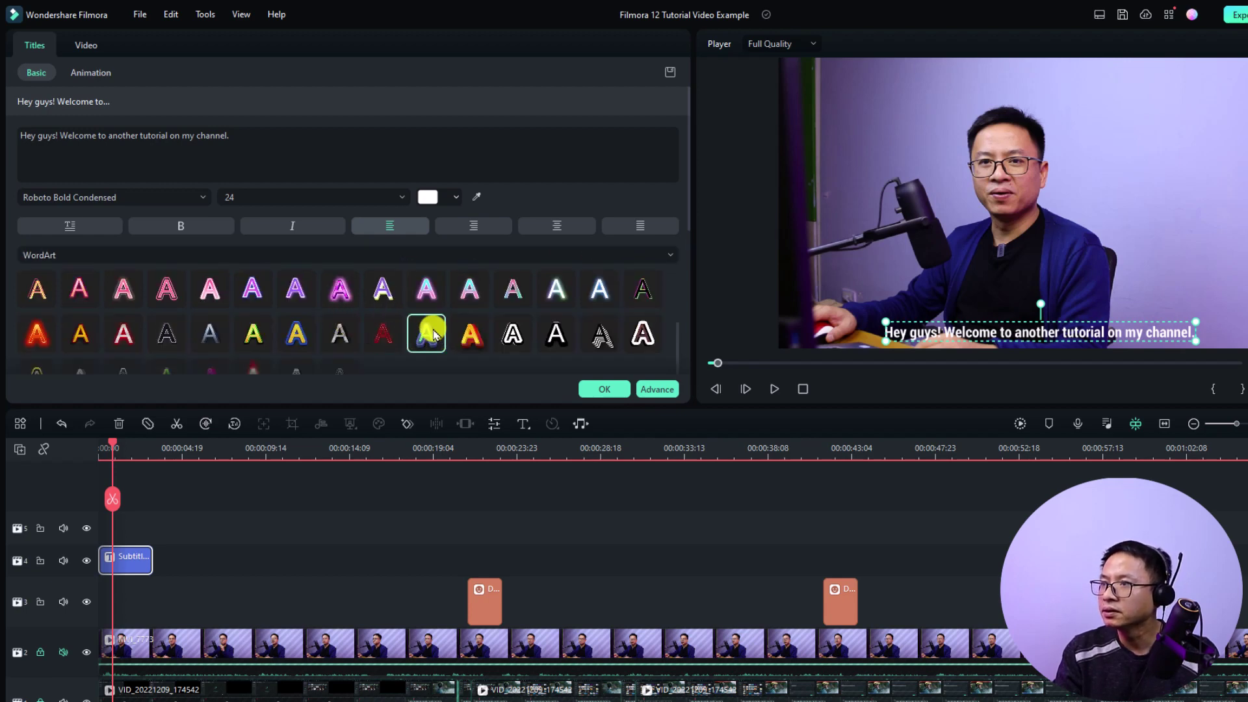
pyautogui.scroll(-3, 537, 304)
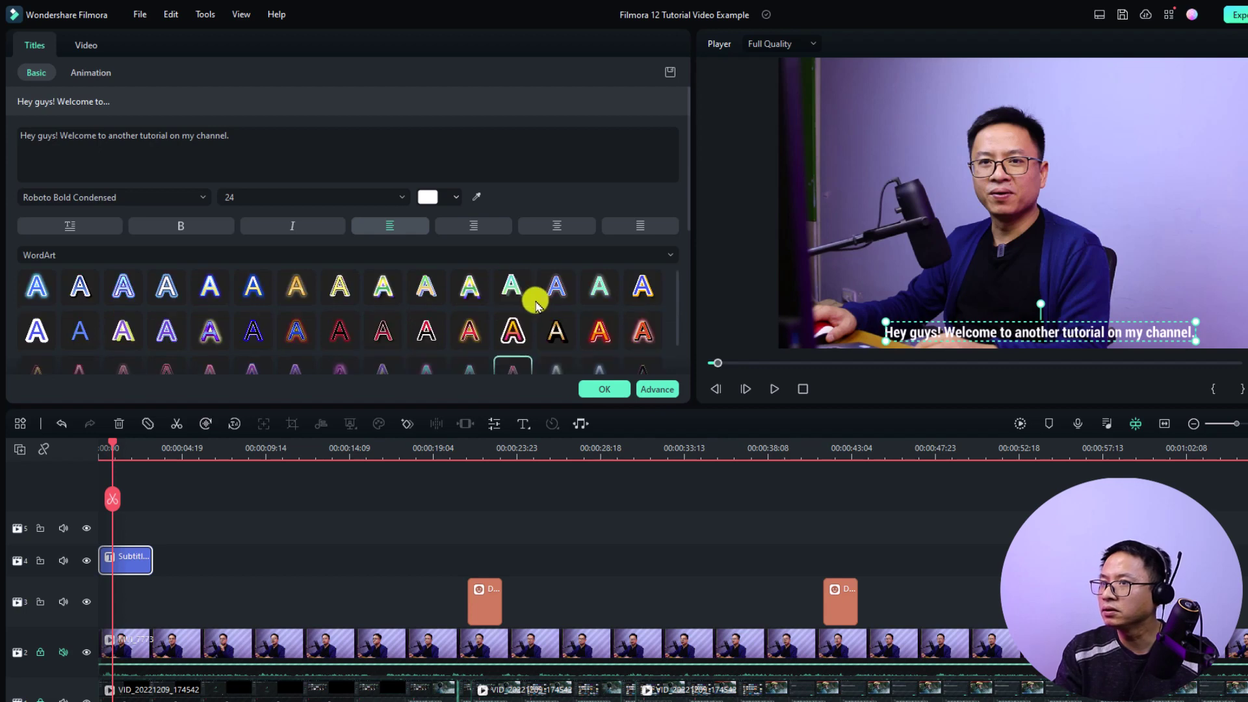
pyautogui.scroll(-3, 566, 301)
pyautogui.scroll(3, 565, 301)
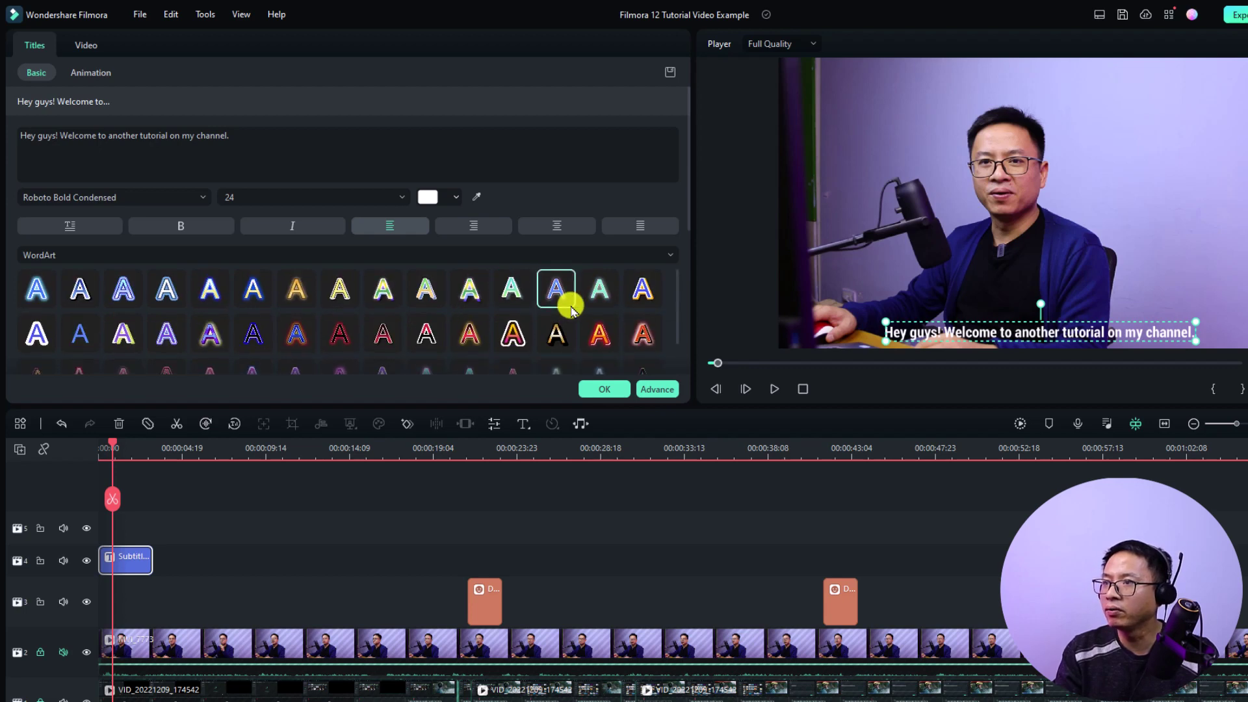
pyautogui.click(416, 335)
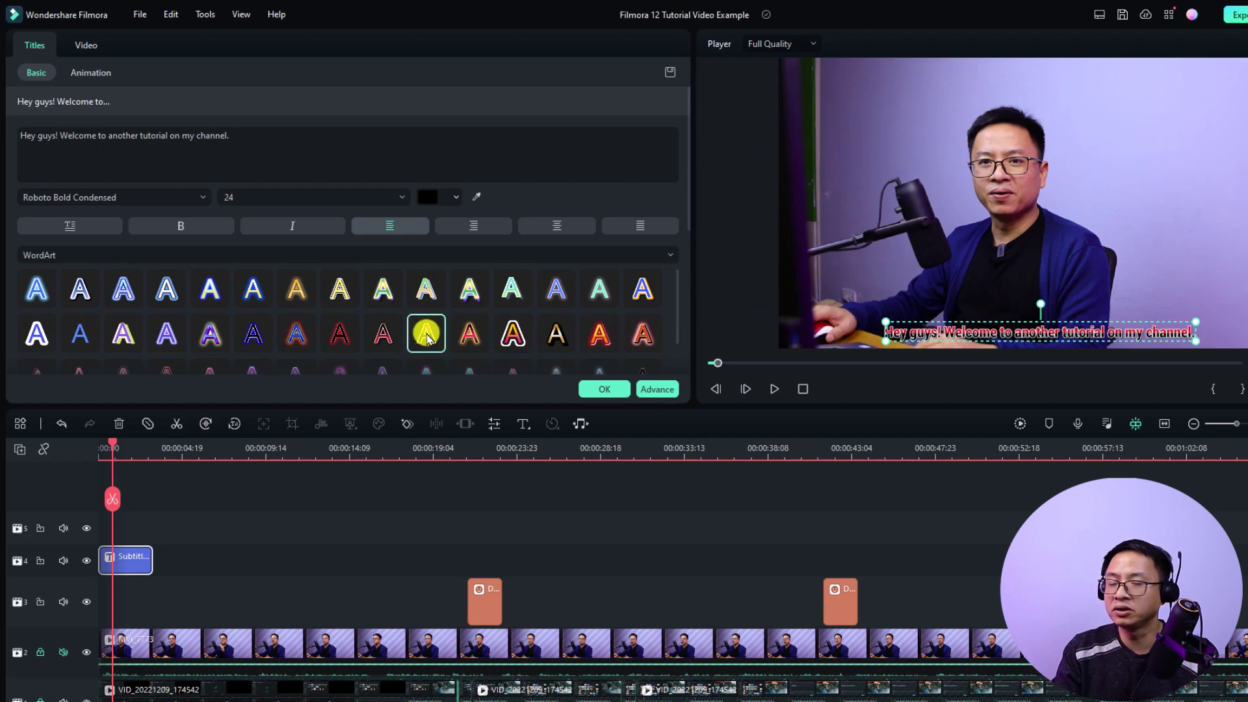
pyautogui.click(610, 392)
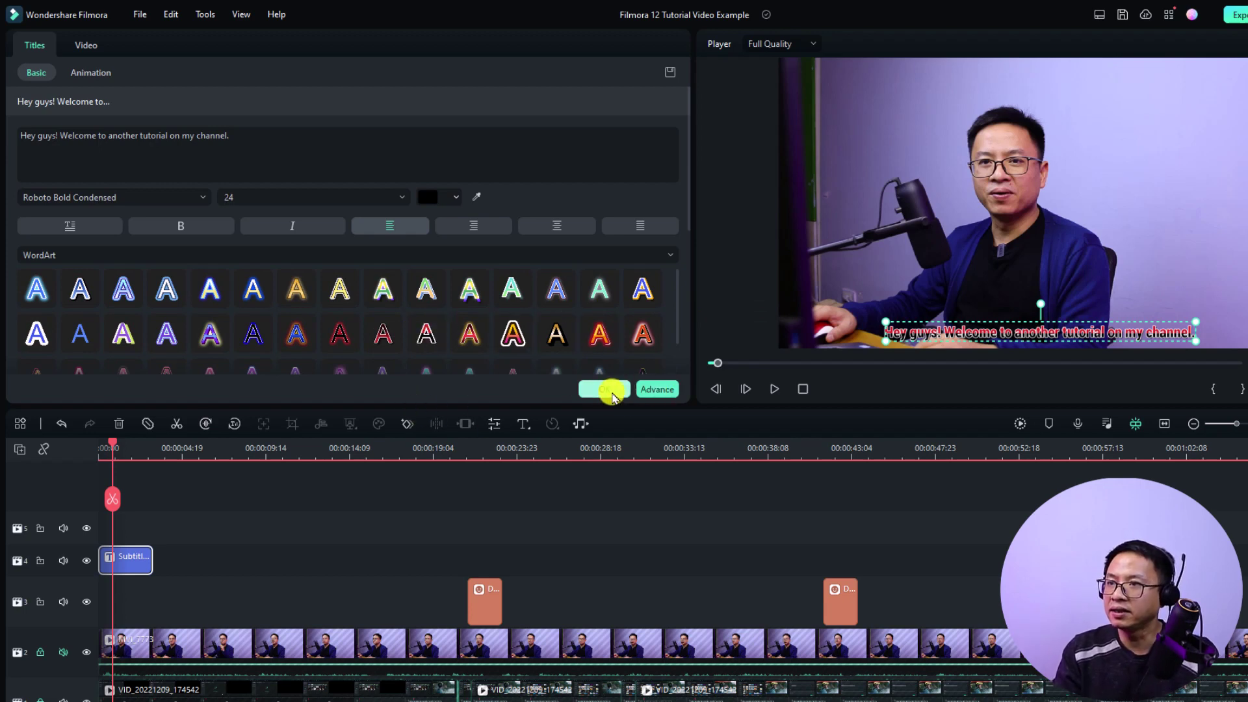
# Play the video from the start until just past the end of the subtitle clip to check its timing
pyautogui.moveTo(111, 443); pyautogui.dragTo(87, 450)
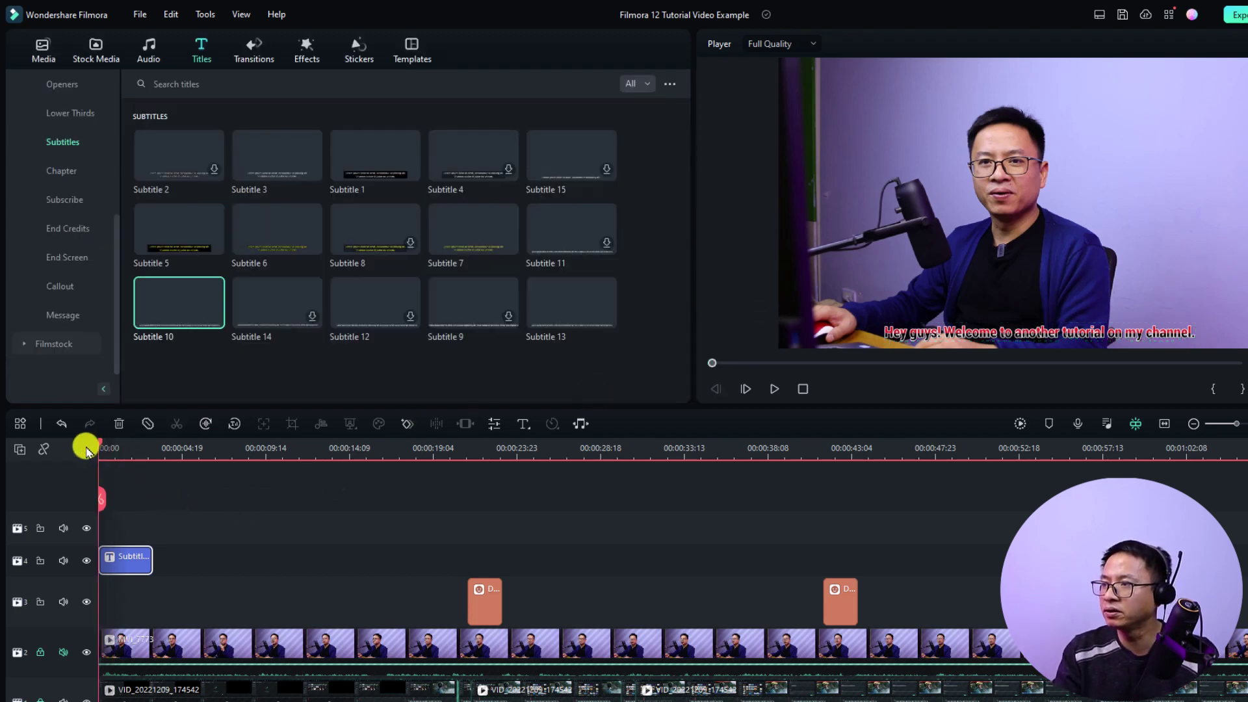
pyautogui.press('space')
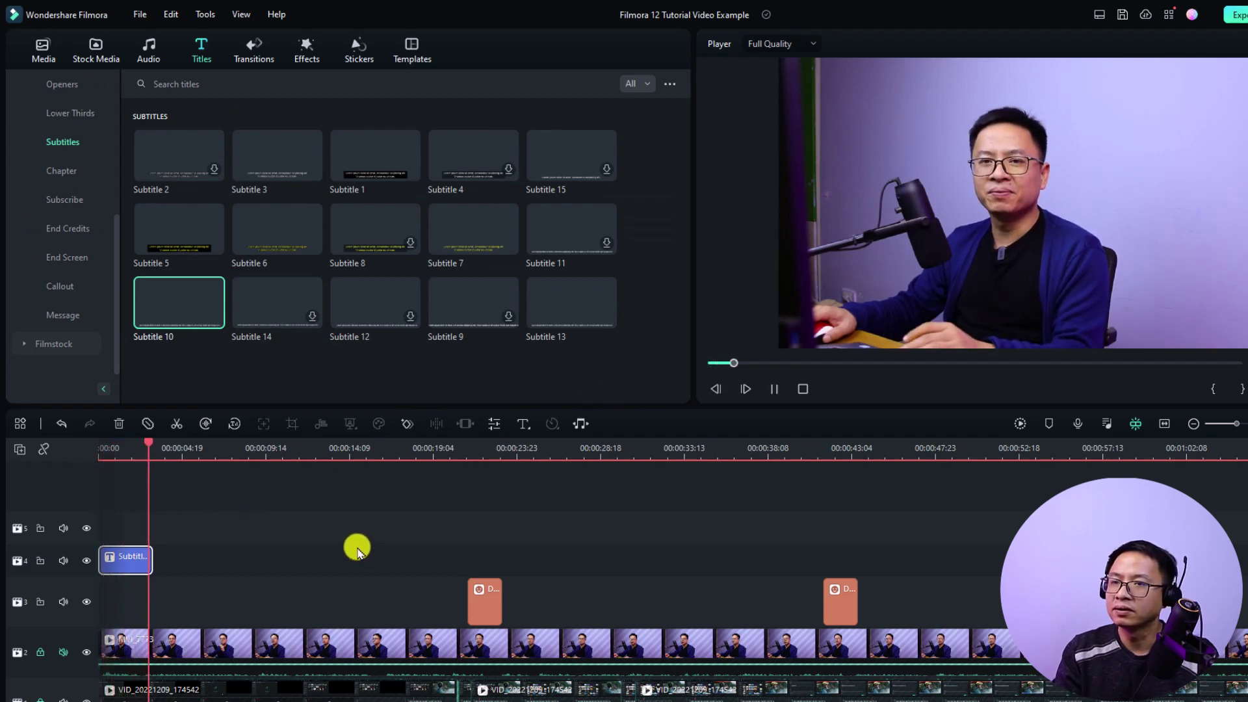
pyautogui.press('space')
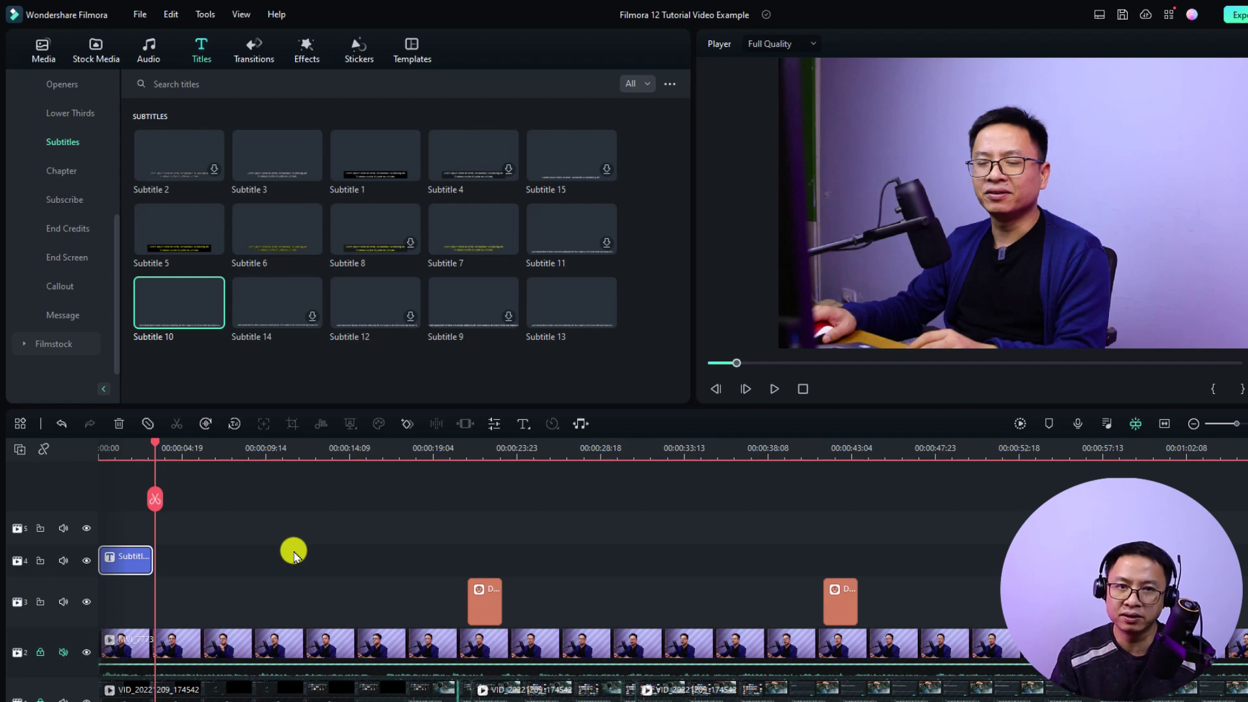
# Reopen the subtitle clip for editing and set its text animation to No Animation
pyautogui.doubleClick(119, 560)
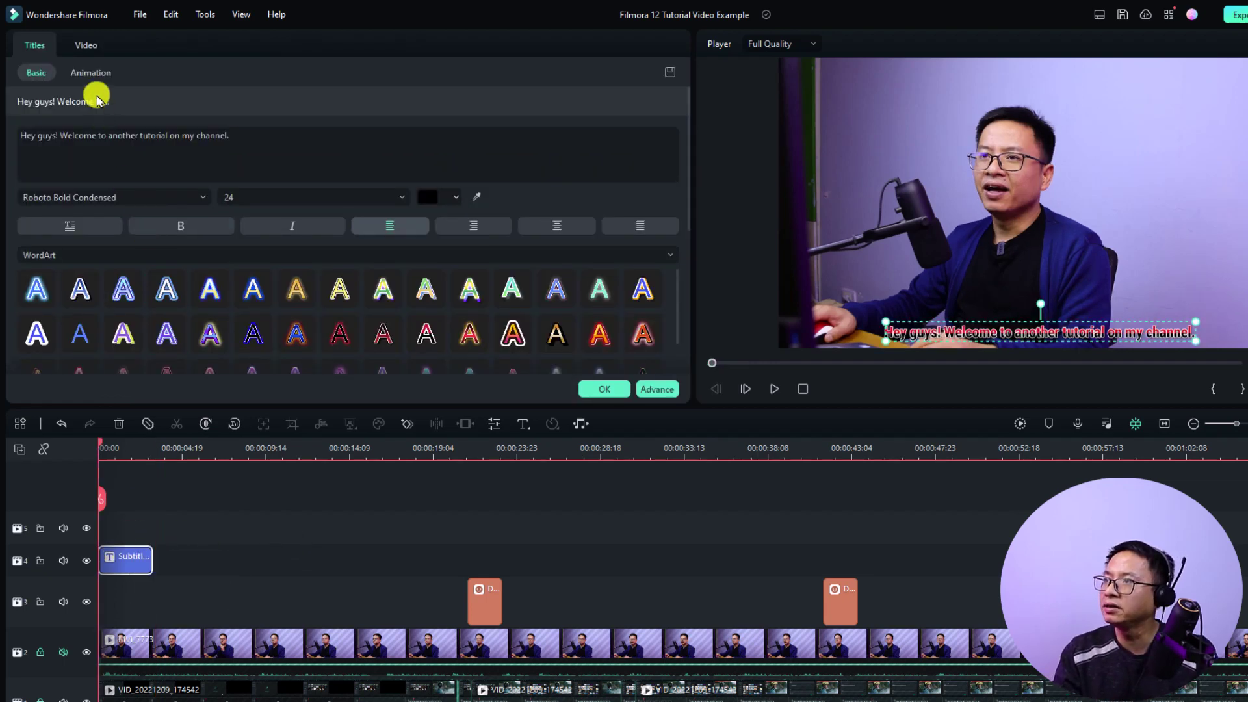
pyautogui.click(85, 72)
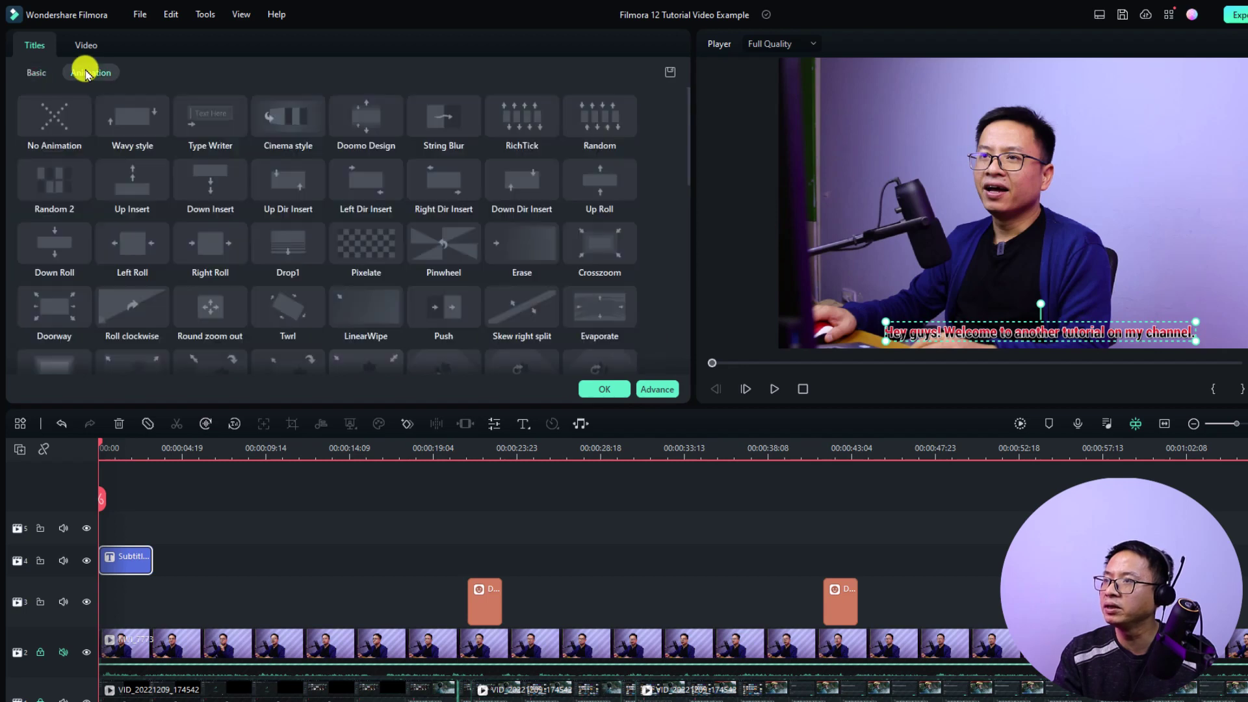
pyautogui.click(44, 134)
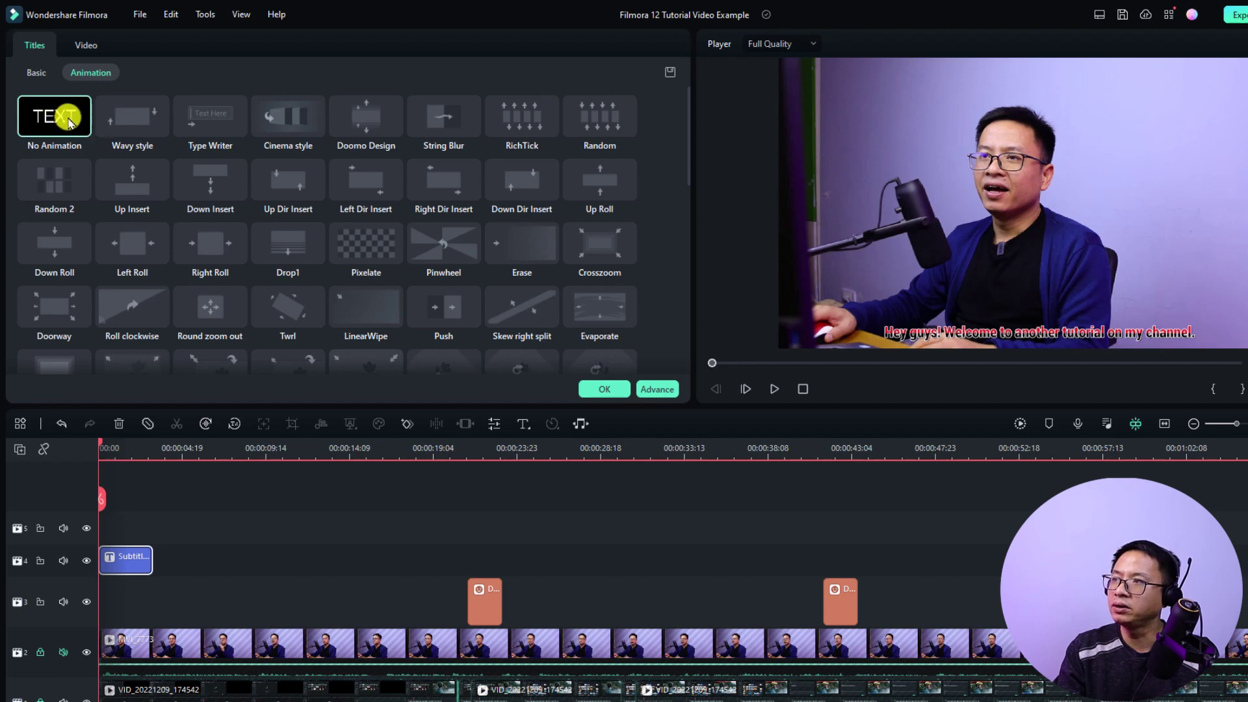
# Open the subtitle in Advanced Text Edit, extend its text layer to the full 00:00:03:03 duration and play it through
pyautogui.click(658, 390)
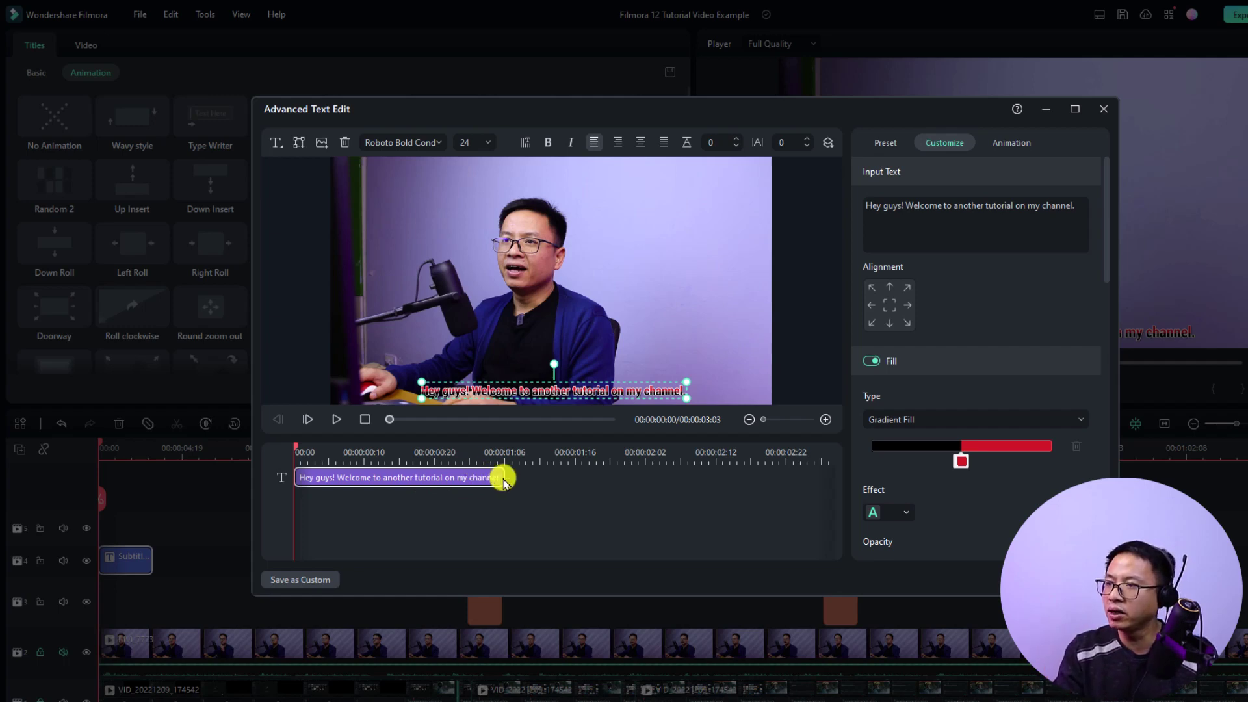
pyautogui.moveTo(504, 481); pyautogui.dragTo(824, 480)
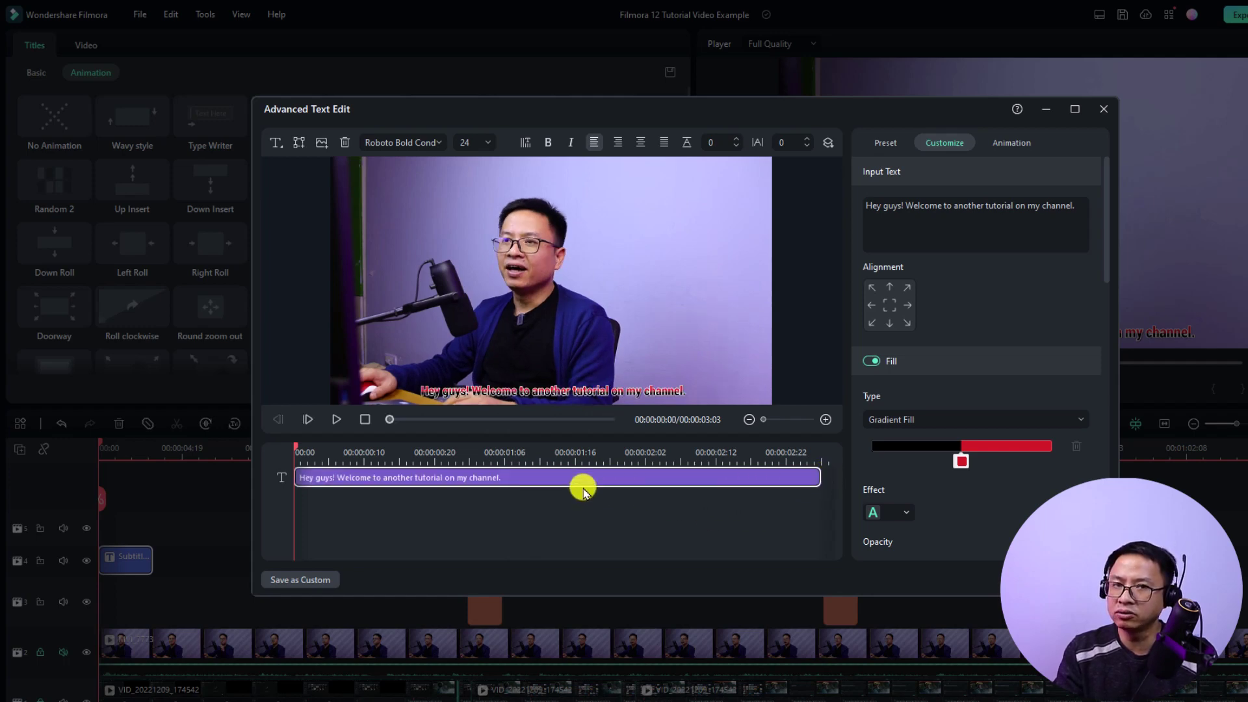
pyautogui.click(338, 421)
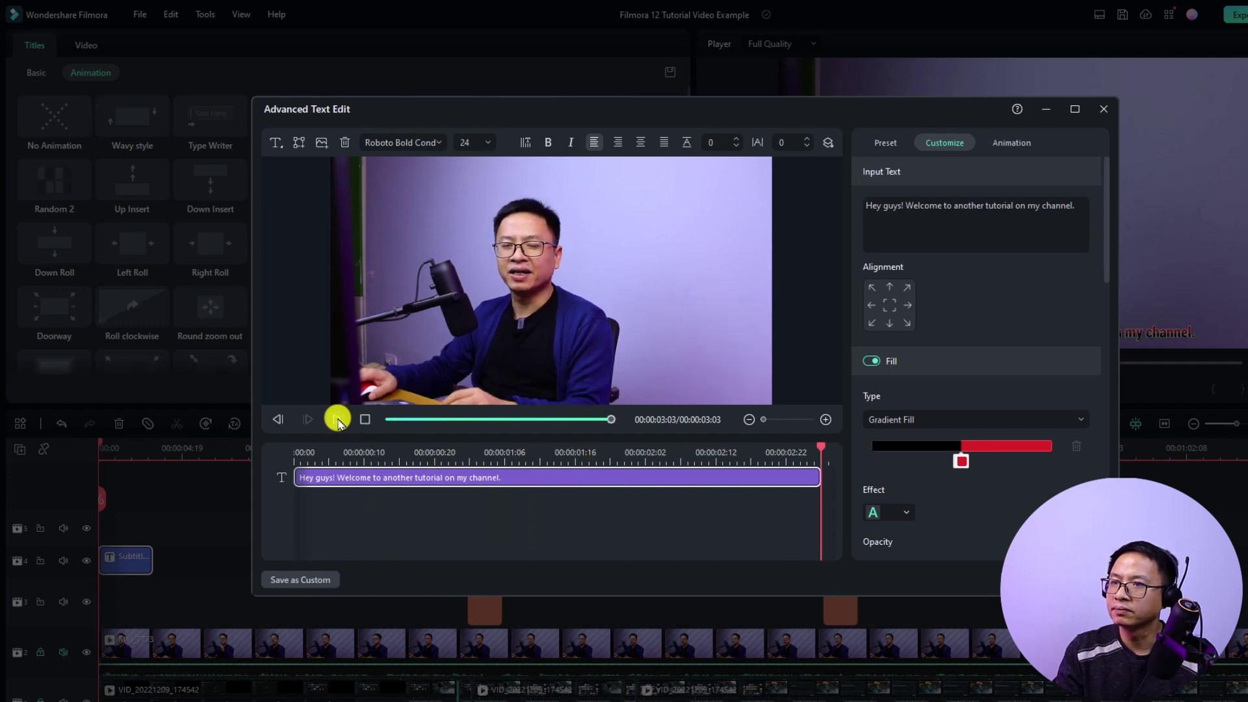
# Move the subtitle text slightly higher in the frame at 00:00:00:16 and set its outline thickness to 14
pyautogui.click(405, 452)
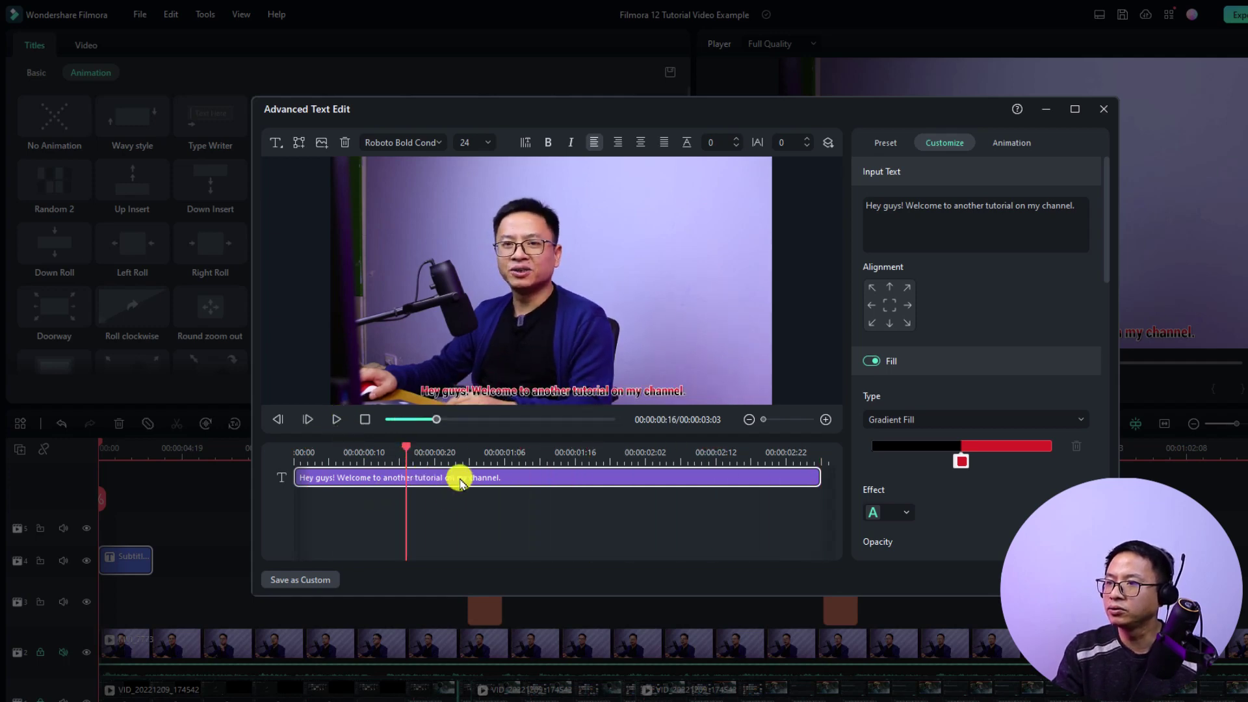
pyautogui.moveTo(496, 393); pyautogui.dragTo(497, 377)
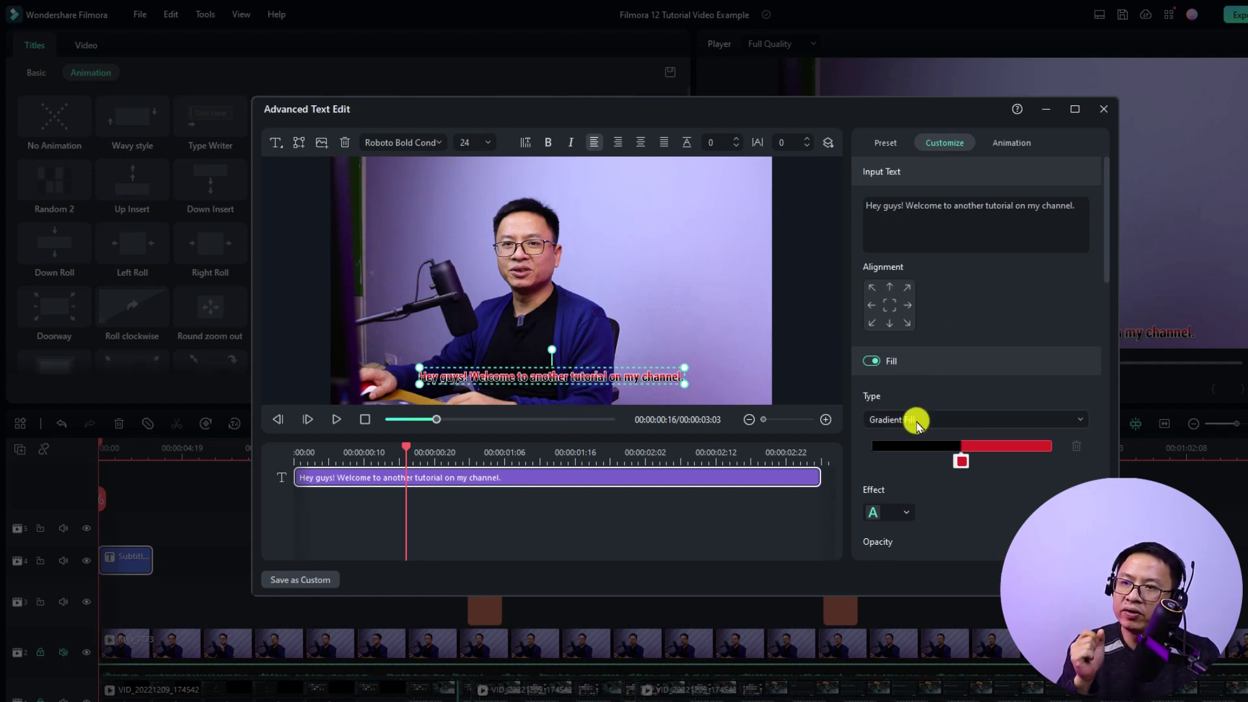
pyautogui.scroll(-10, 936, 429)
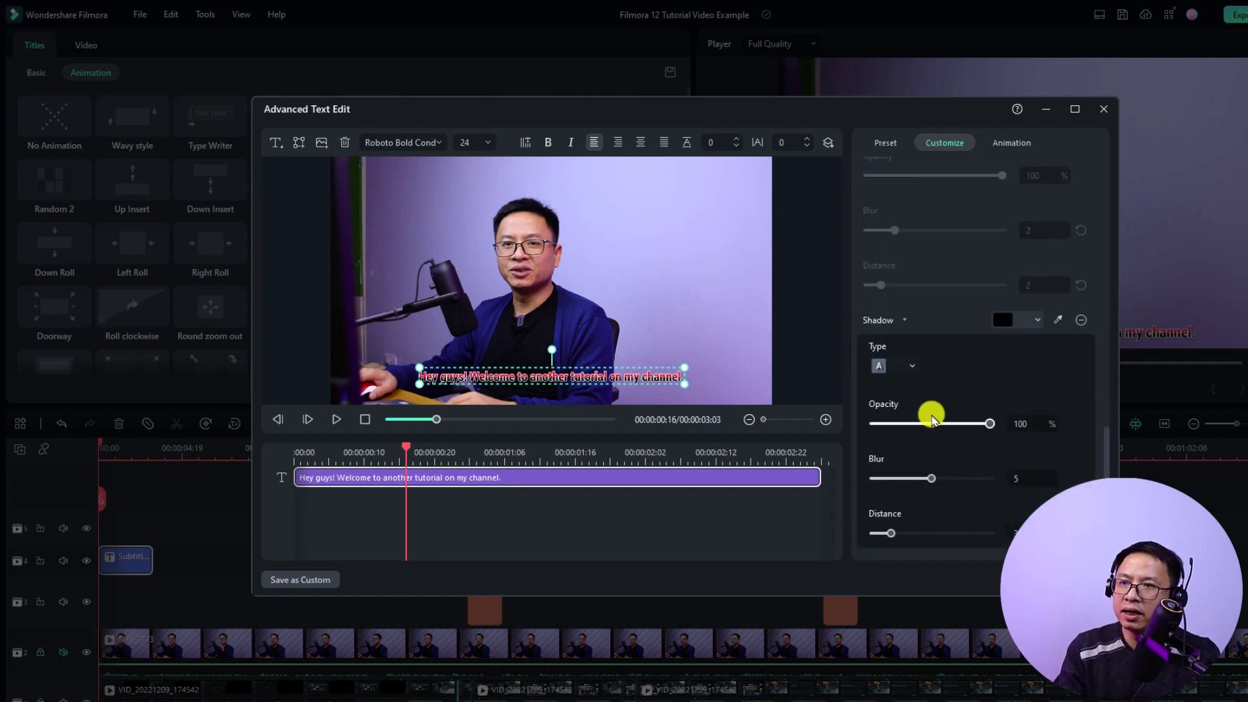
pyautogui.scroll(6, 946, 334)
pyautogui.scroll(-3, 955, 410)
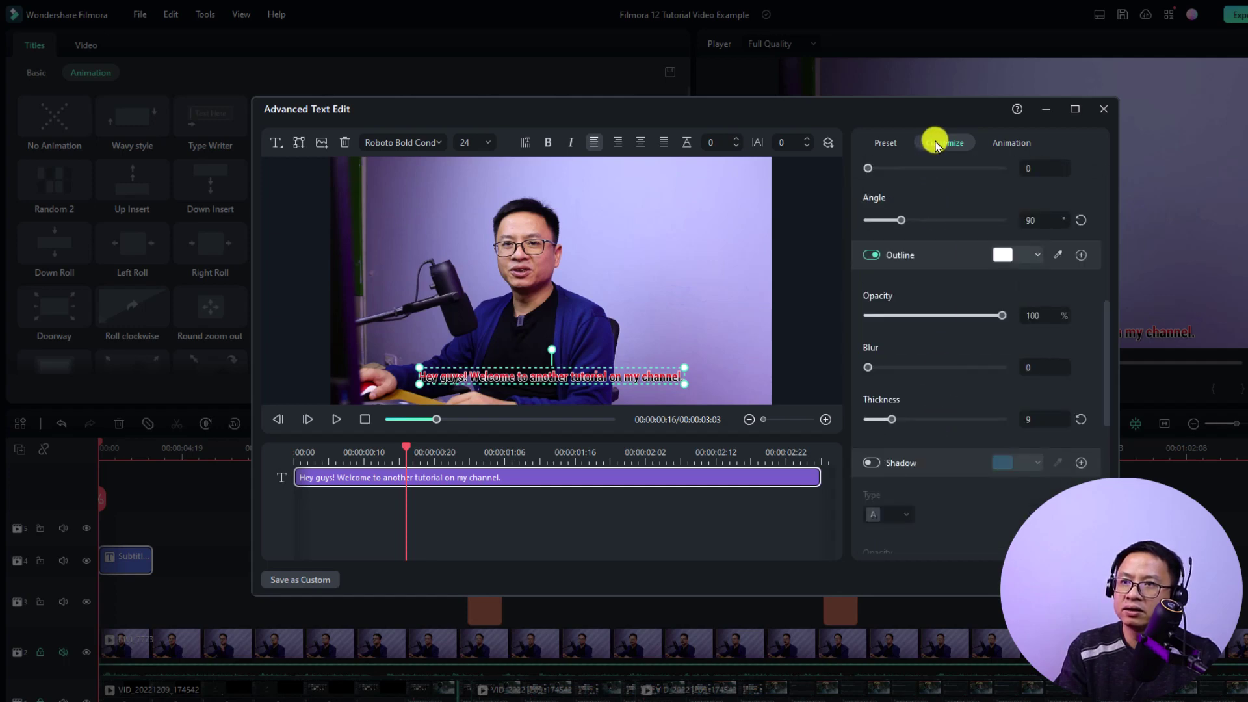
pyautogui.moveTo(1105, 346)
pyautogui.mouseDown()
pyautogui.moveTo(1110, 474)
pyautogui.moveTo(1108, 336)
pyautogui.mouseUp()
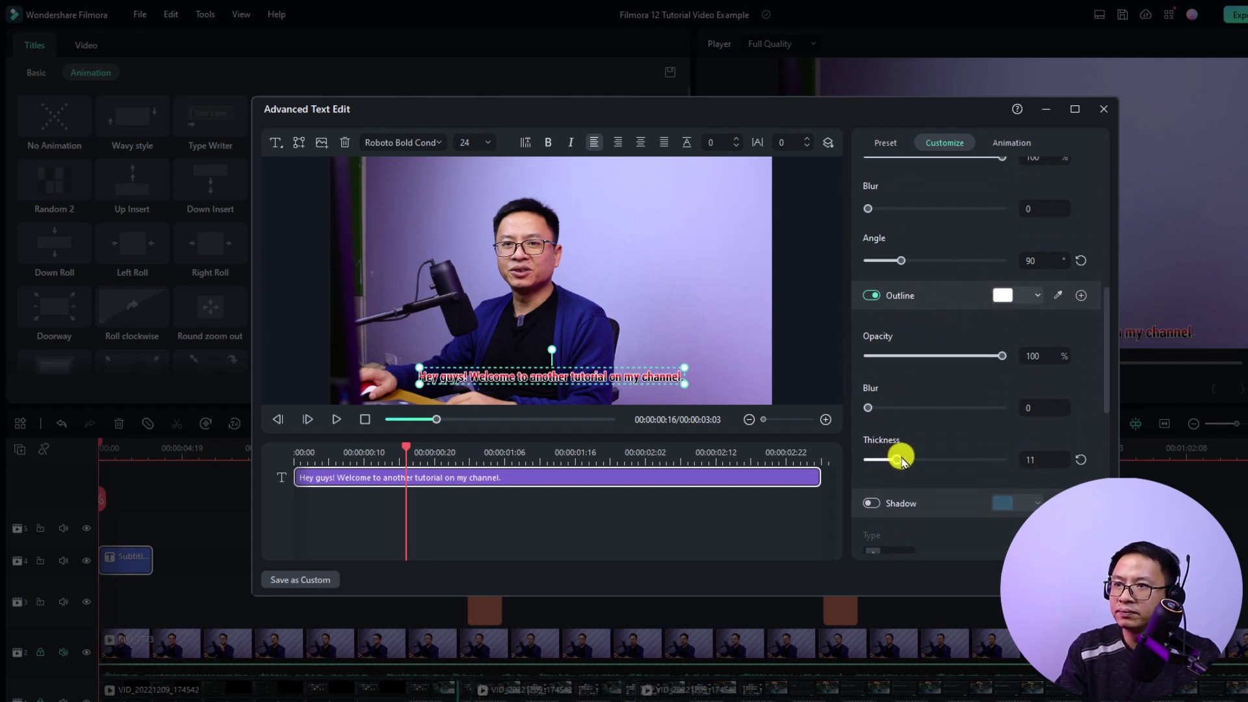
pyautogui.moveTo(901, 461); pyautogui.dragTo(908, 459)
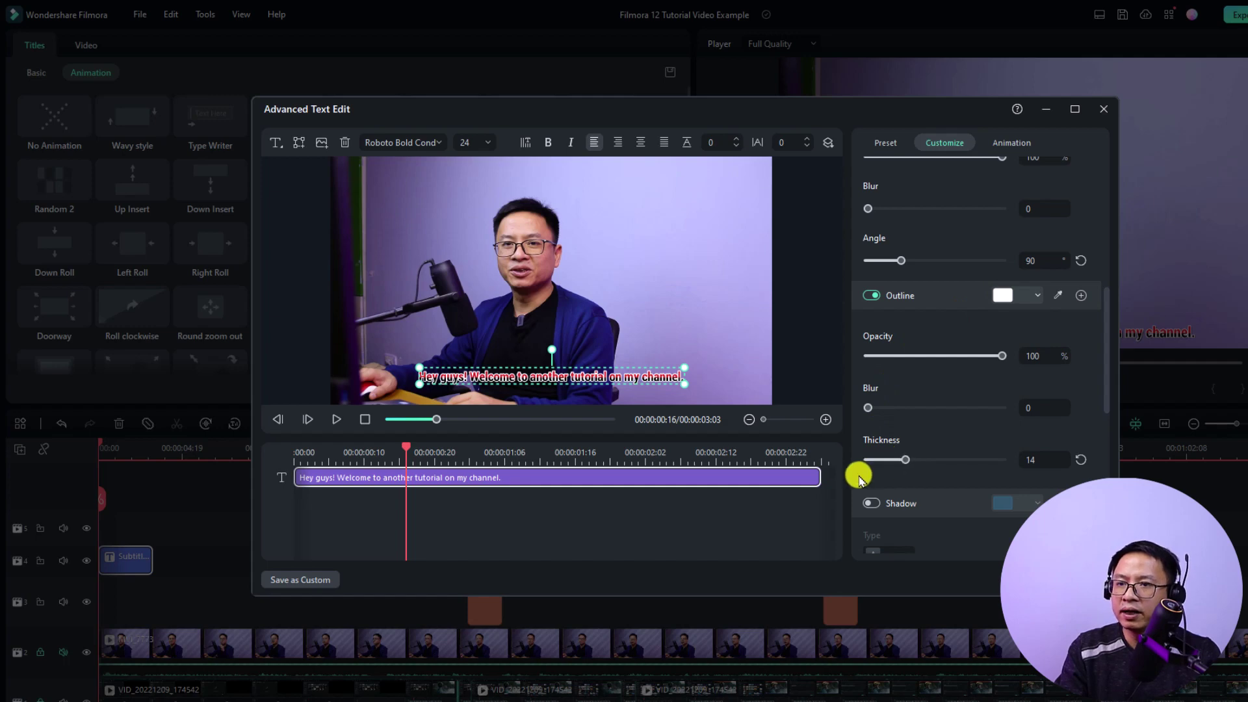
# Save the styled subtitle as a custom title preset named sub2 and apply the Advanced Text Edit changes
pyautogui.click(292, 580)
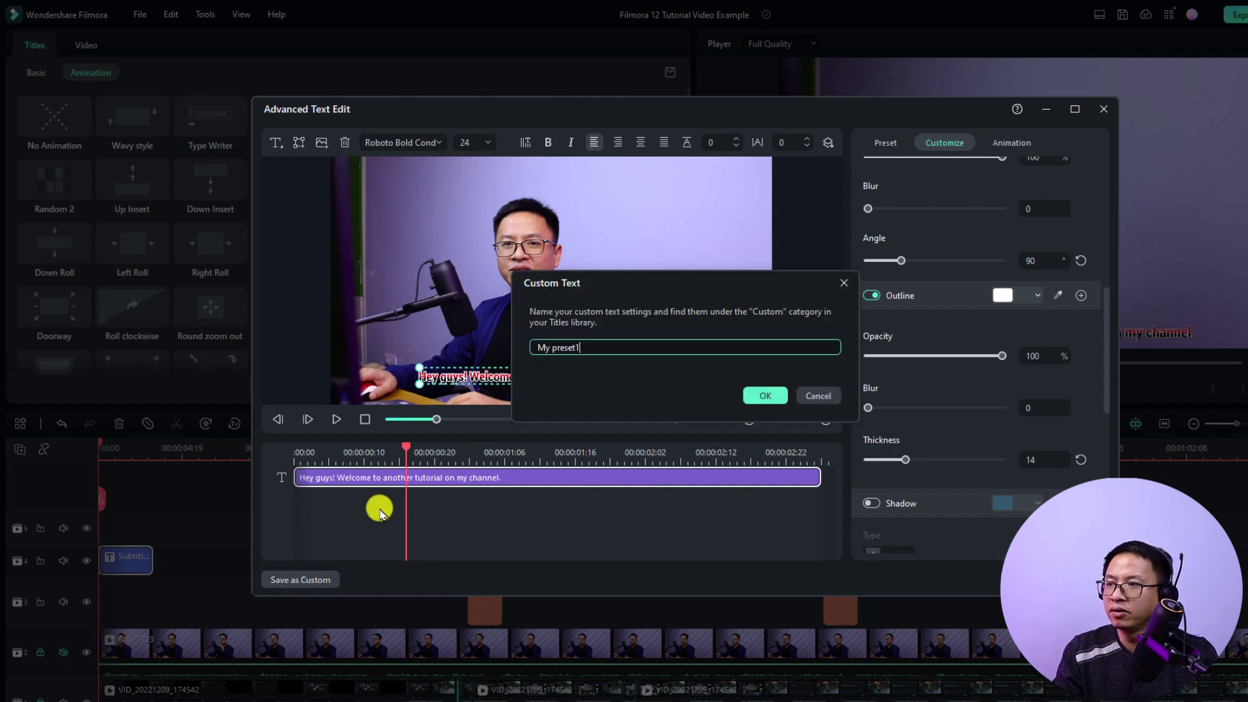
pyautogui.moveTo(588, 349); pyautogui.dragTo(522, 349)
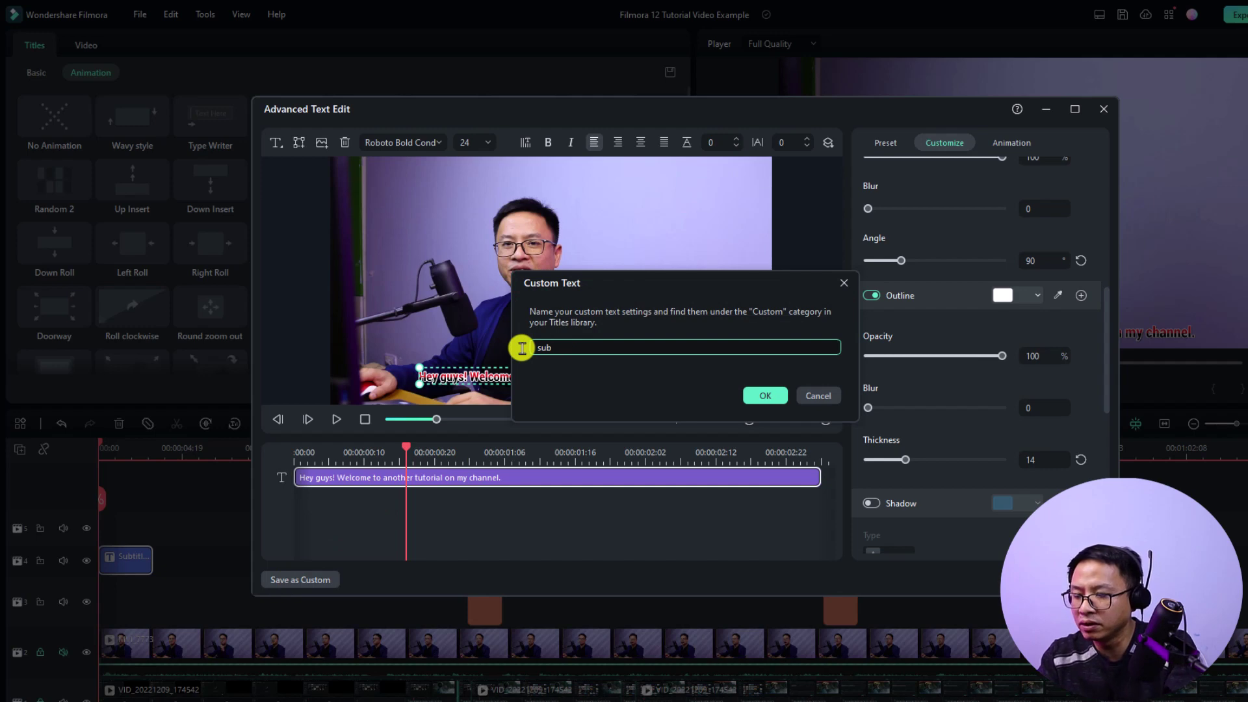
pyautogui.click(754, 396)
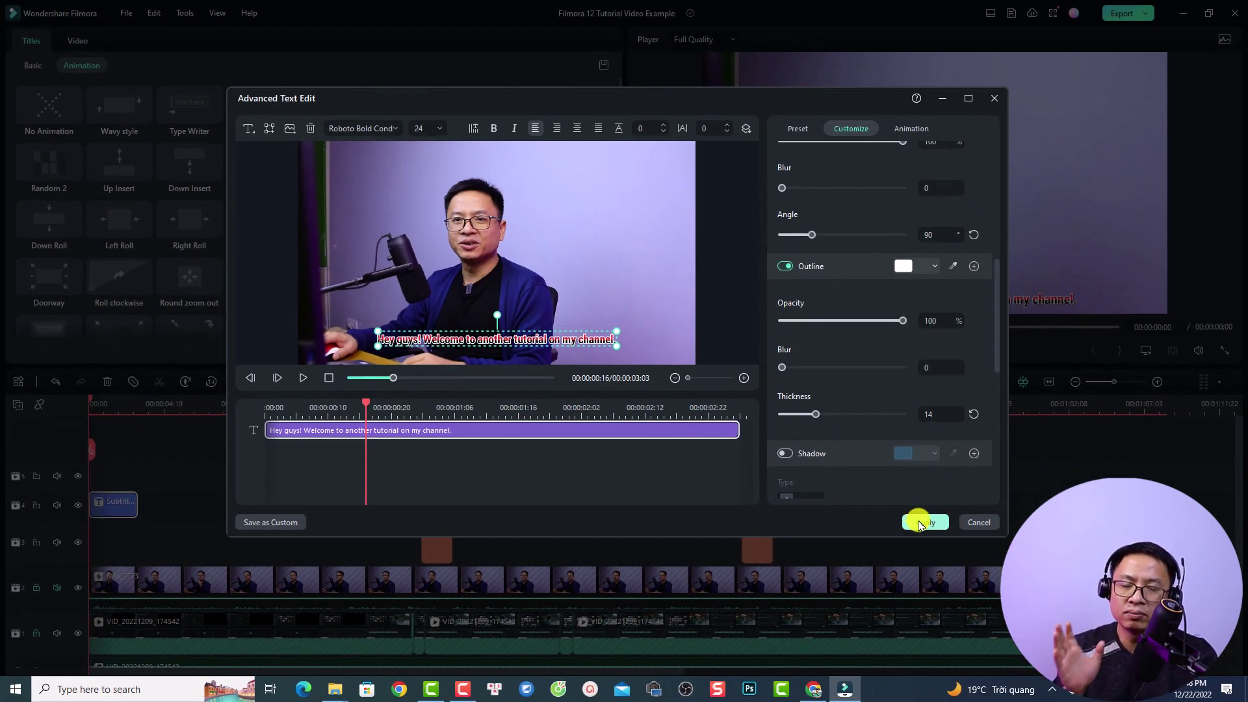
pyautogui.click(920, 524)
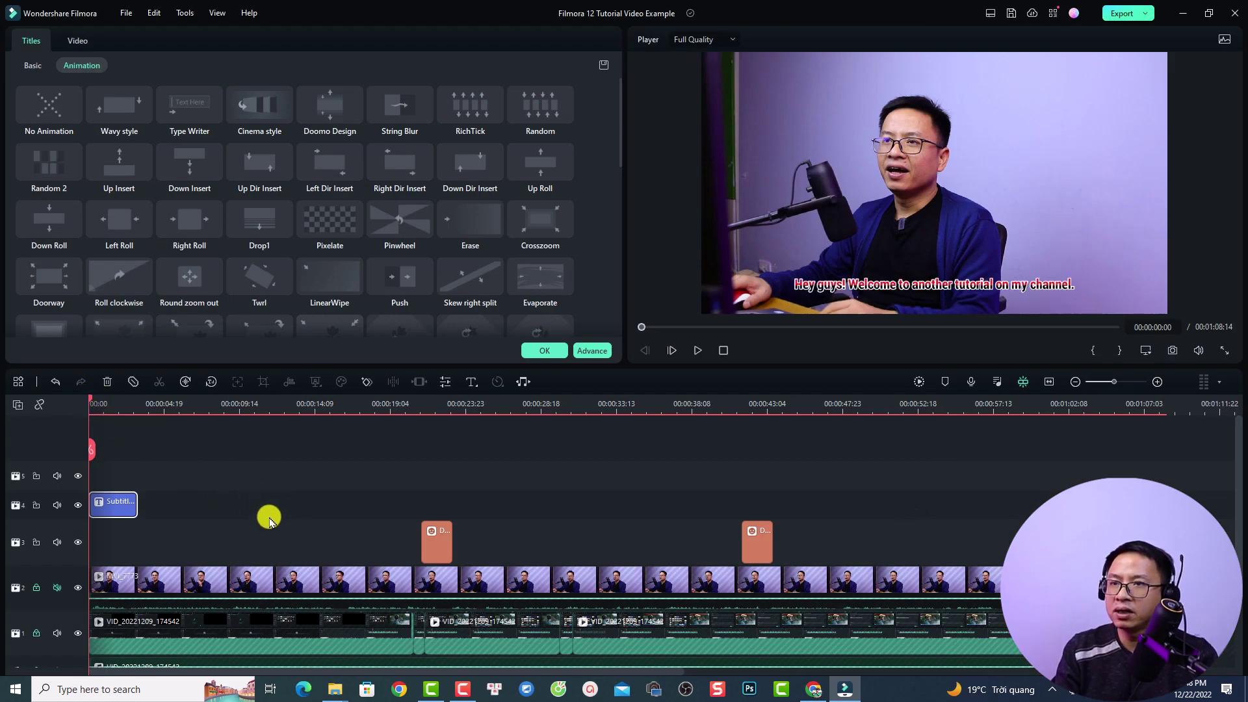
# Extend the subtitle clip past the end of the first sentence and split it at 00:00:03:12
pyautogui.press('space')
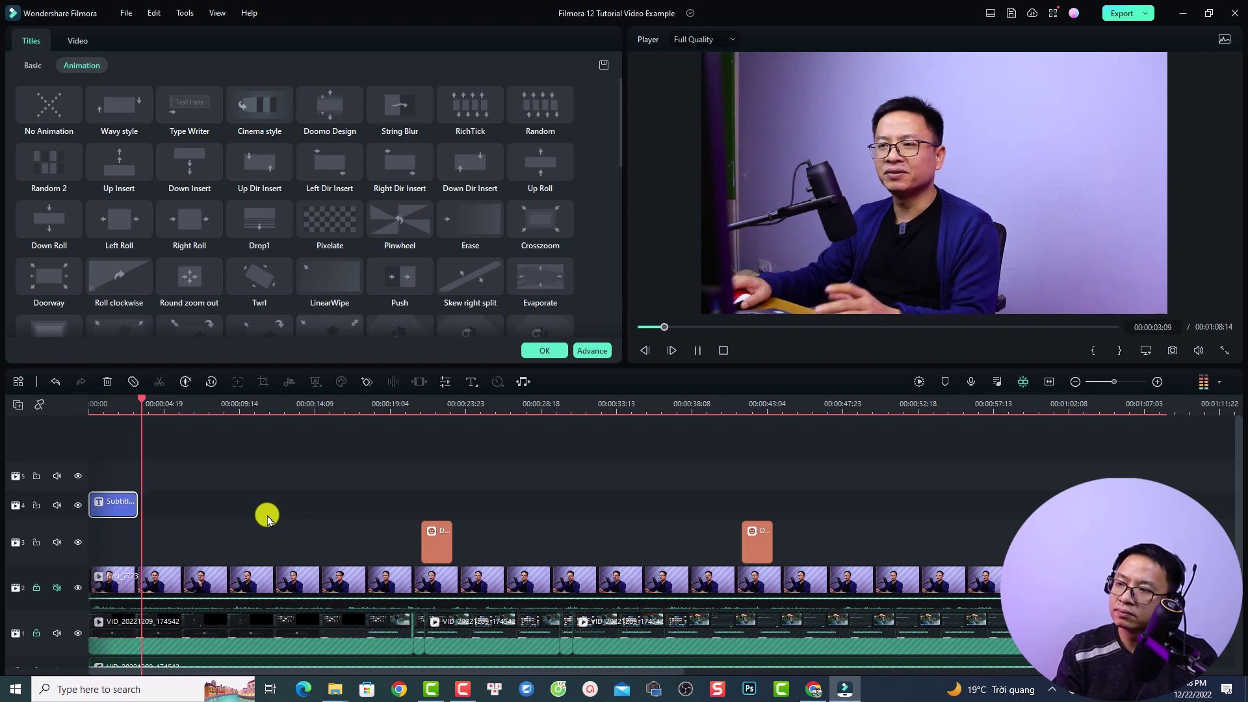
pyautogui.press('space')
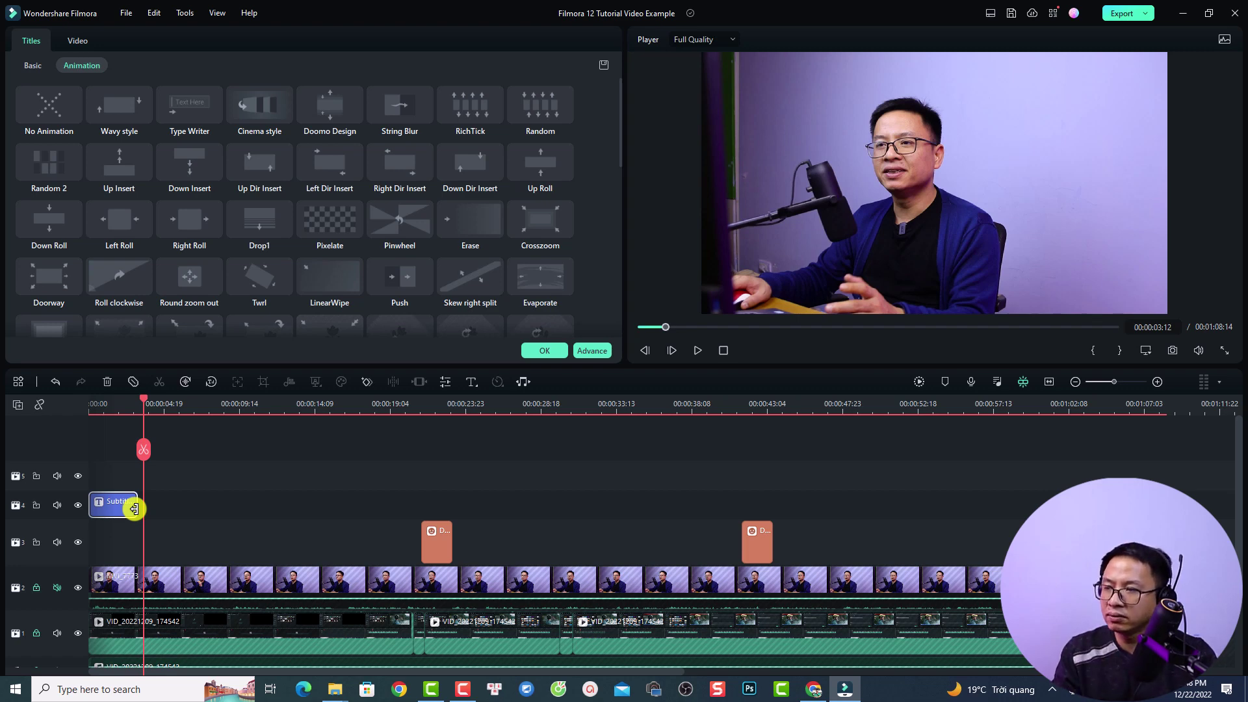
pyautogui.moveTo(135, 509); pyautogui.dragTo(219, 510)
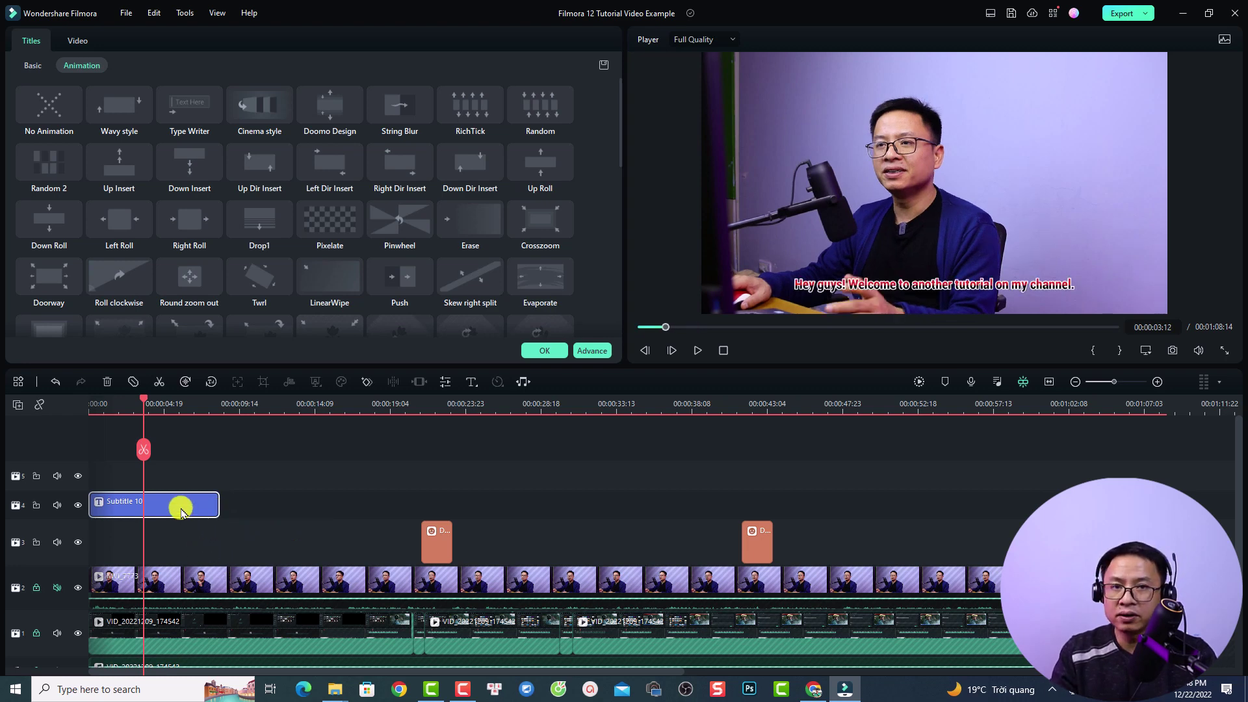
pyautogui.click(144, 453)
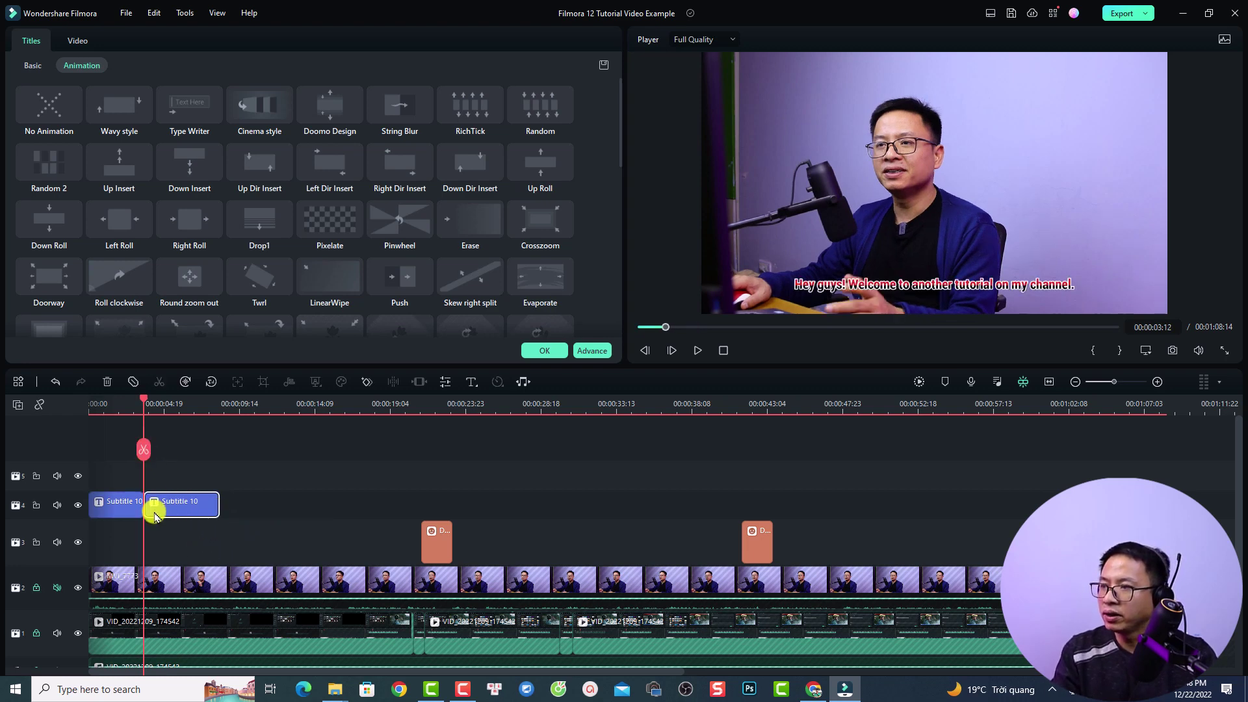
# Play through the second spoken sentence and extend the second subtitle clip to end at 00:00:08:13
pyautogui.press('space')
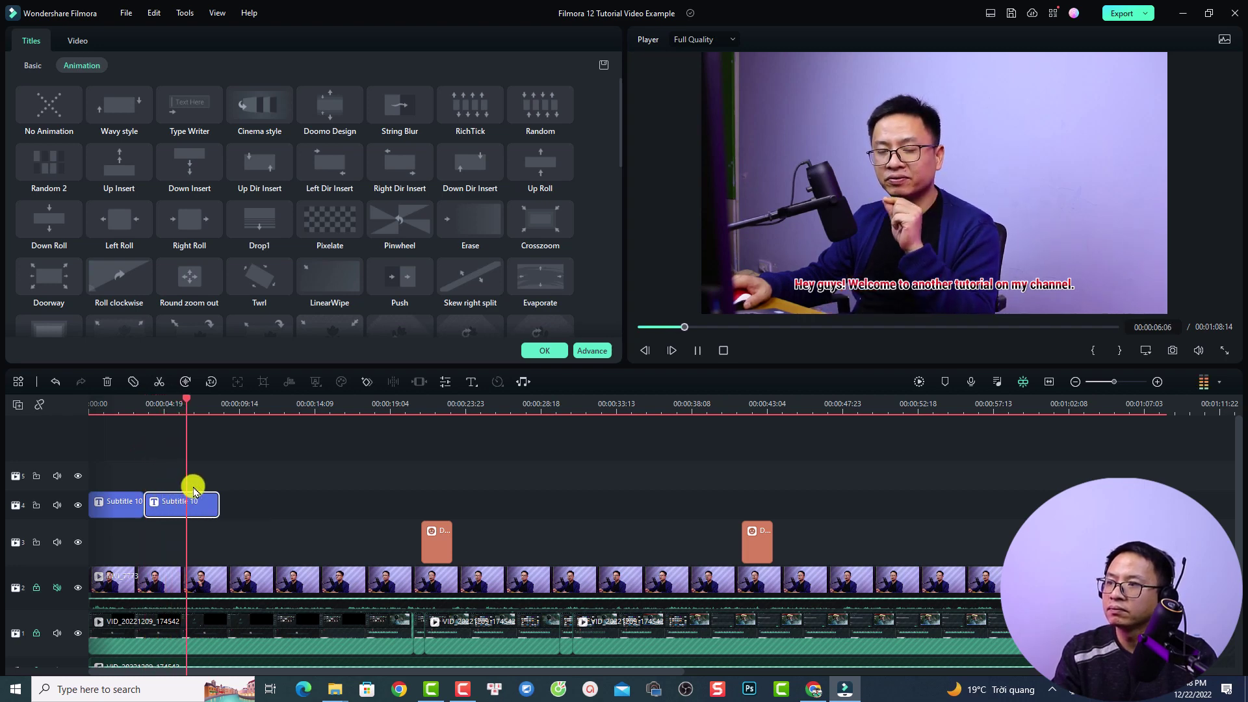
pyautogui.press('space')
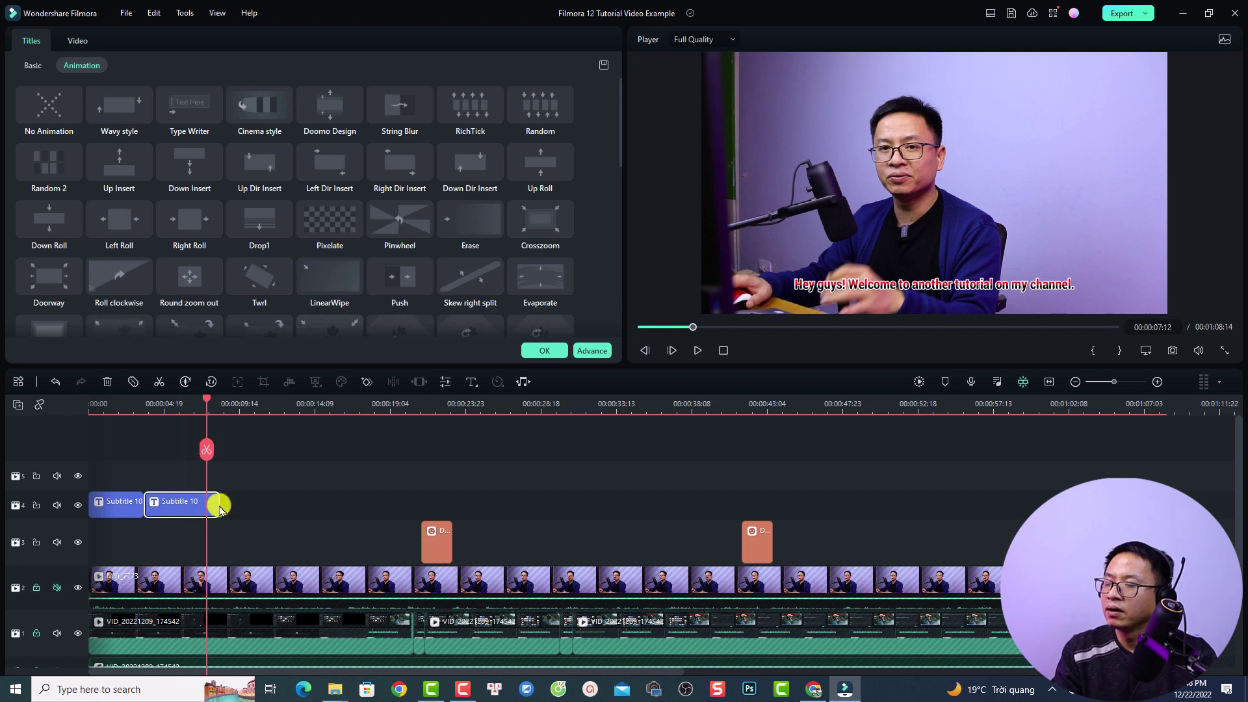
pyautogui.press('space')
pyautogui.press('space')
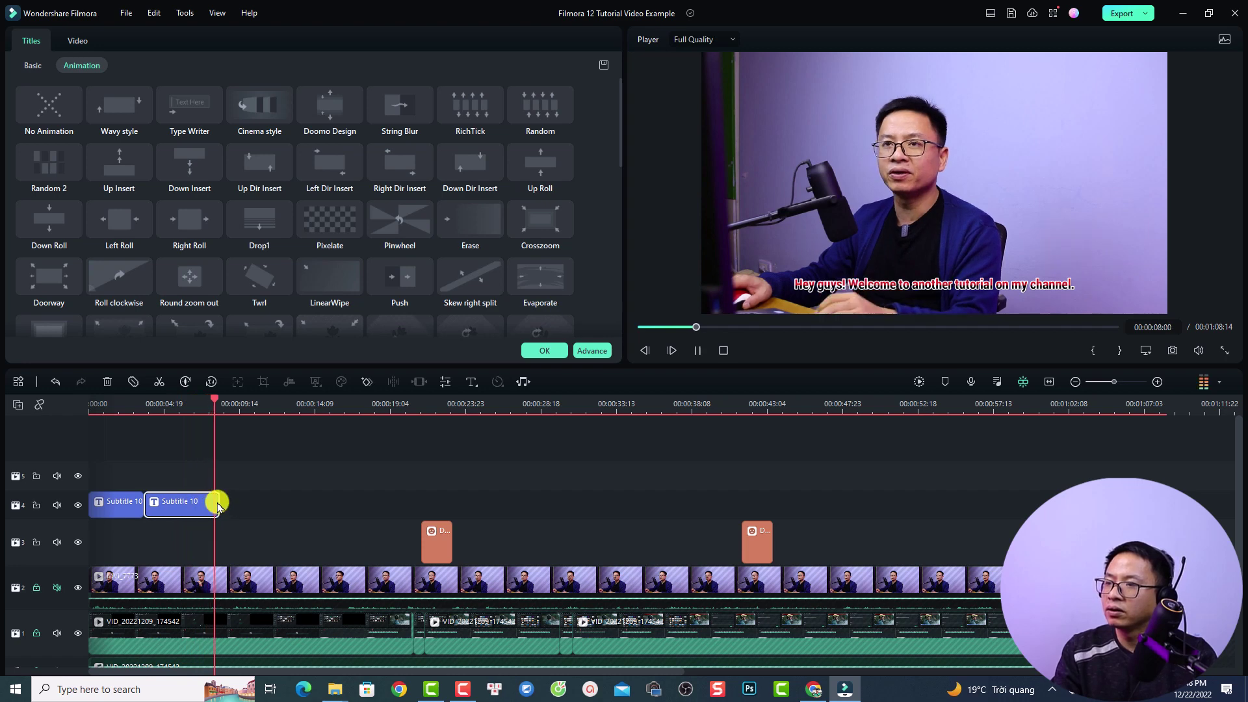
pyautogui.moveTo(220, 506); pyautogui.dragTo(222, 503)
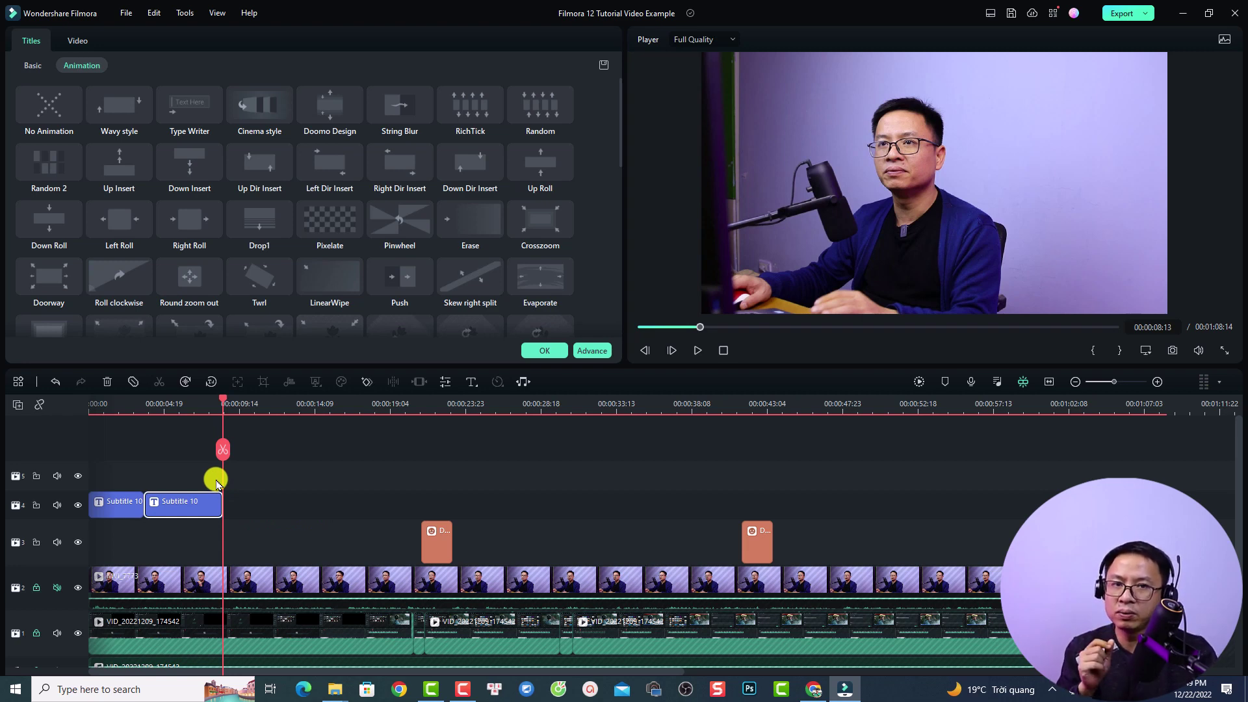
# Change the second subtitle to "In this video, I'm going to show you how to add a special effect to your video with Filmora 12." and centre it
pyautogui.click(187, 411)
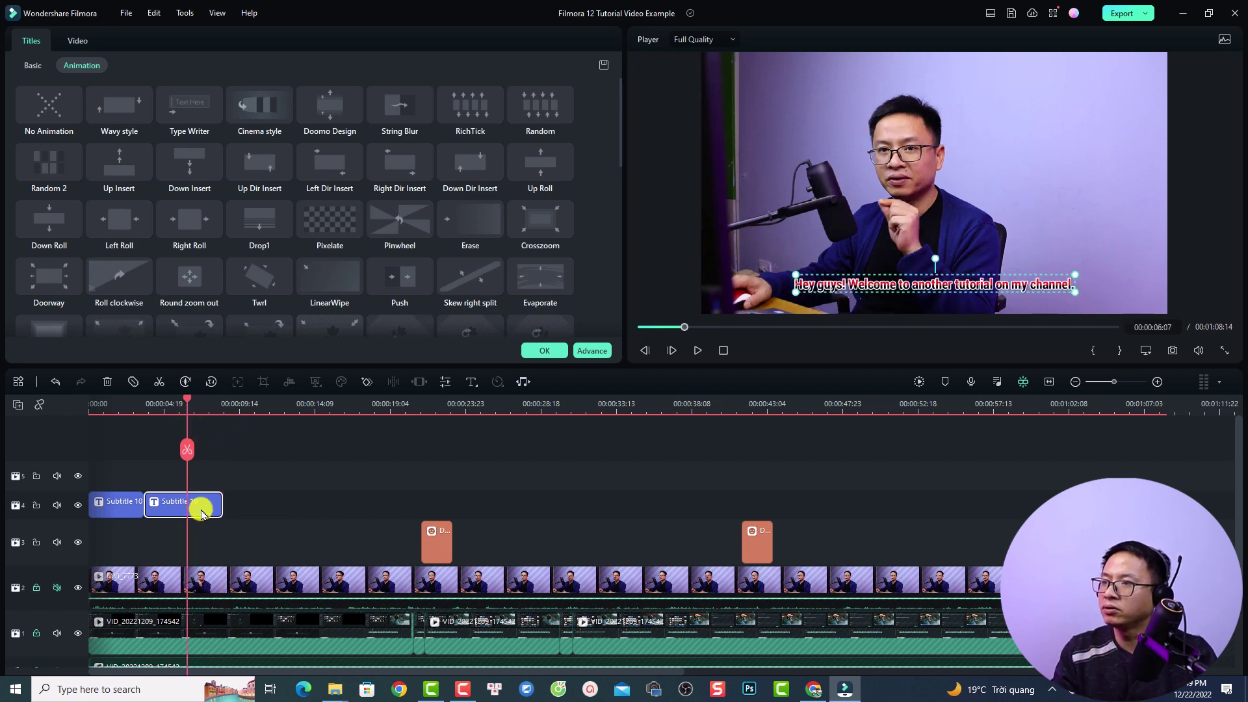
pyautogui.click(30, 65)
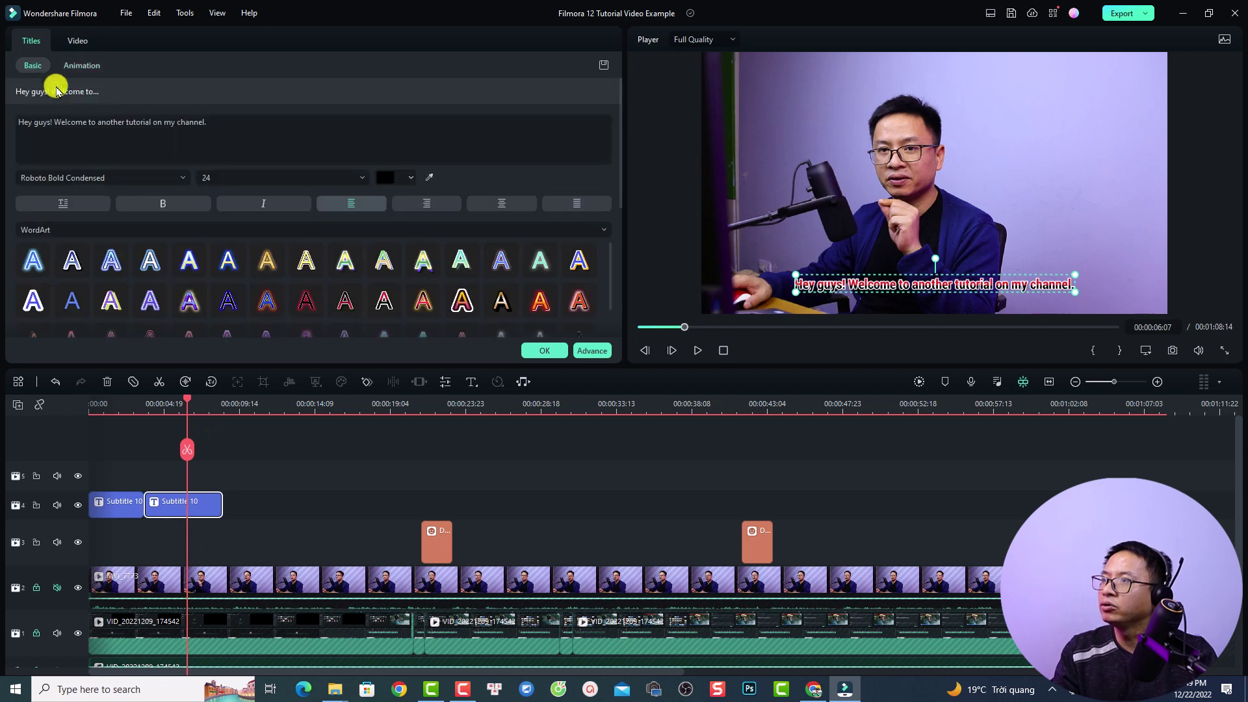
pyautogui.click(114, 136)
pyautogui.hotkey('ctrl', 'a')
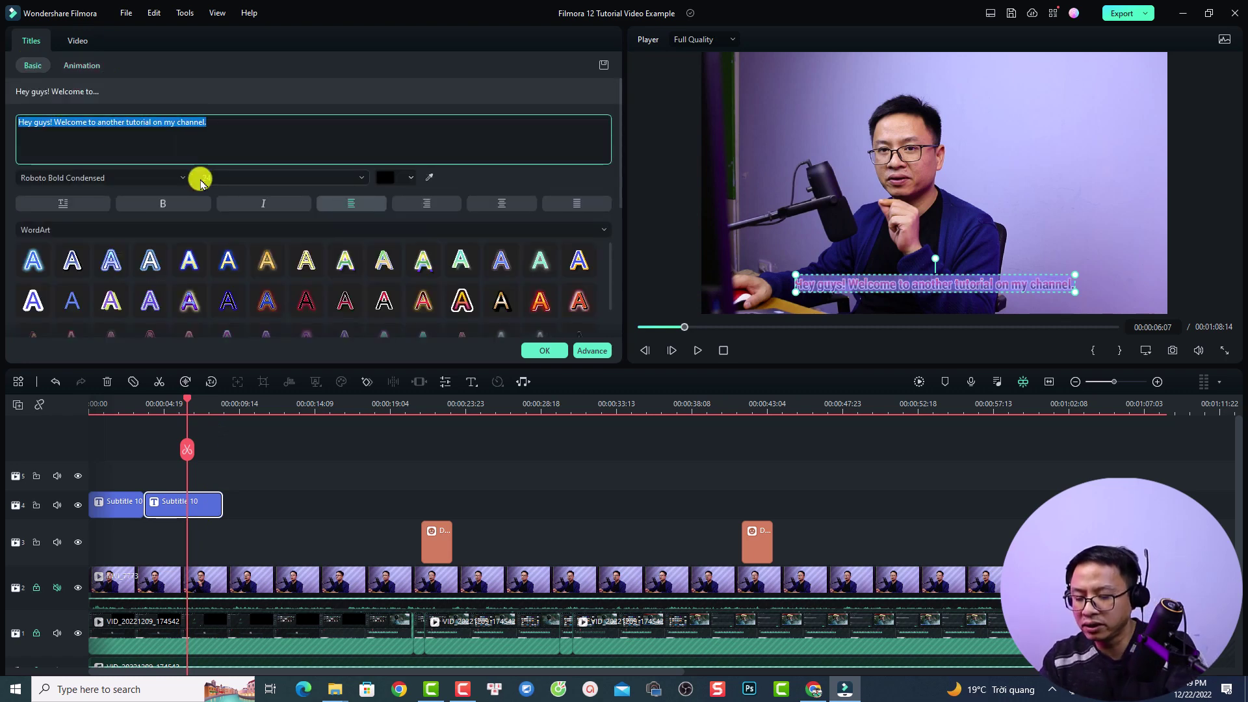
pyautogui.write('In')
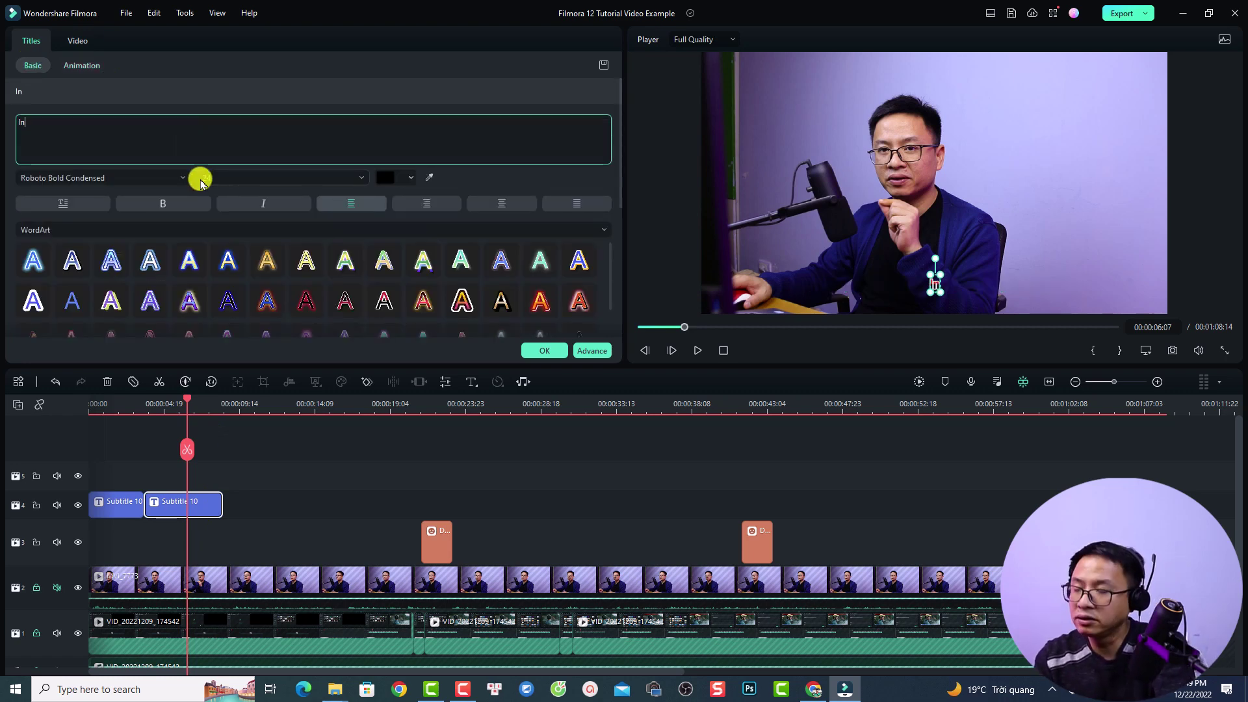
pyautogui.write(' this video, ')
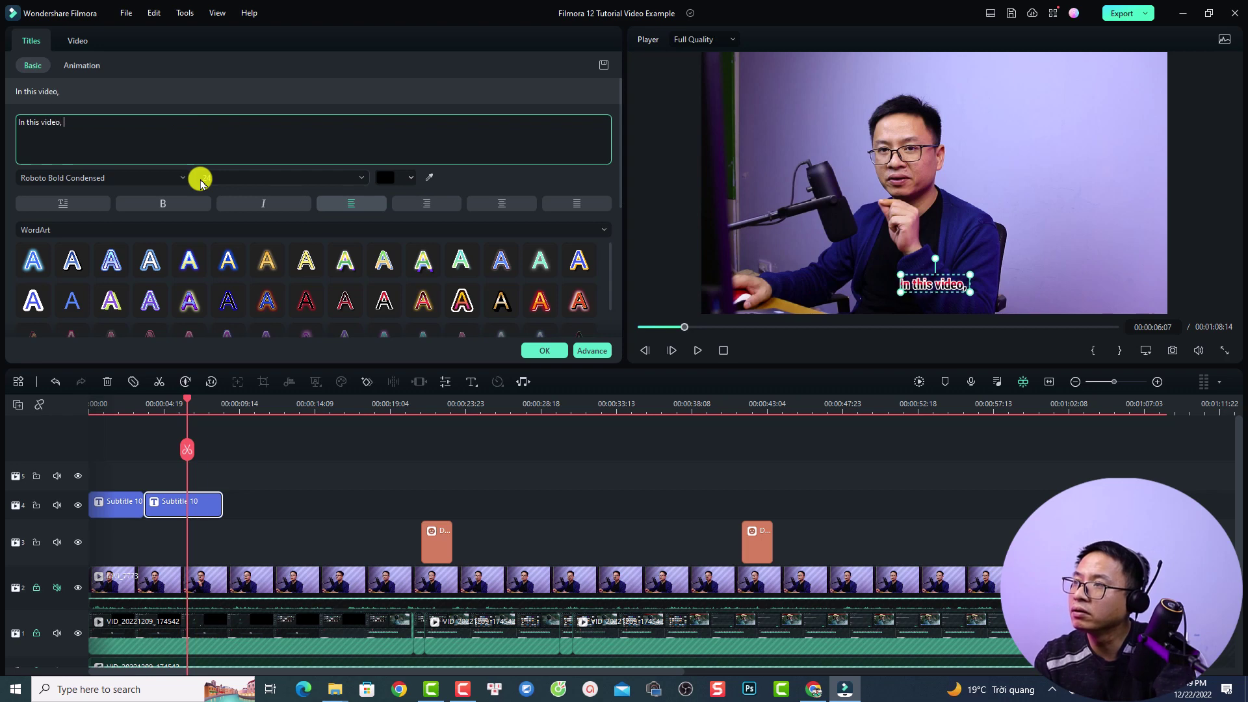
pyautogui.write("I'm ")
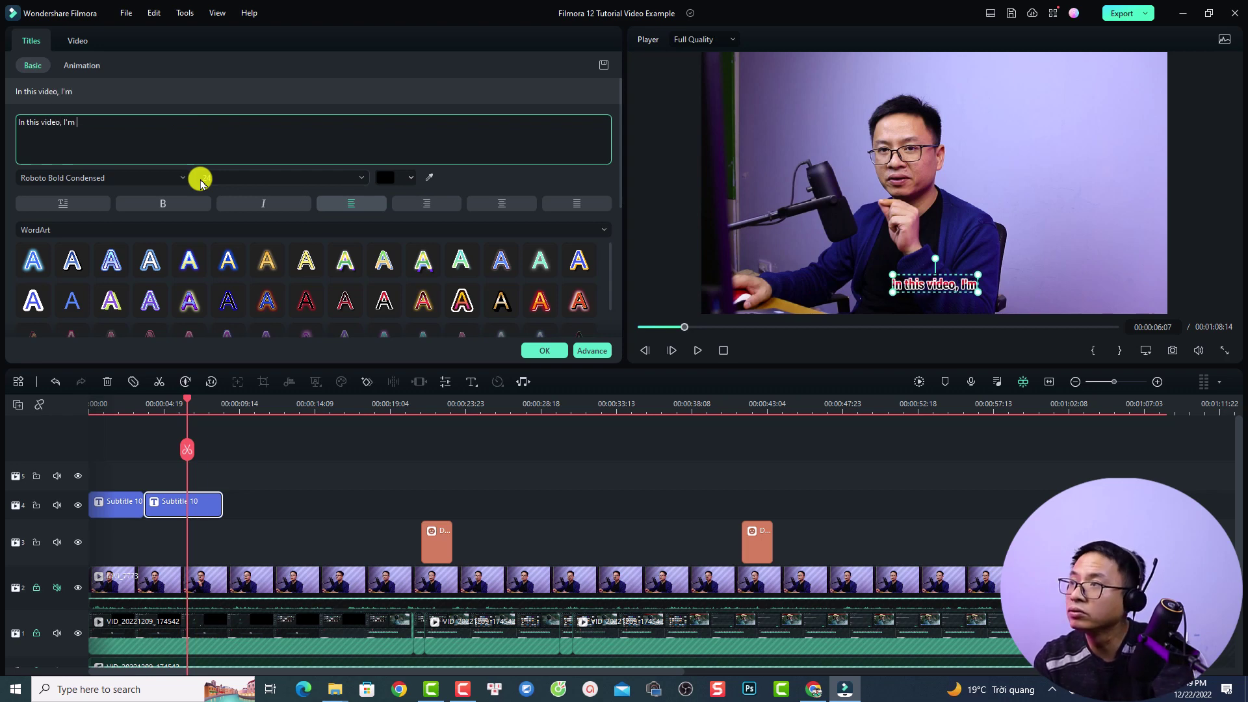
pyautogui.write('going to show')
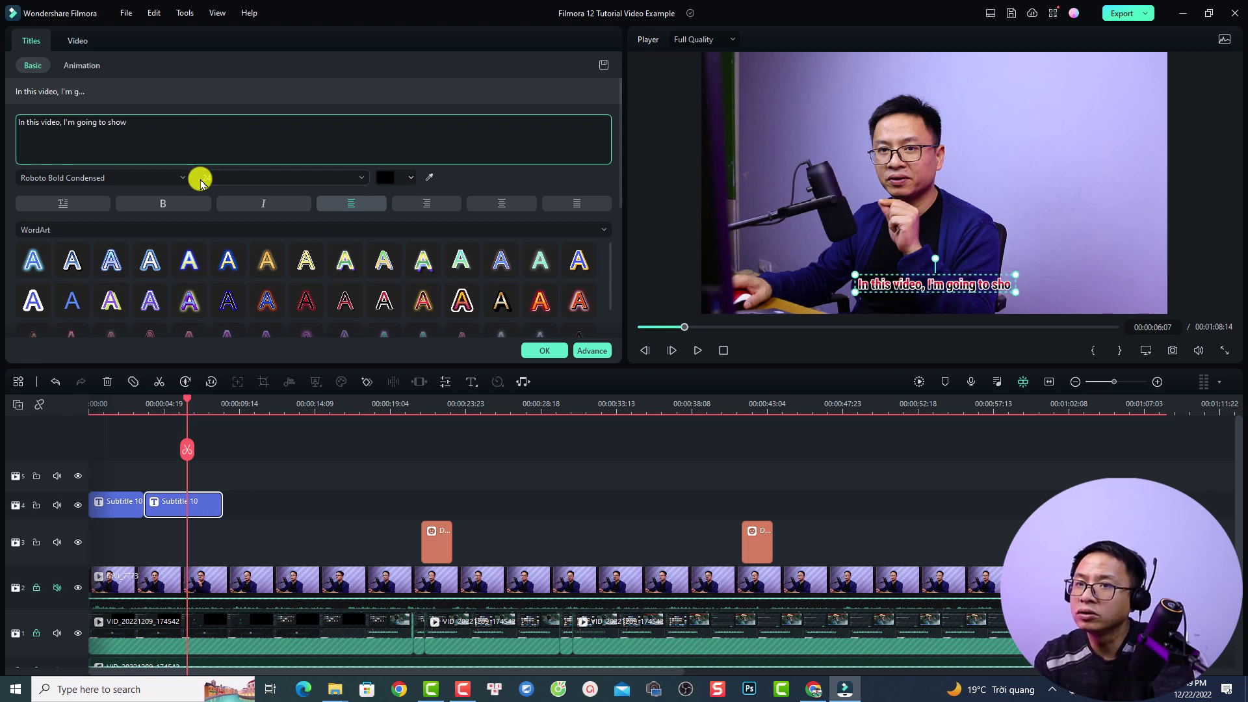
pyautogui.write(' you how to ')
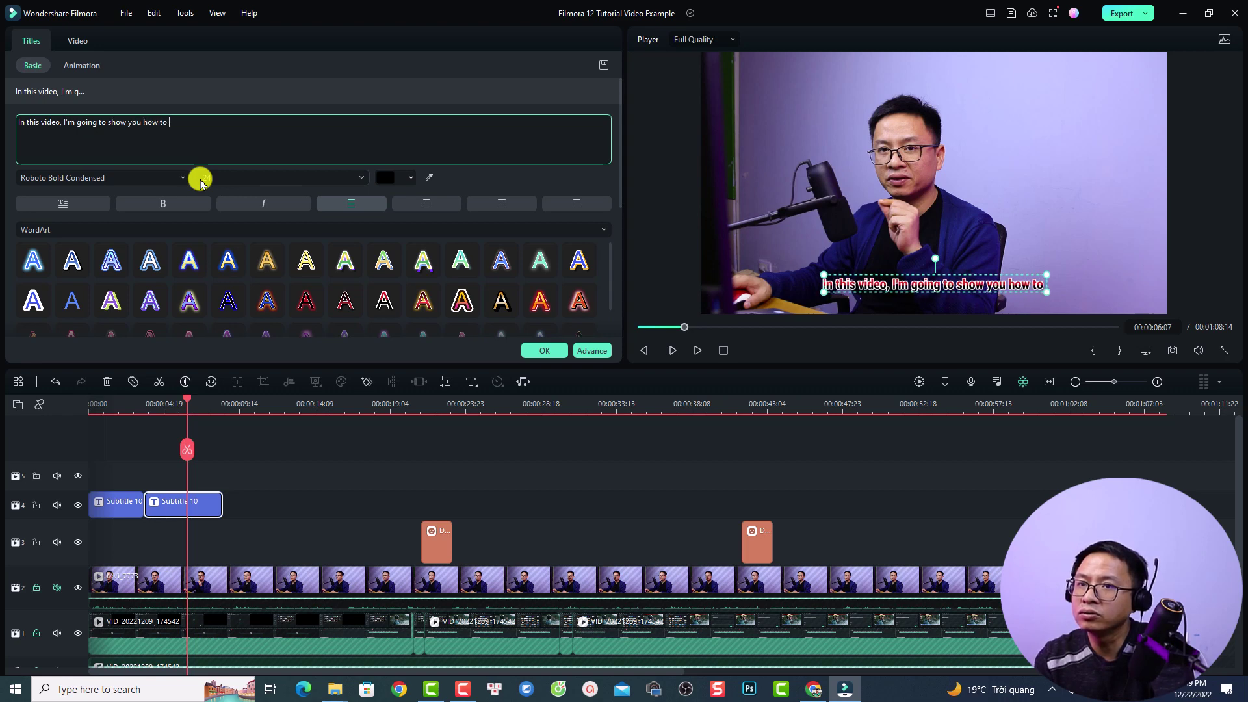
pyautogui.write('add a special ')
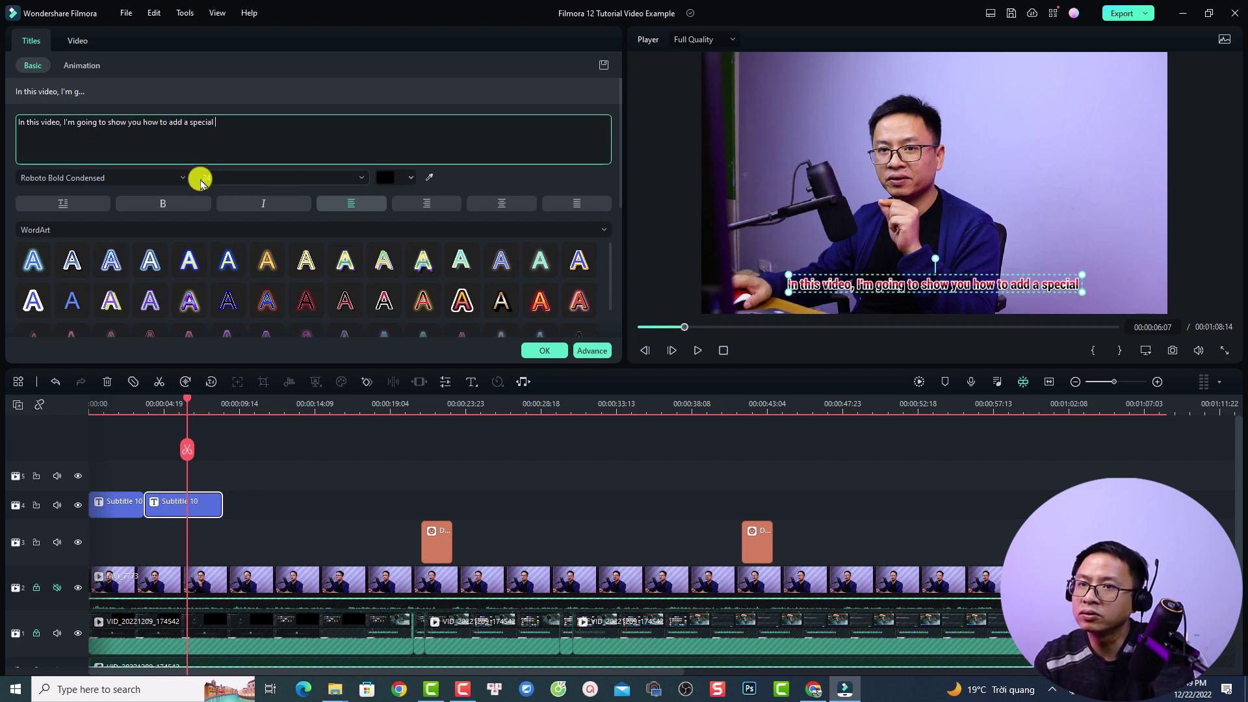
pyautogui.write('effect to')
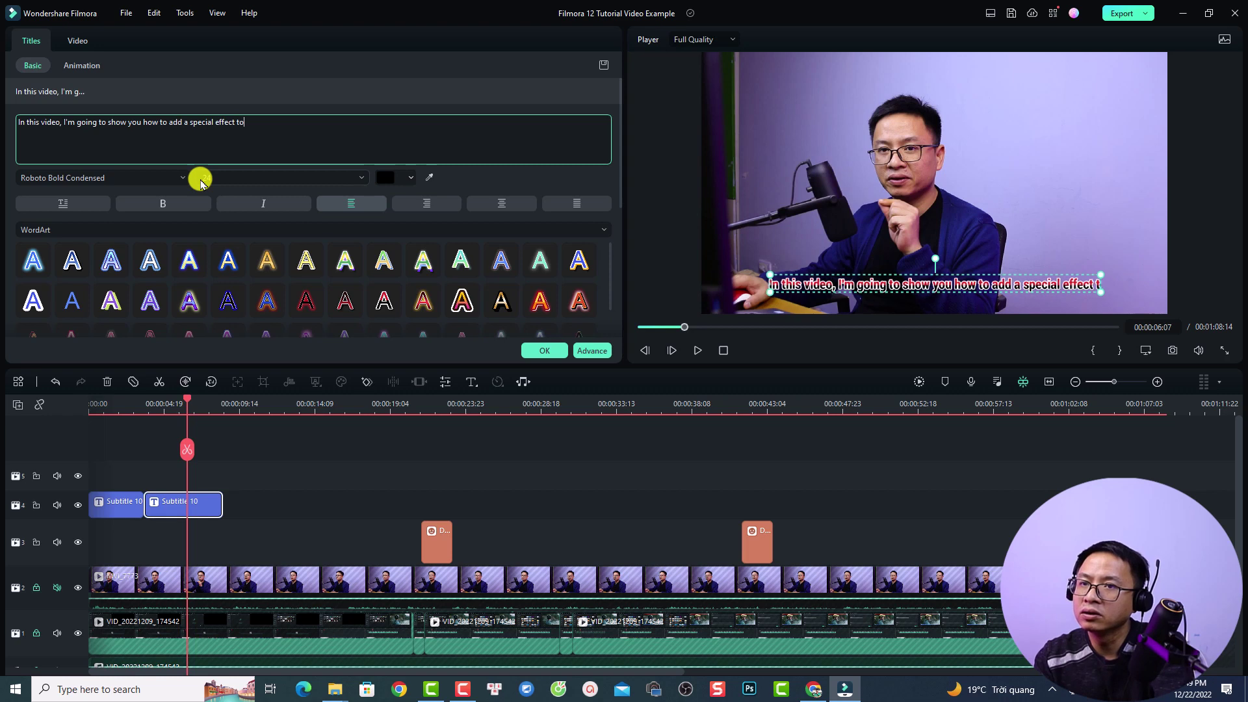
pyautogui.write(' your video')
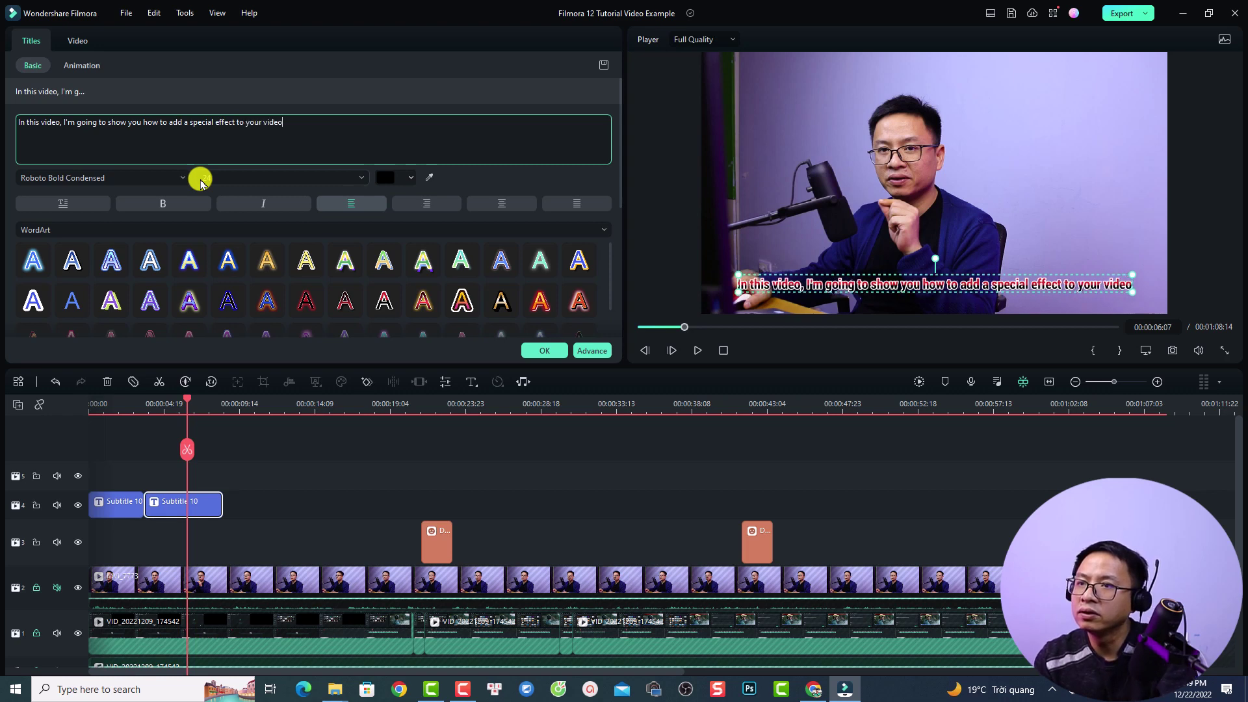
pyautogui.press('Return')
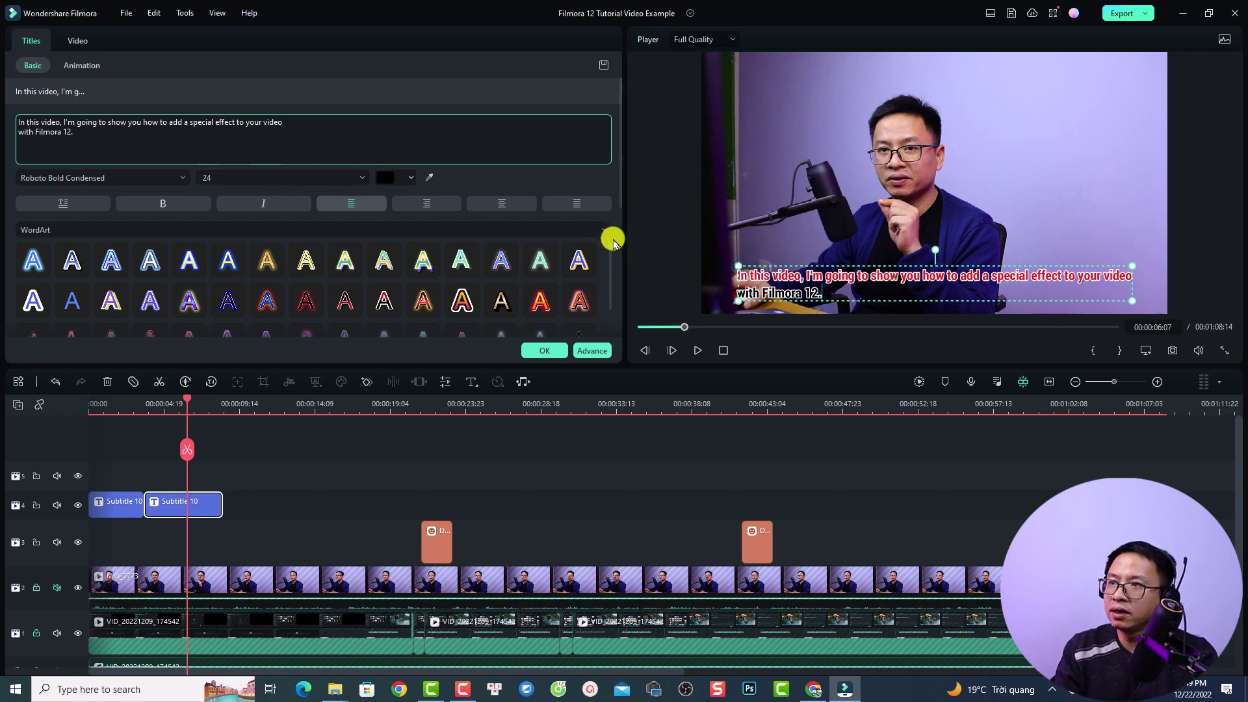
pyautogui.click(501, 201)
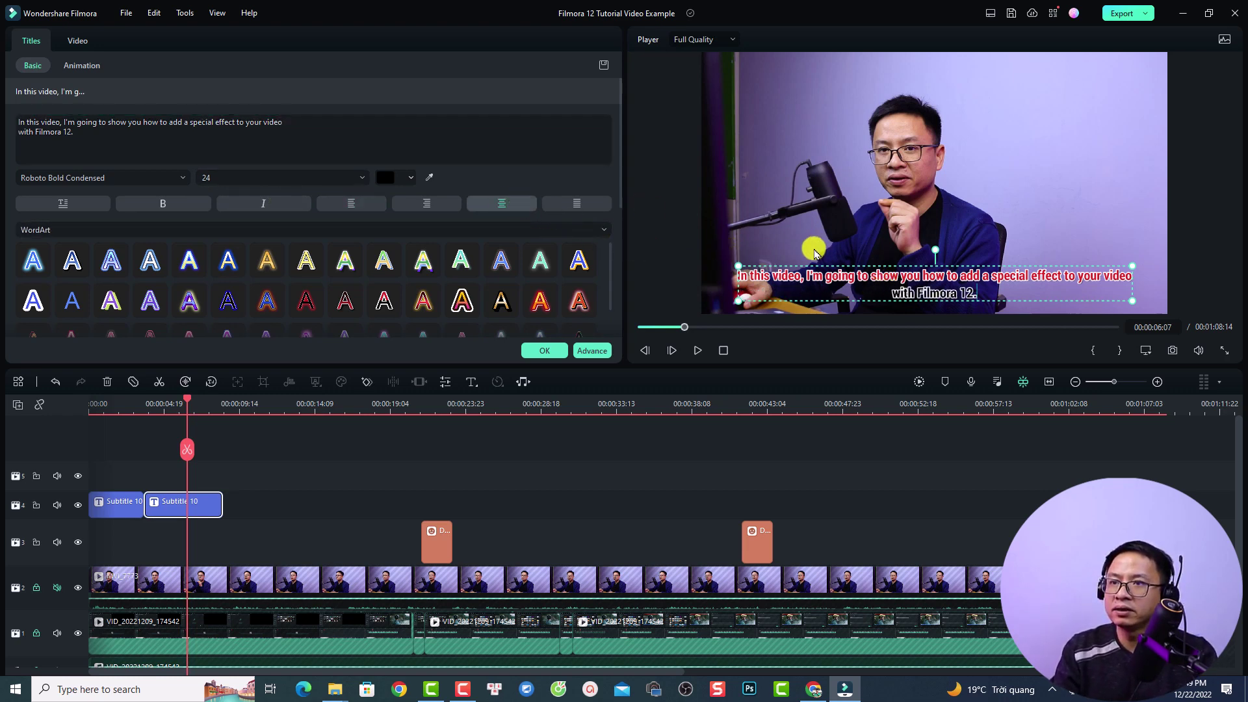
# Play the video from near the start to check the first two subtitles against the speech
pyautogui.click(95, 413)
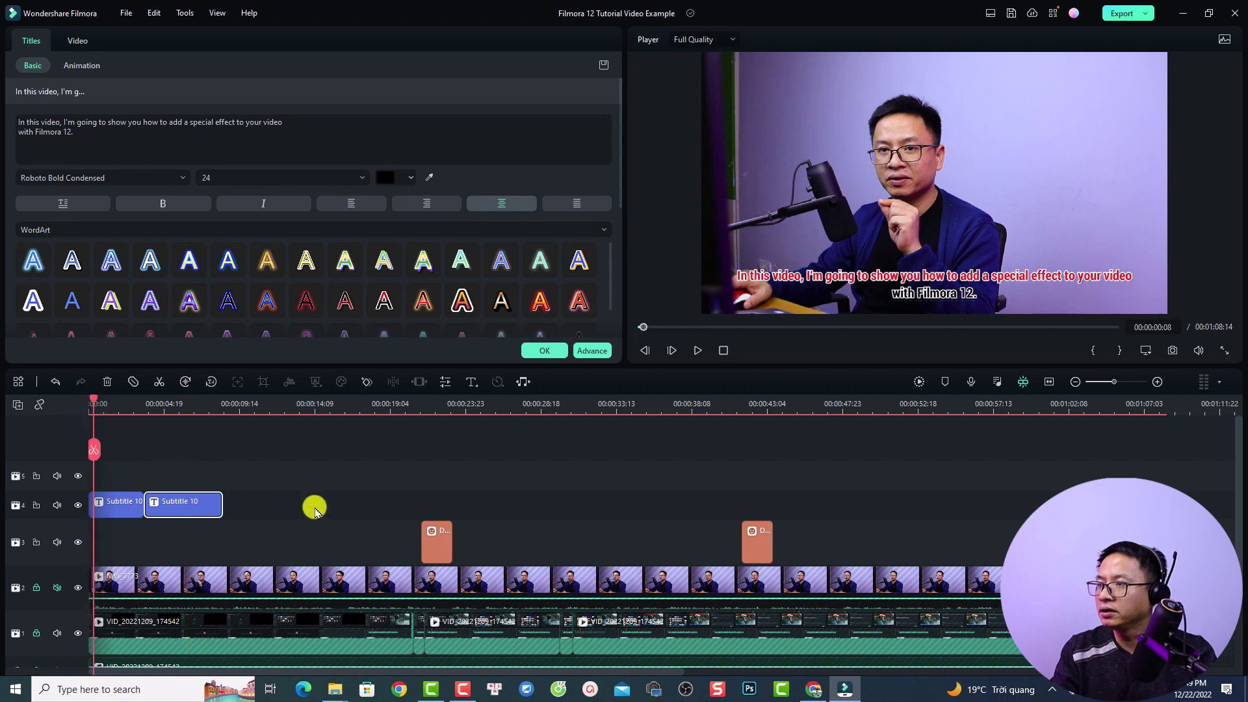
pyautogui.click(310, 504)
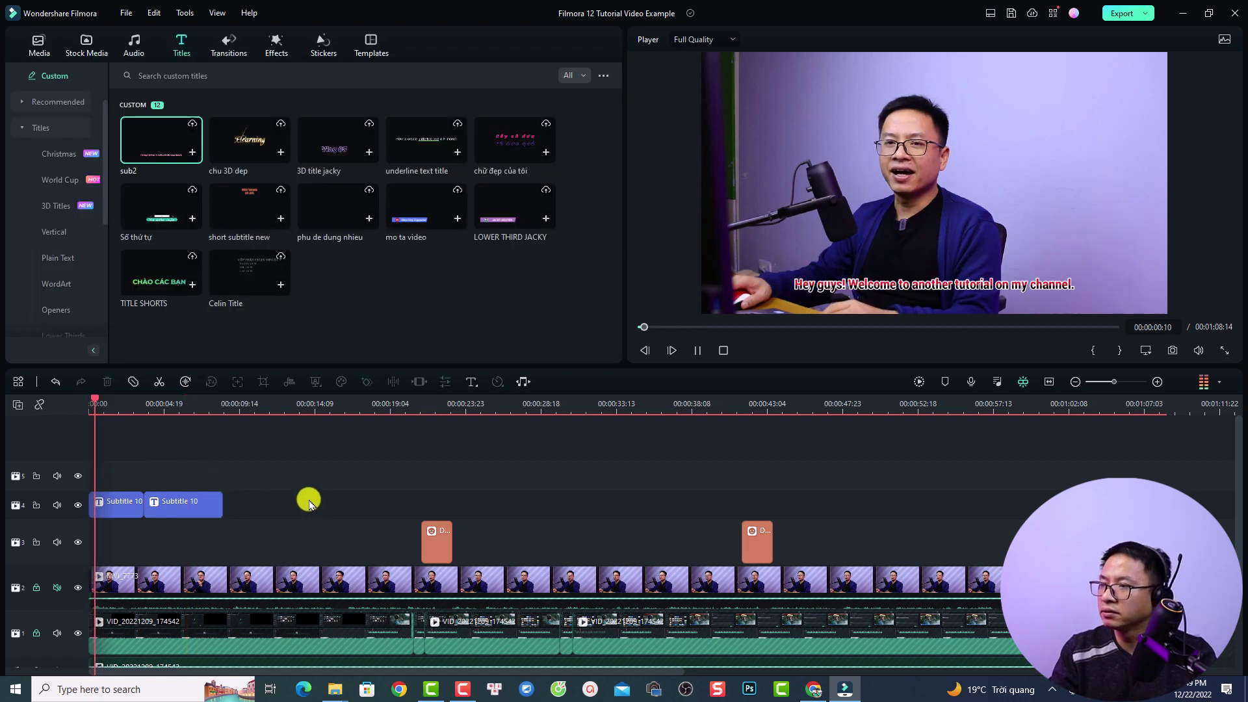
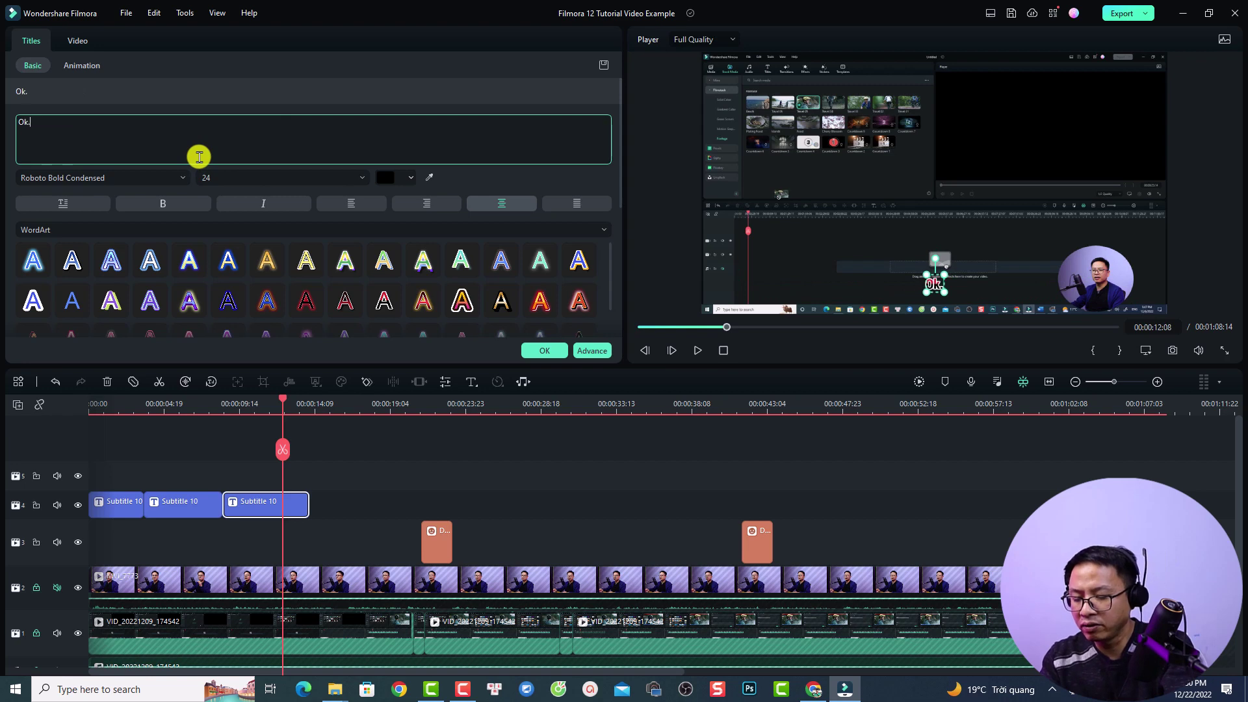
# Complete the third subtitle's text as "Ok. For example, I can go to my footage and"
pyautogui.write('For examp')
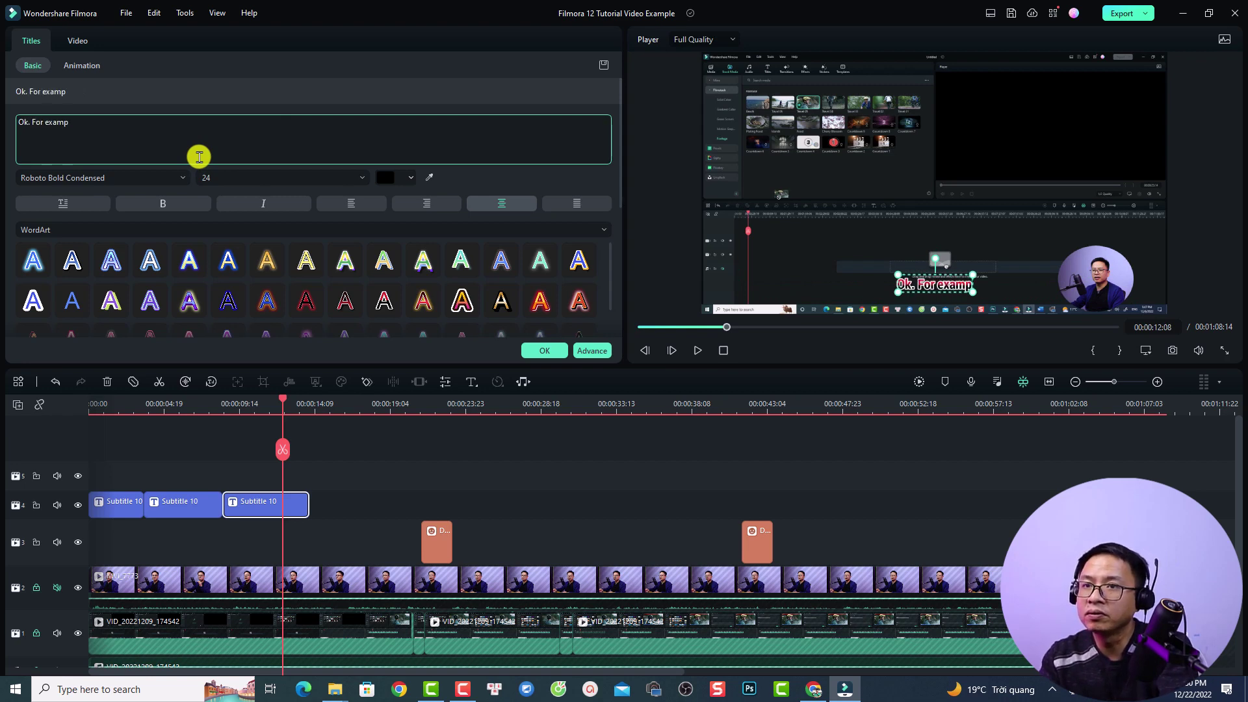
pyautogui.write('le, I can go t')
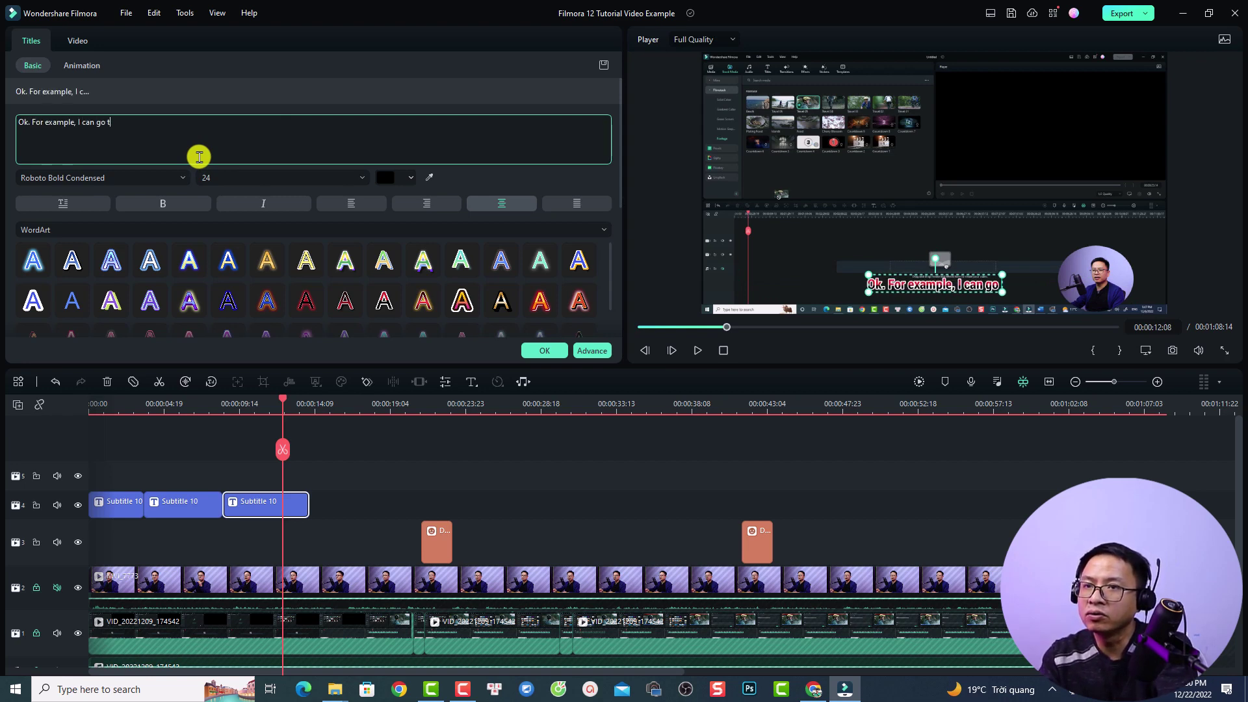
pyautogui.write('o to my f')
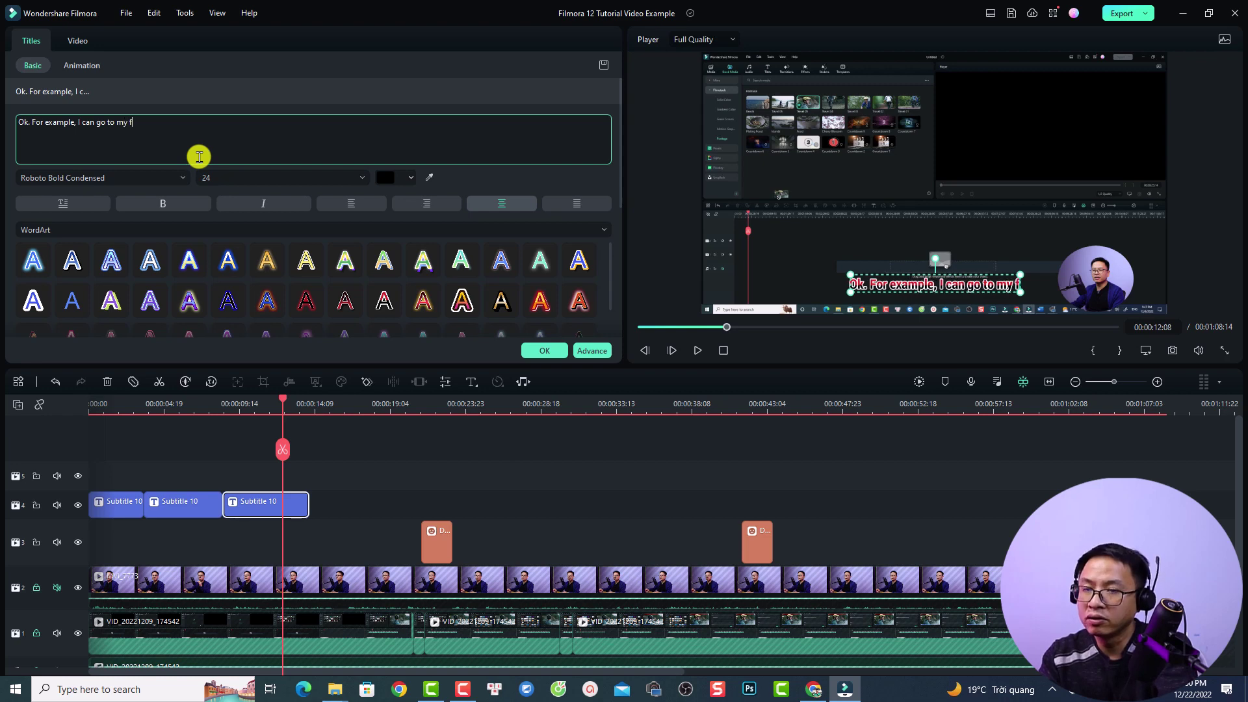
pyautogui.write('ootage and')
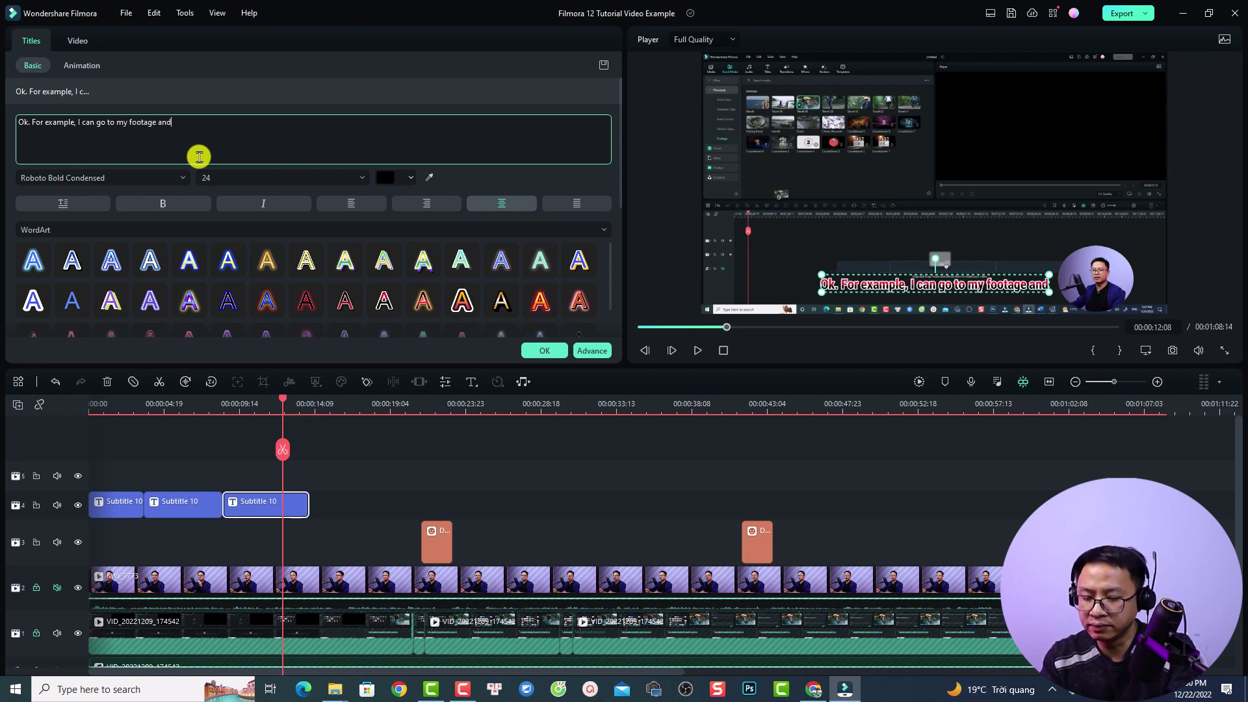
# Play on through the third spoken sentence and extend the third subtitle clip to end at 00:00:15:08
pyautogui.click(297, 481)
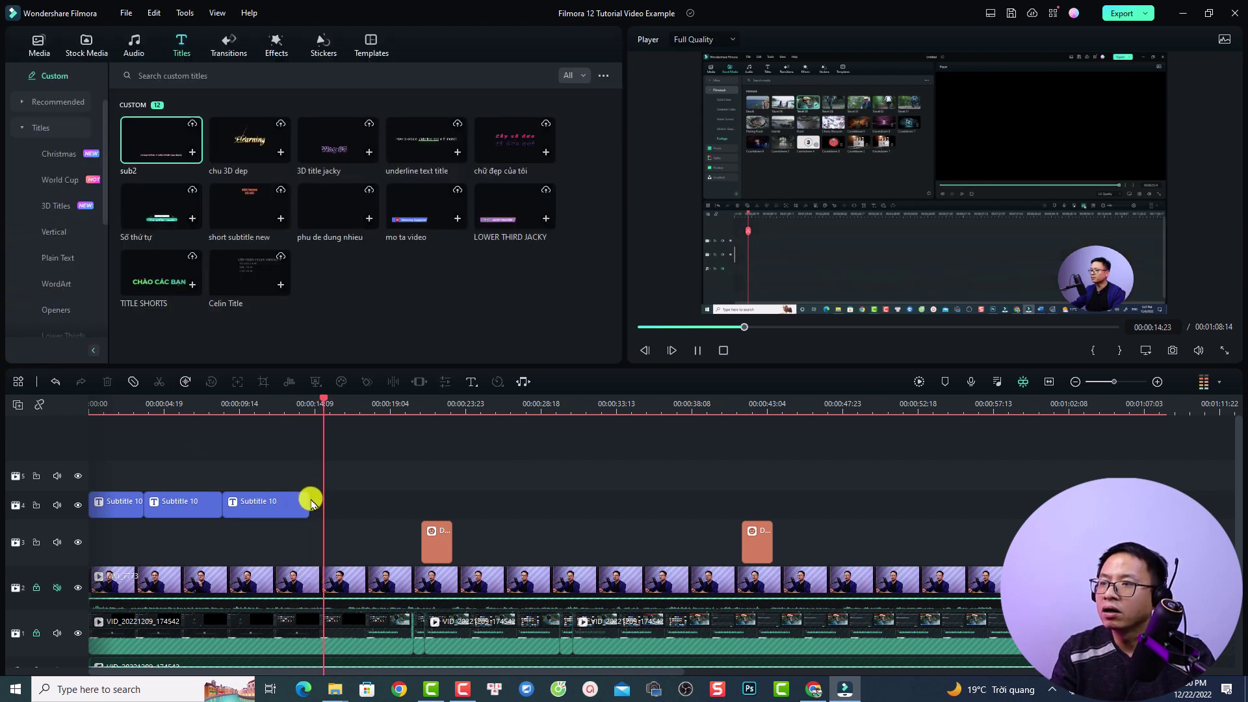
pyautogui.click(303, 506)
pyautogui.moveTo(310, 513); pyautogui.dragTo(329, 506)
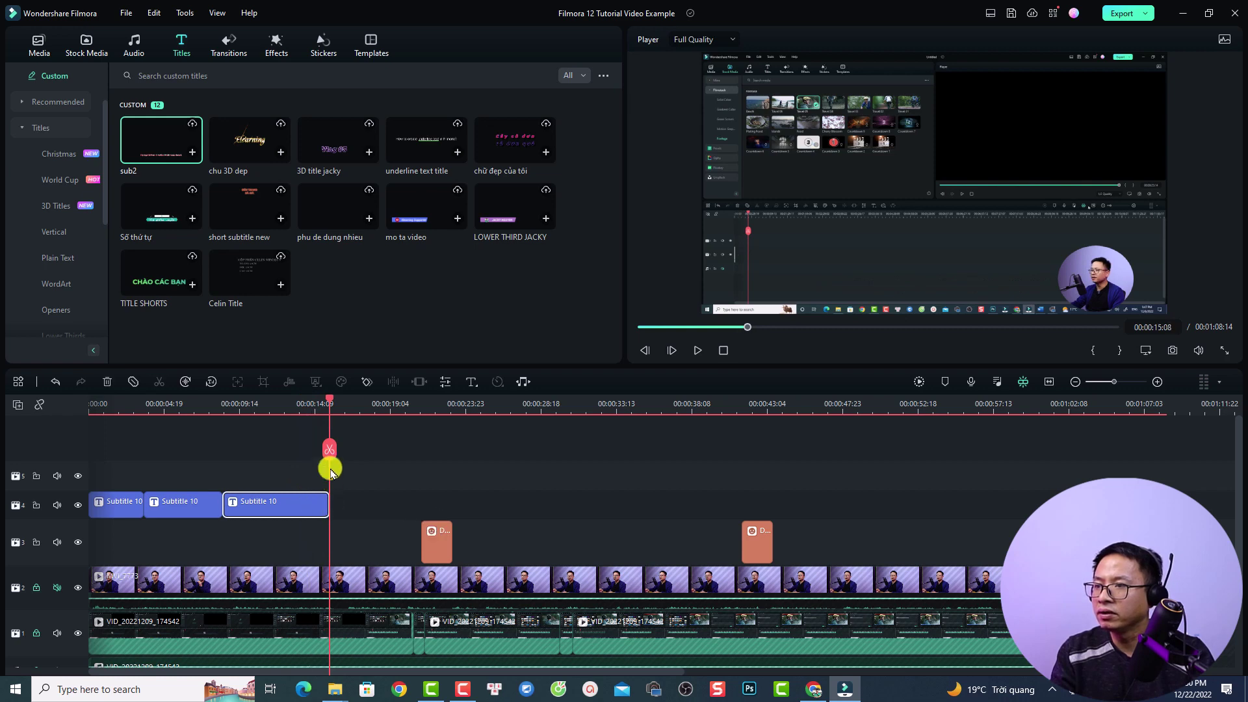
# Extend the third subtitle's text with "then, I can drag and drop the video here on the timeline.", putting "here on the timeline." on a second line
pyautogui.click(301, 408)
pyautogui.doubleClick(301, 509)
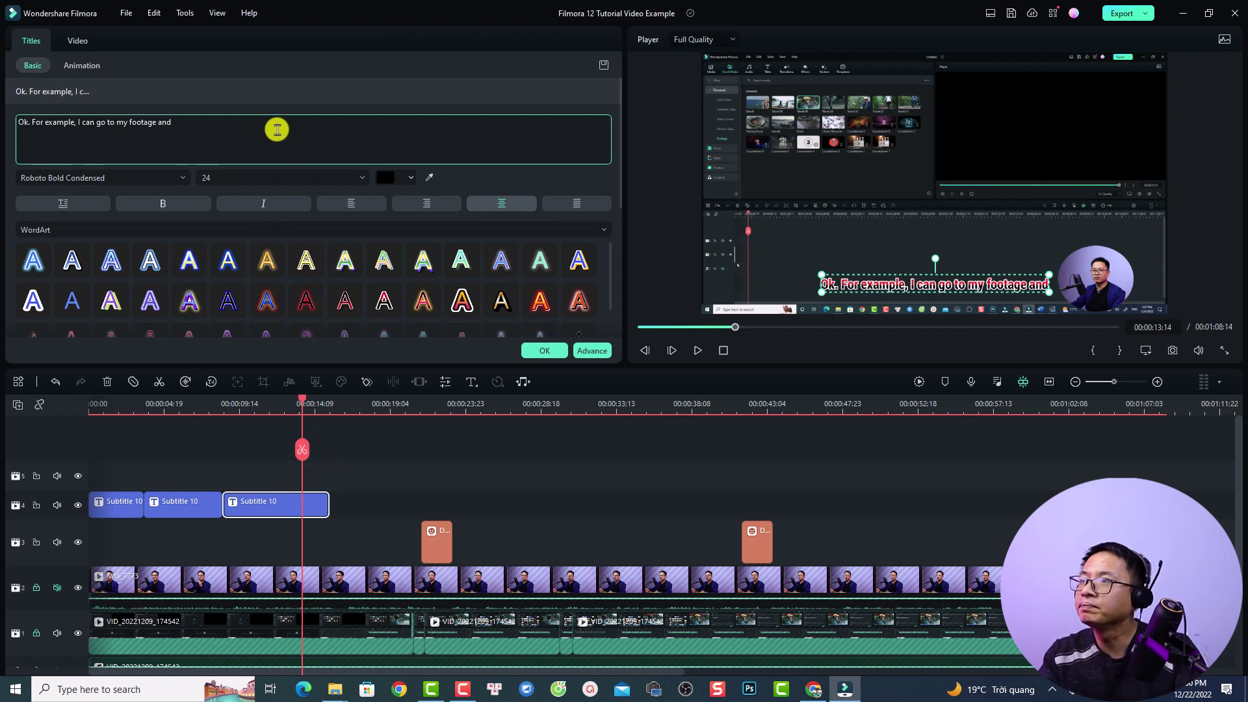
pyautogui.write('then')
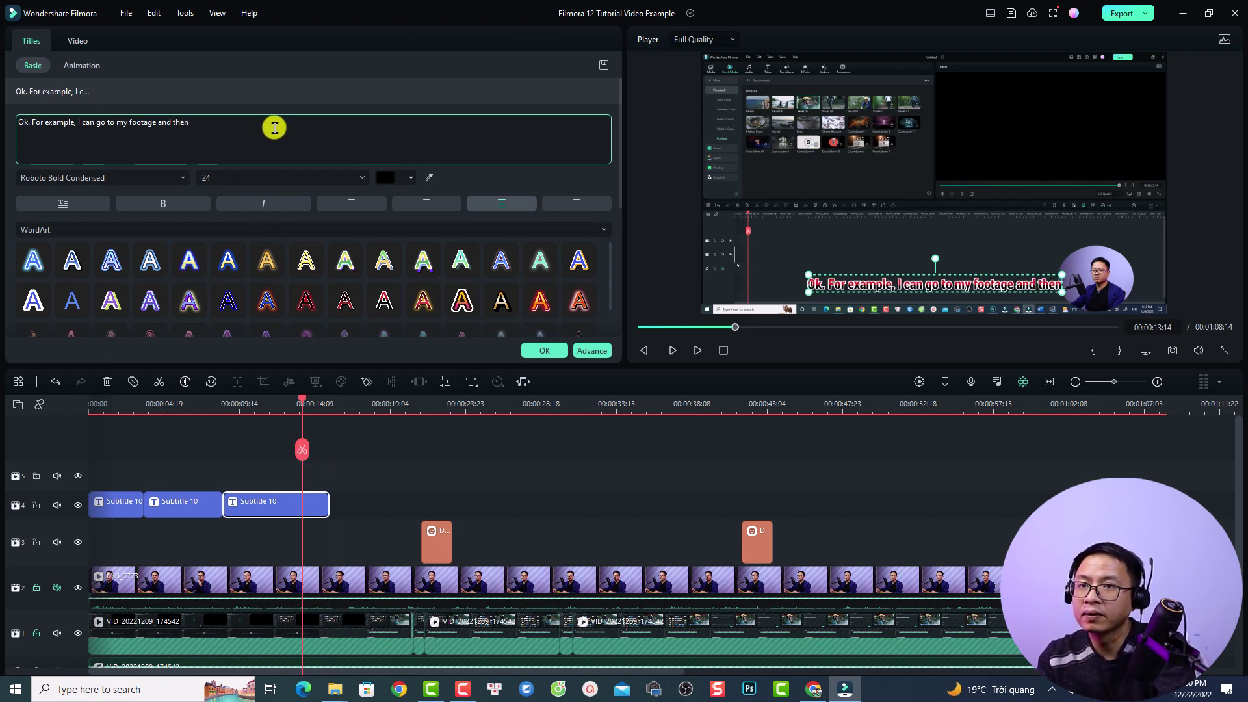
pyautogui.write(', I can ')
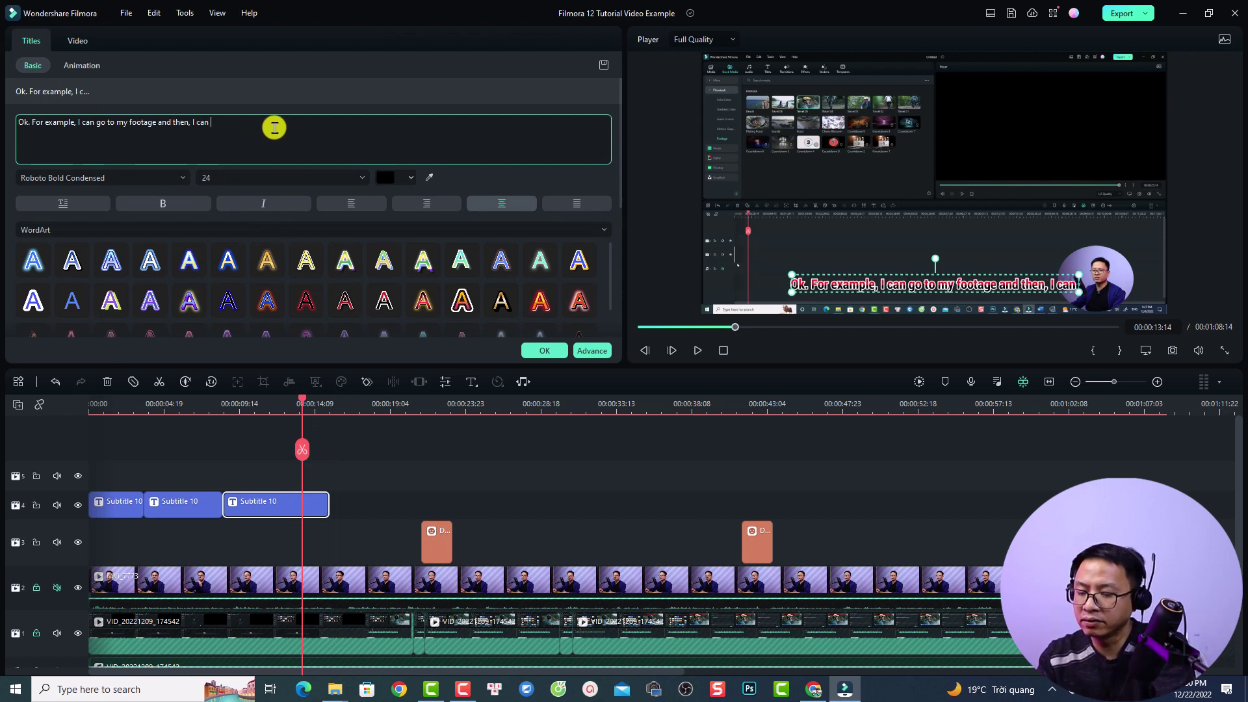
pyautogui.write('drag and drop t')
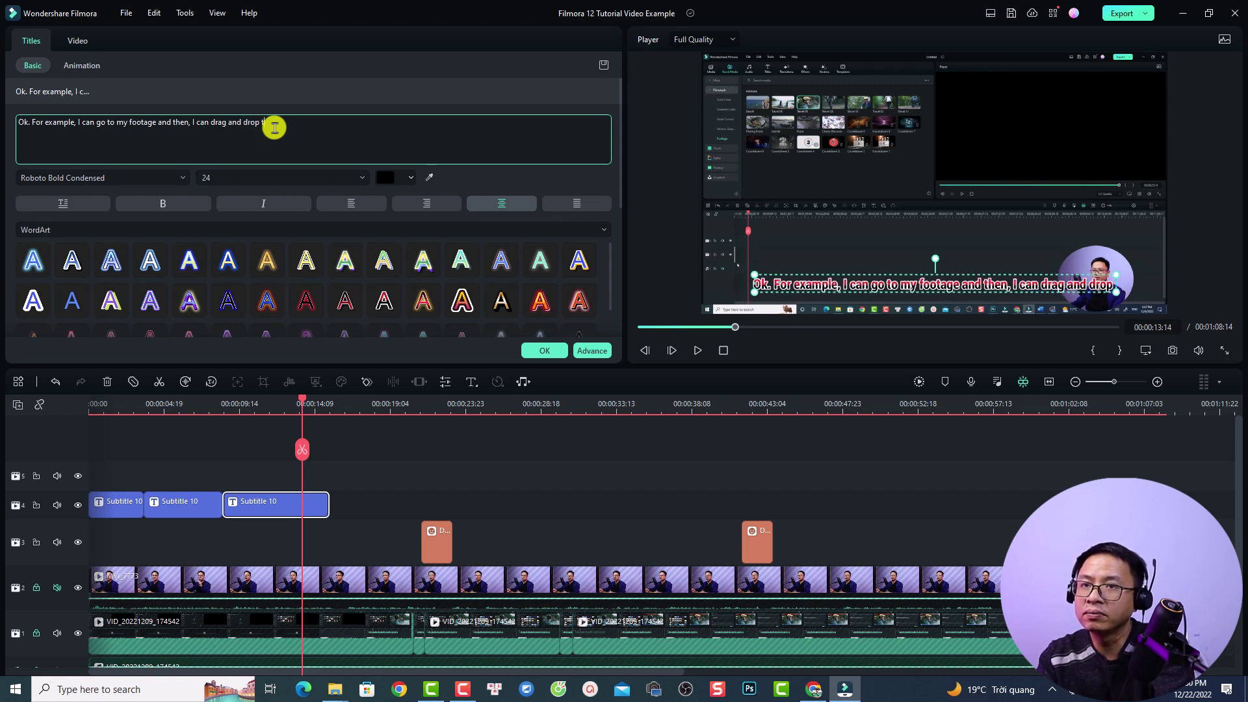
pyautogui.write('he video')
pyautogui.press('Return')
pyautogui.write('here')
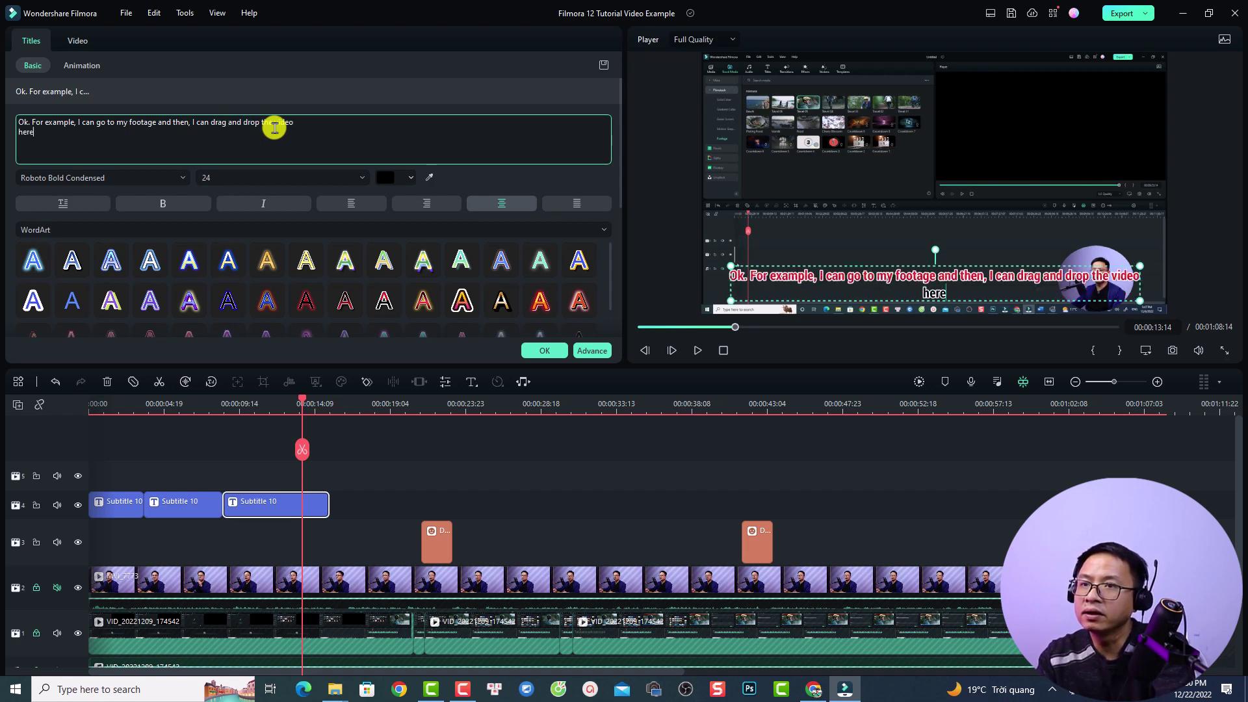
pyautogui.write(' on the timeline.')
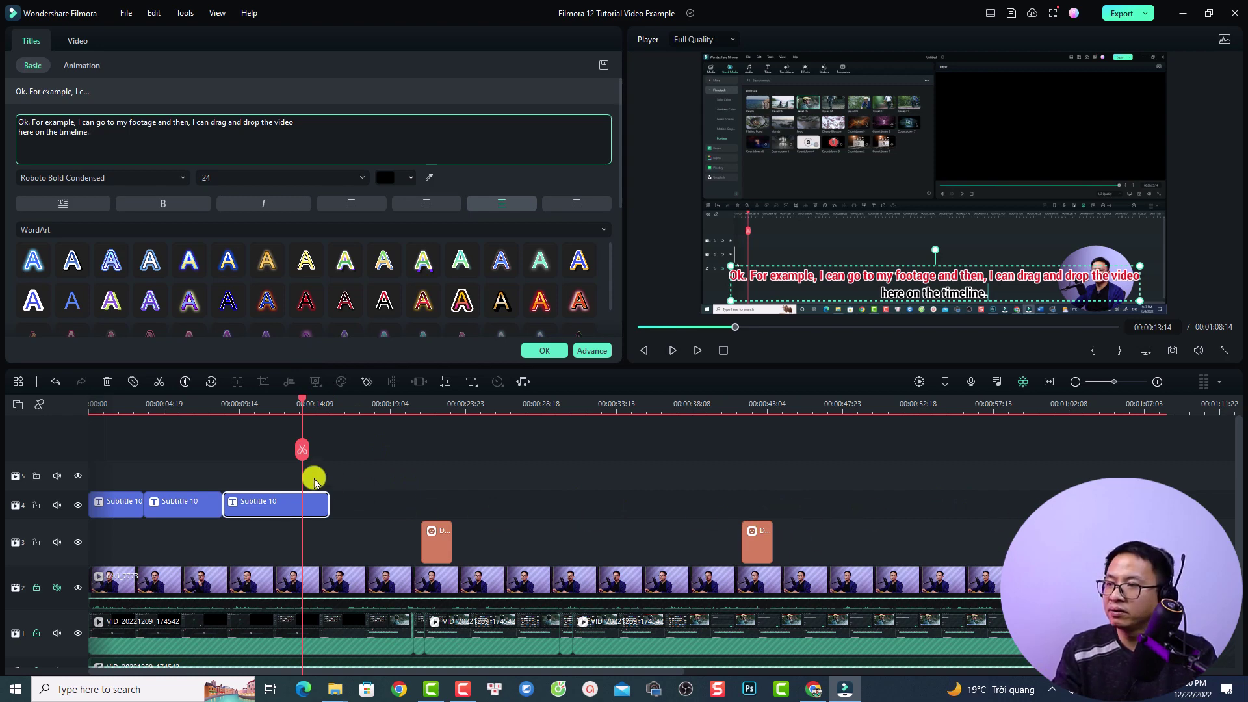
pyautogui.click(334, 538)
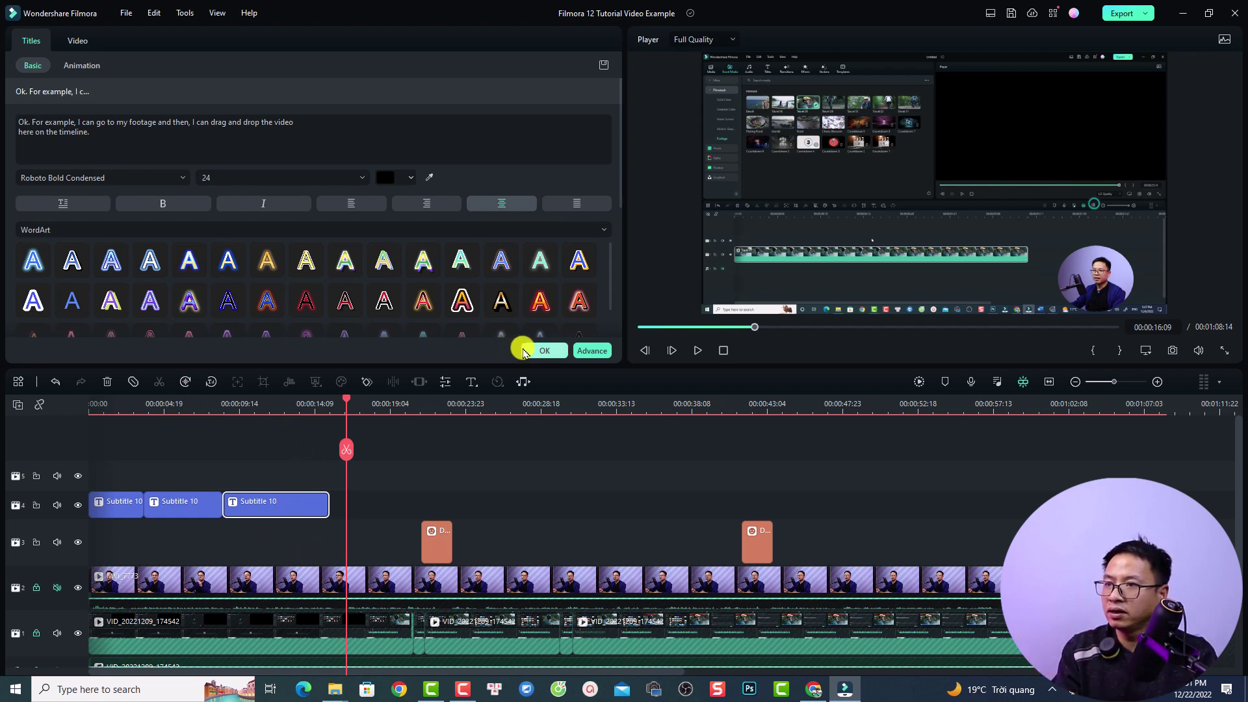
pyautogui.click(544, 351)
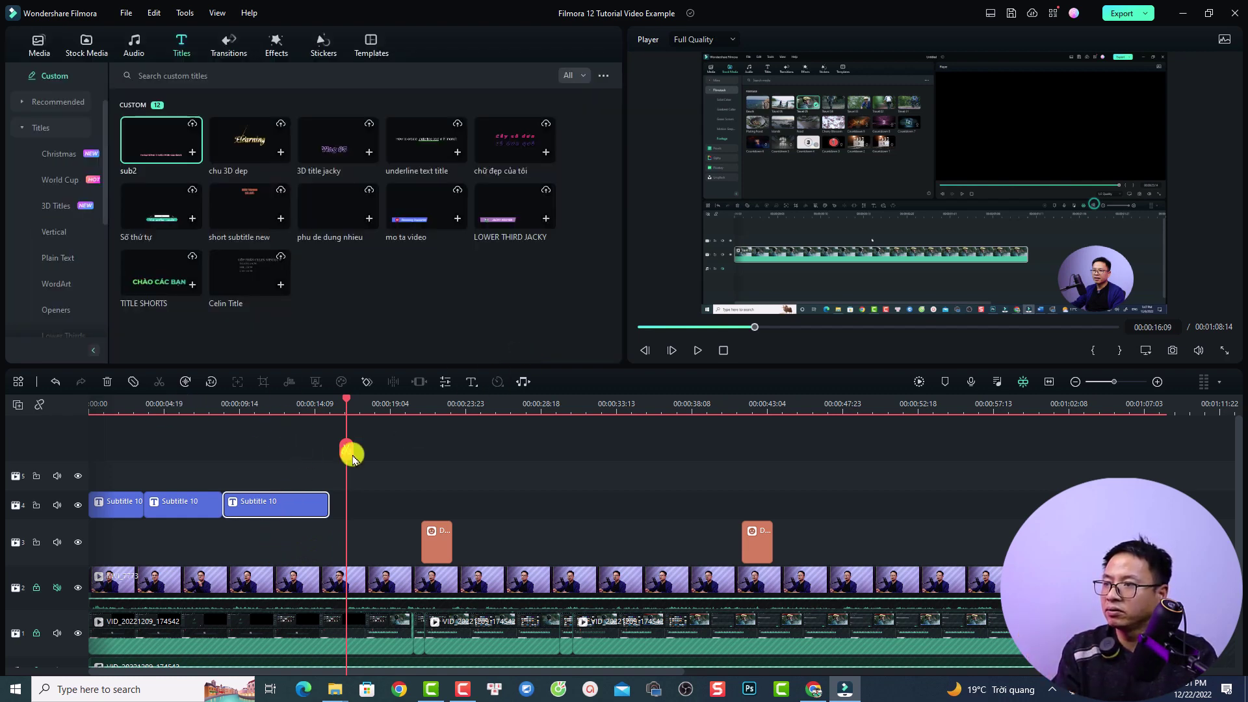
# Hide the track with the manual subtitles and move the playhead back to the start of the timeline
pyautogui.click(81, 506)
pyautogui.click(102, 404)
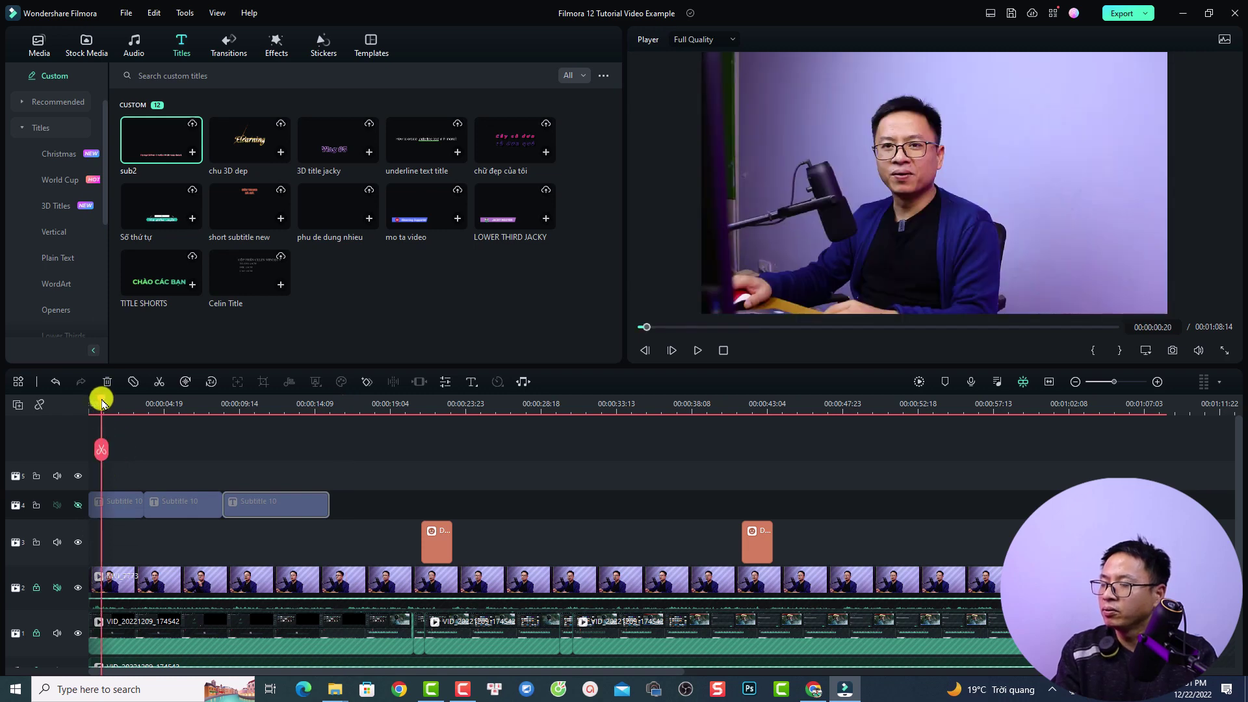
pyautogui.moveTo(101, 404); pyautogui.dragTo(78, 404)
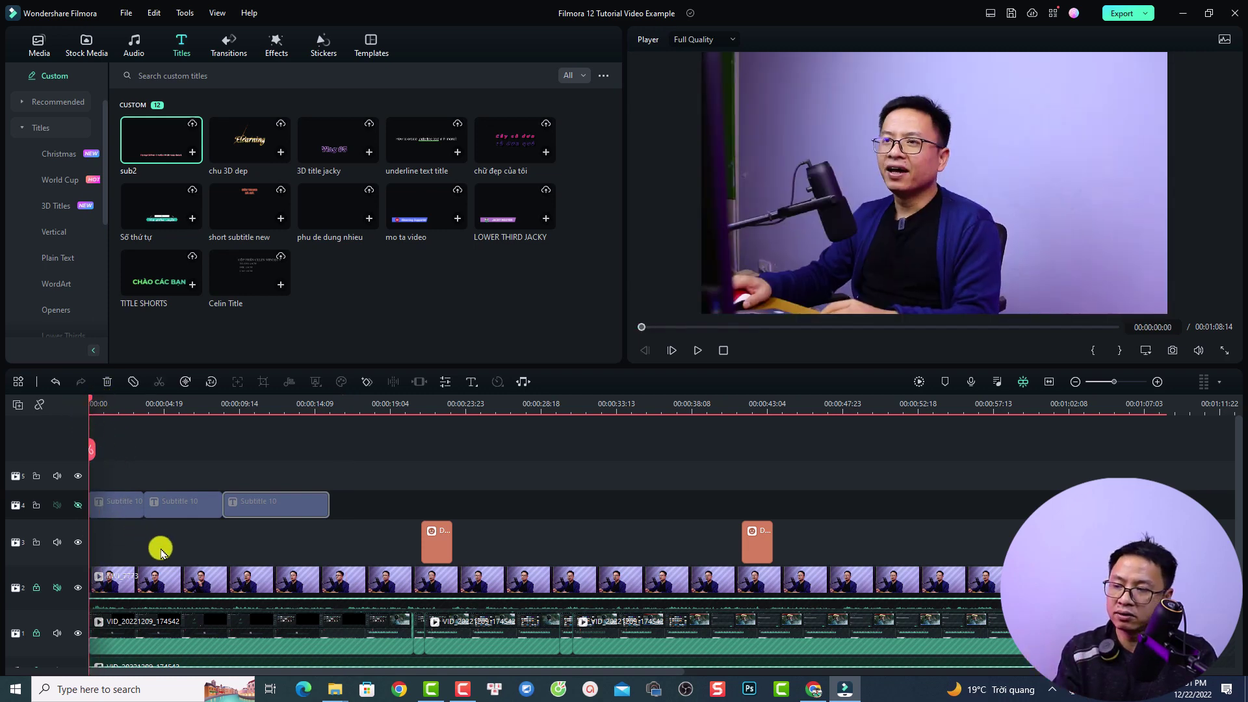
# Transcribe the VID_20221209_174542 audio clip with Speech-to-Text in English (US), using clip selection and automatic matching to the timeline
pyautogui.scroll(-3, 162, 552)
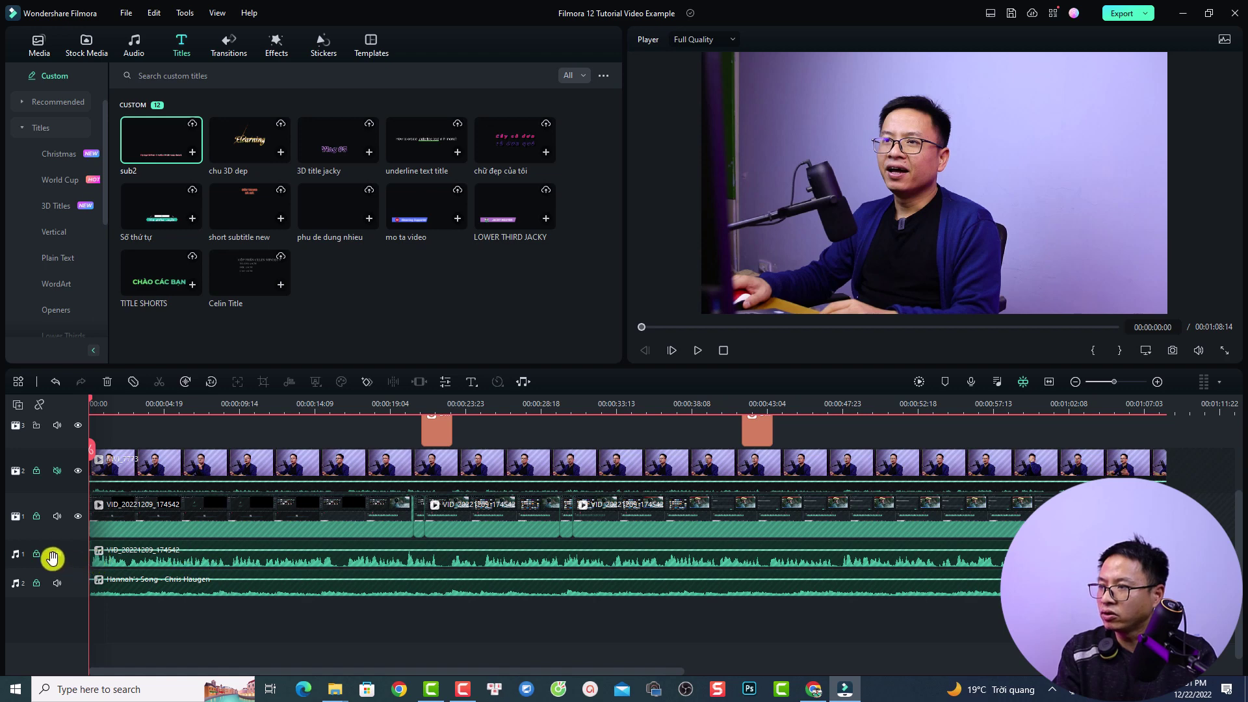
pyautogui.click(145, 560)
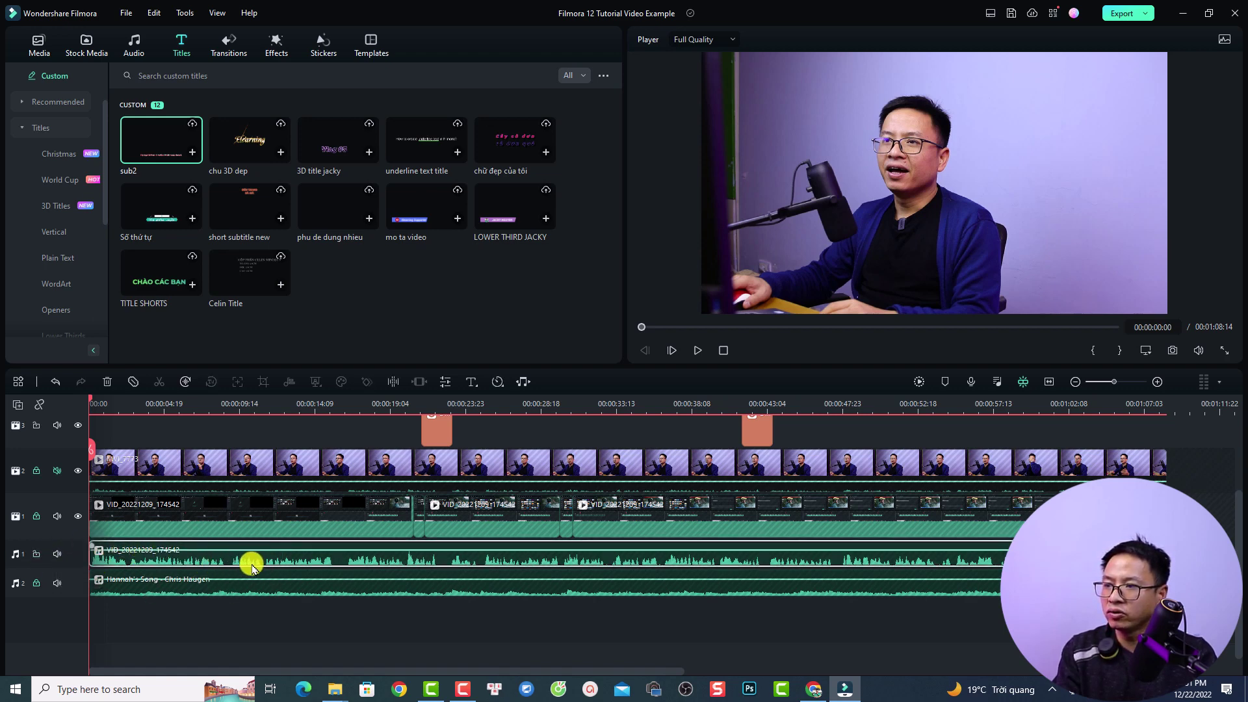
pyautogui.click(186, 382)
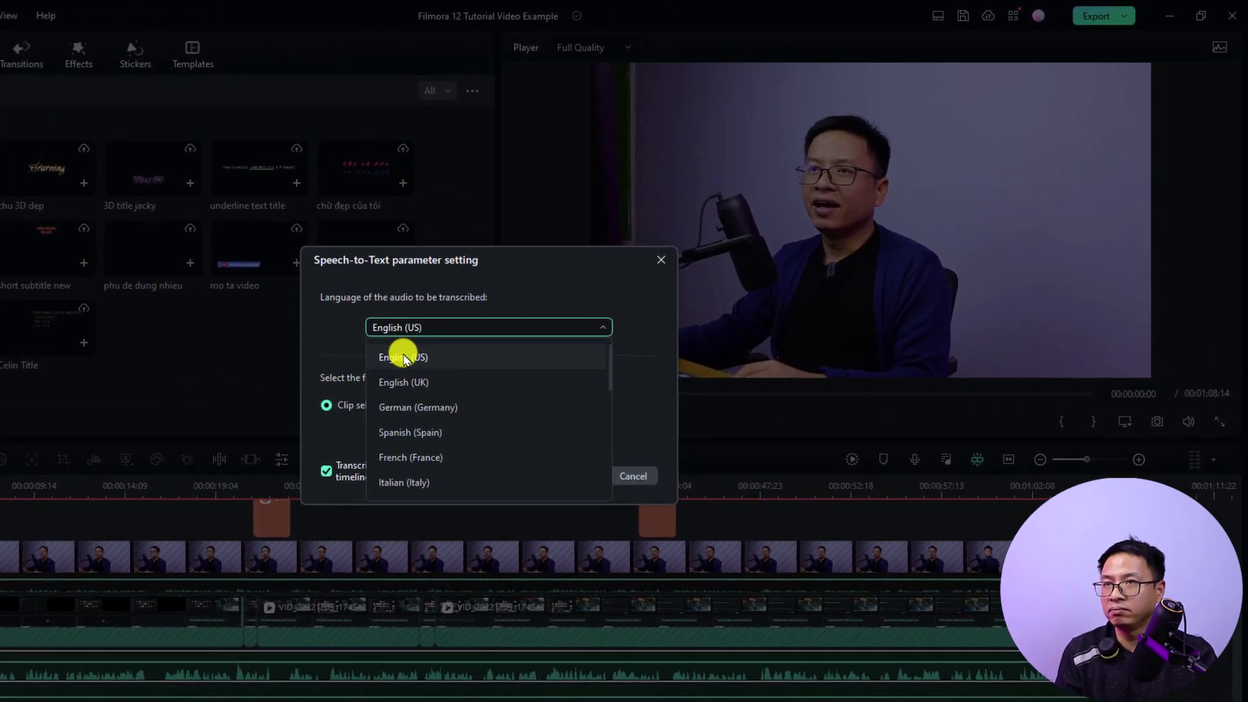
pyautogui.click(404, 357)
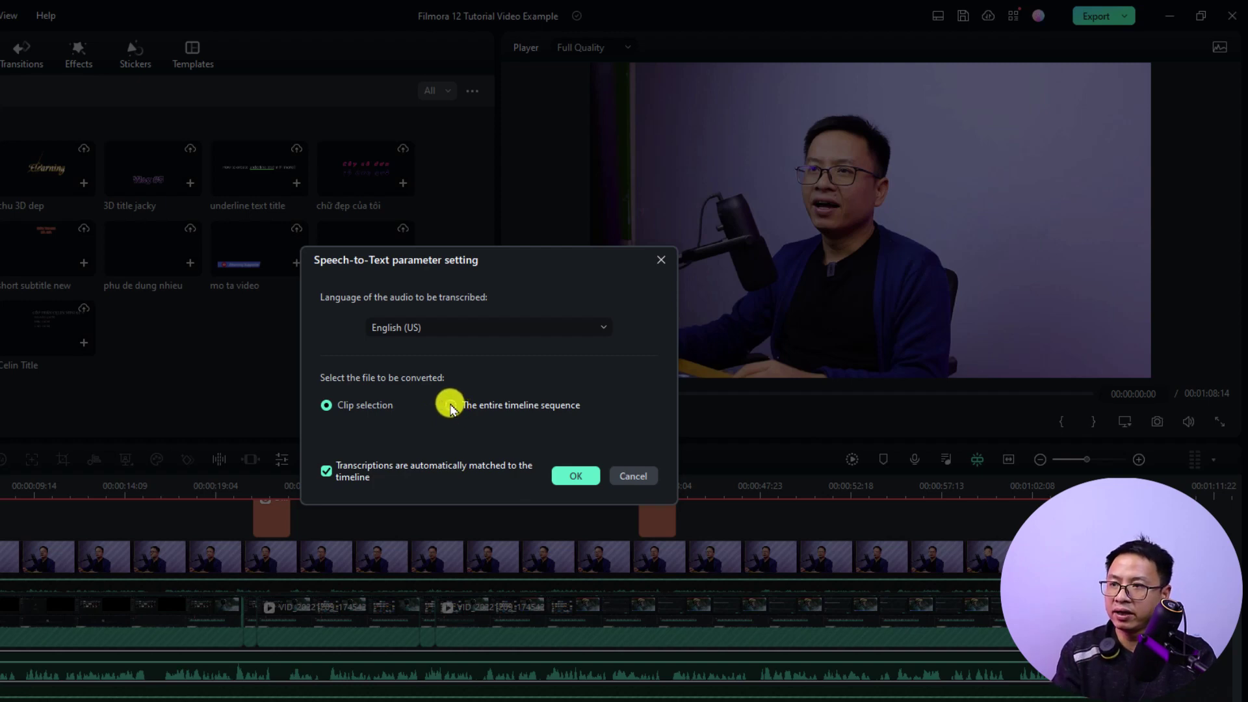
pyautogui.click(576, 476)
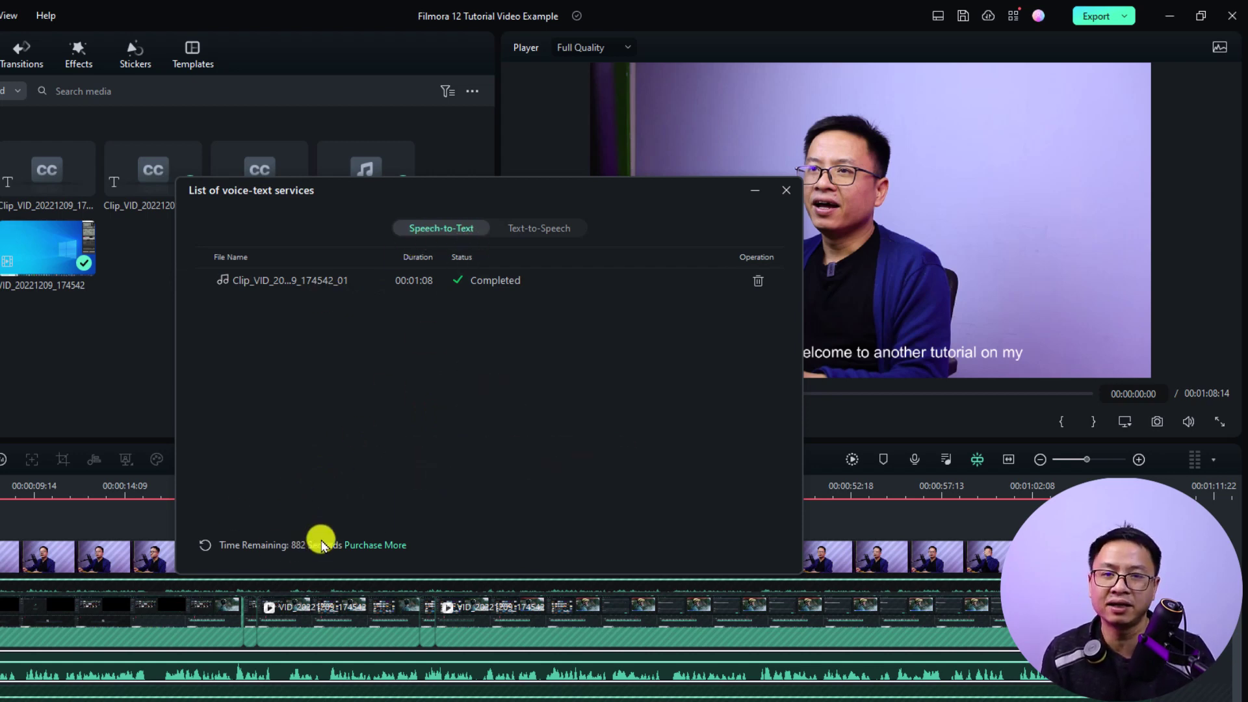
pyautogui.click(787, 191)
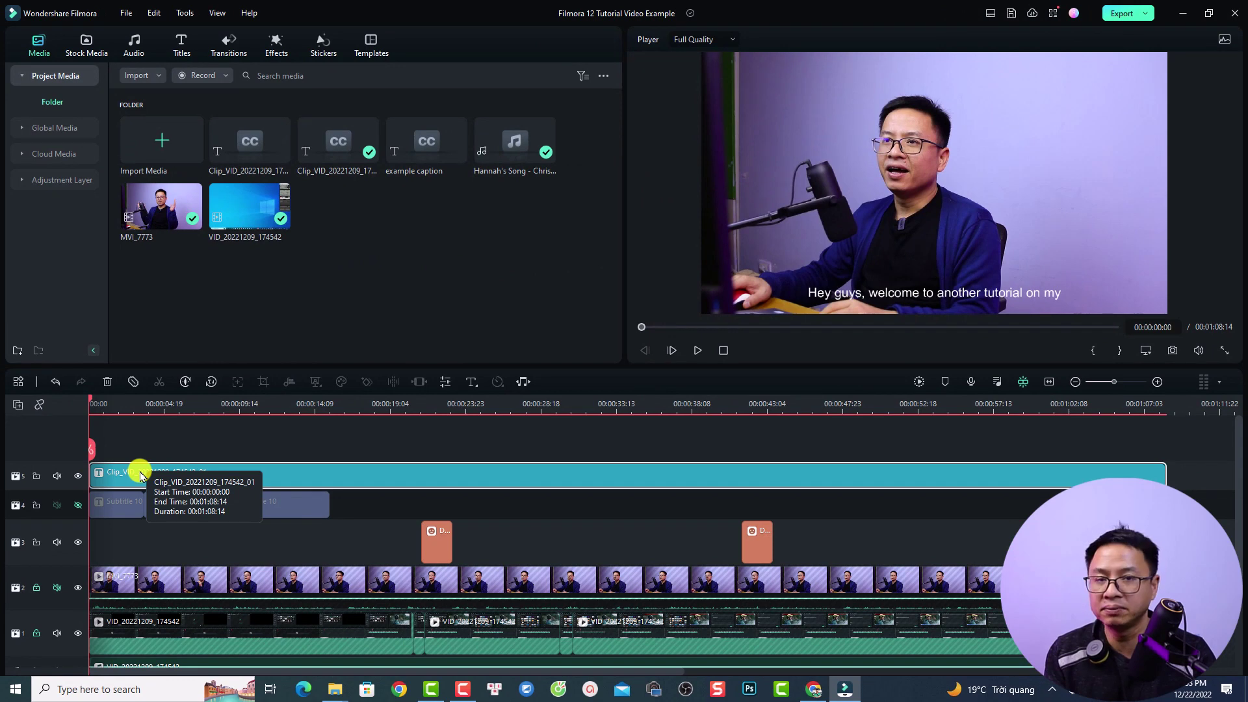
# Play the generated subtitles from the start to about 00:00:10:23 and open the subtitle clip for advanced editing
pyautogui.press('space')
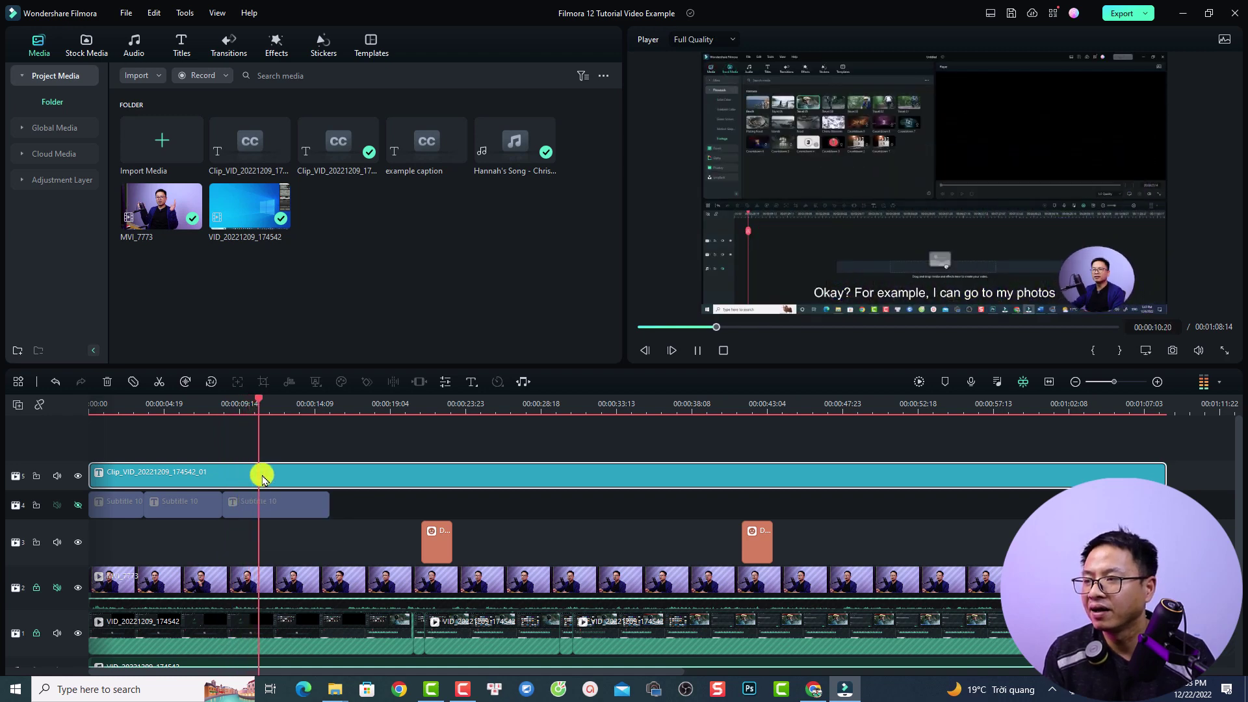
pyautogui.press('space')
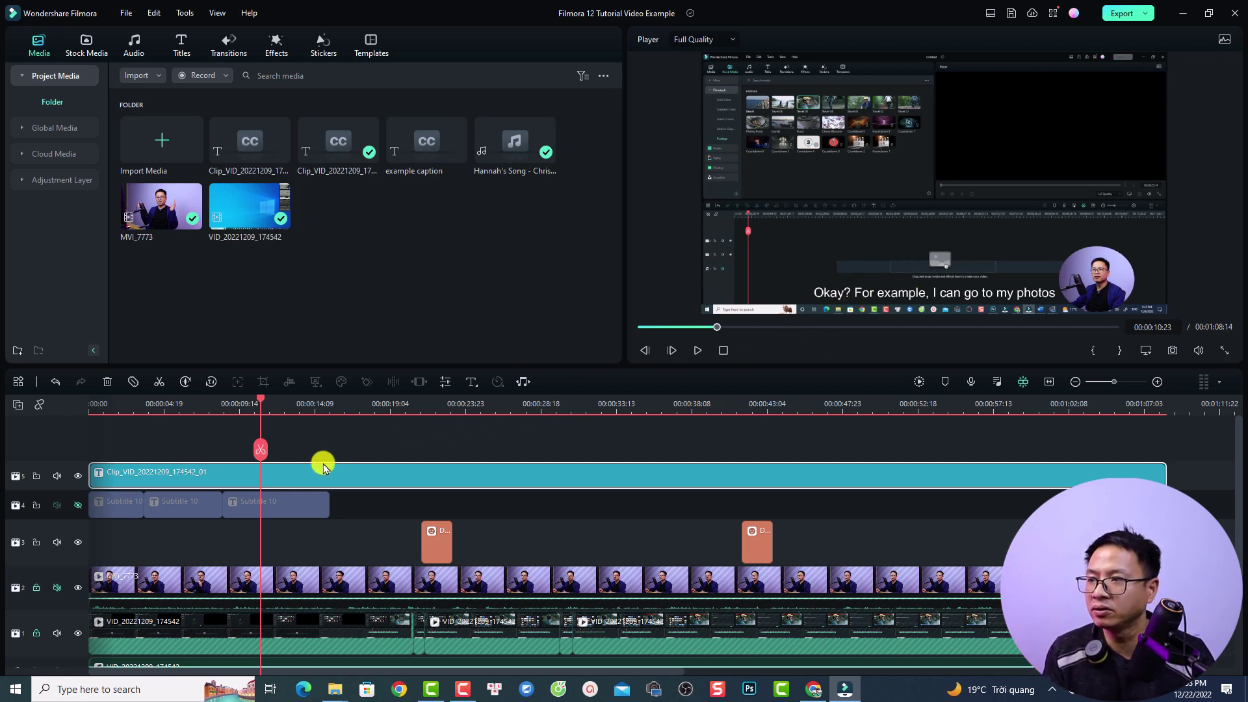
pyautogui.rightClick(292, 479)
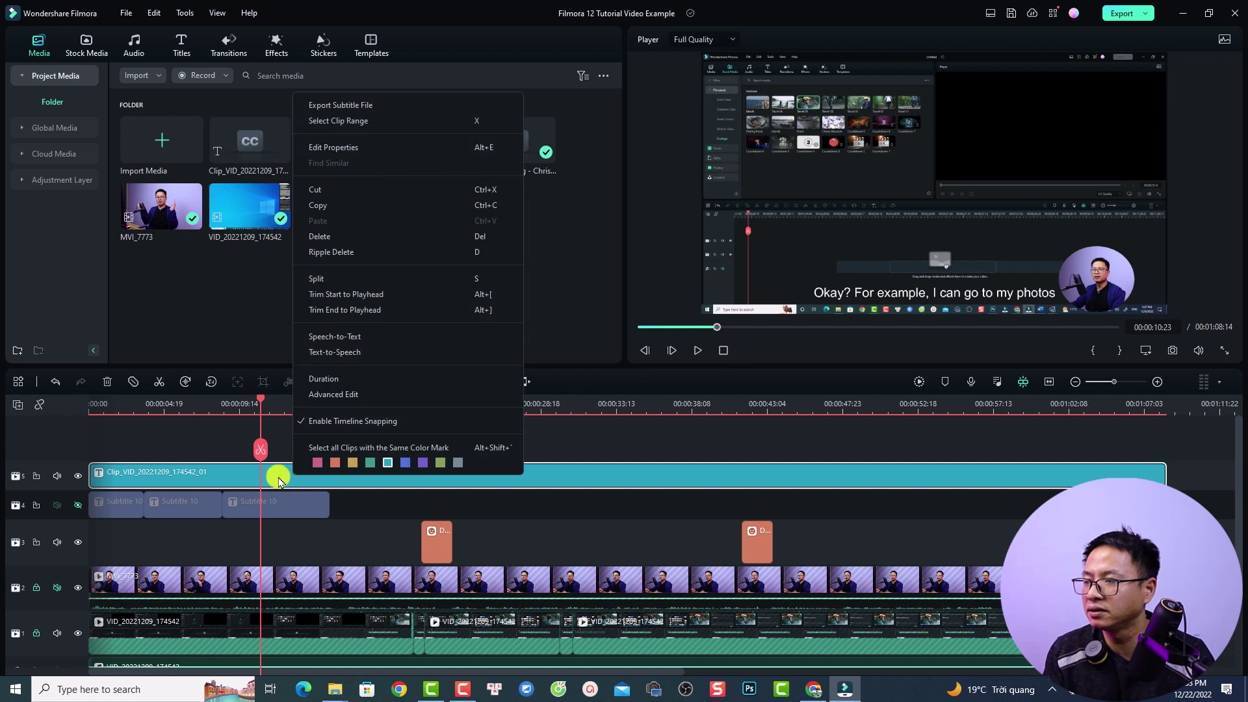
pyautogui.click(350, 395)
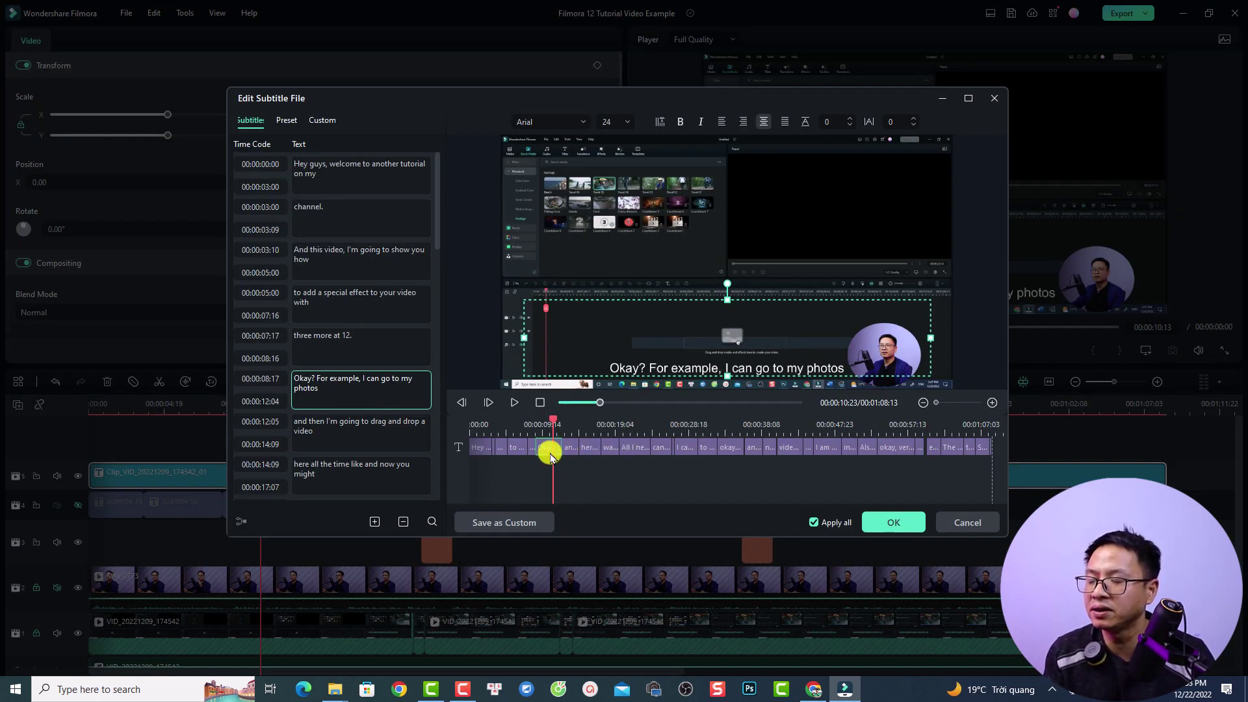
# Complete the first subtitle entry as "Hey guys, welcome to another tutorial on my channel."
pyautogui.click(518, 446)
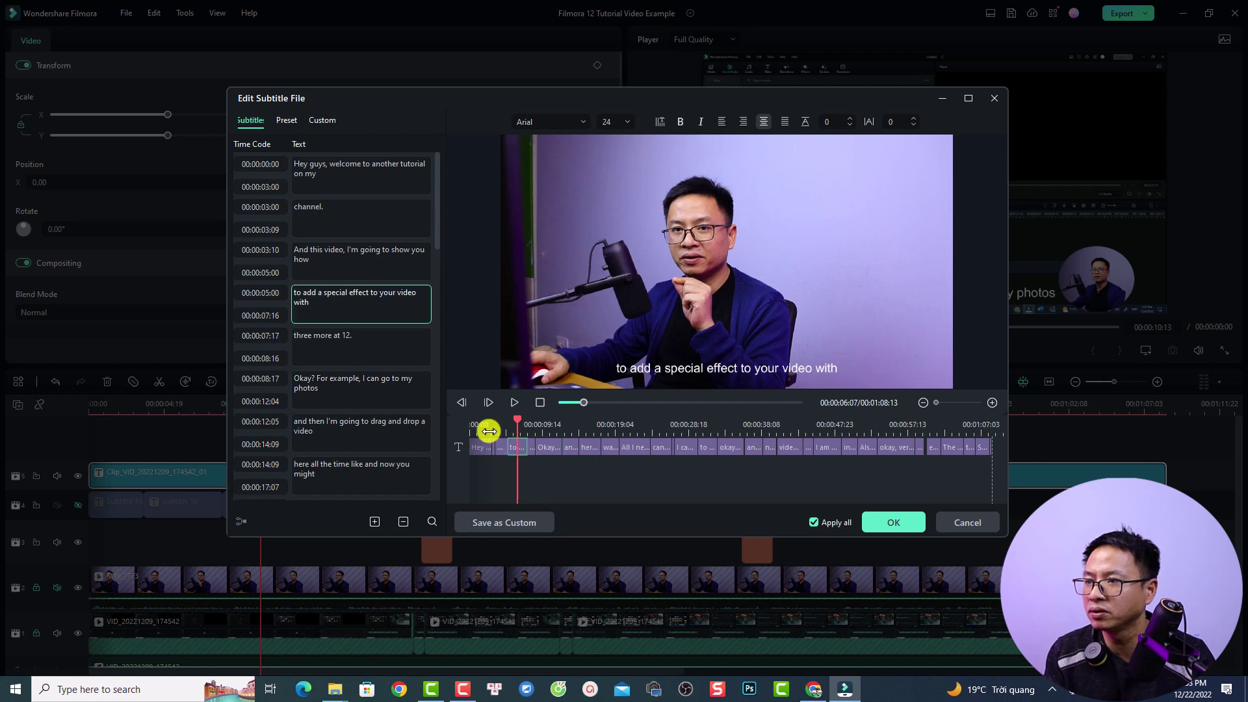
pyautogui.click(485, 429)
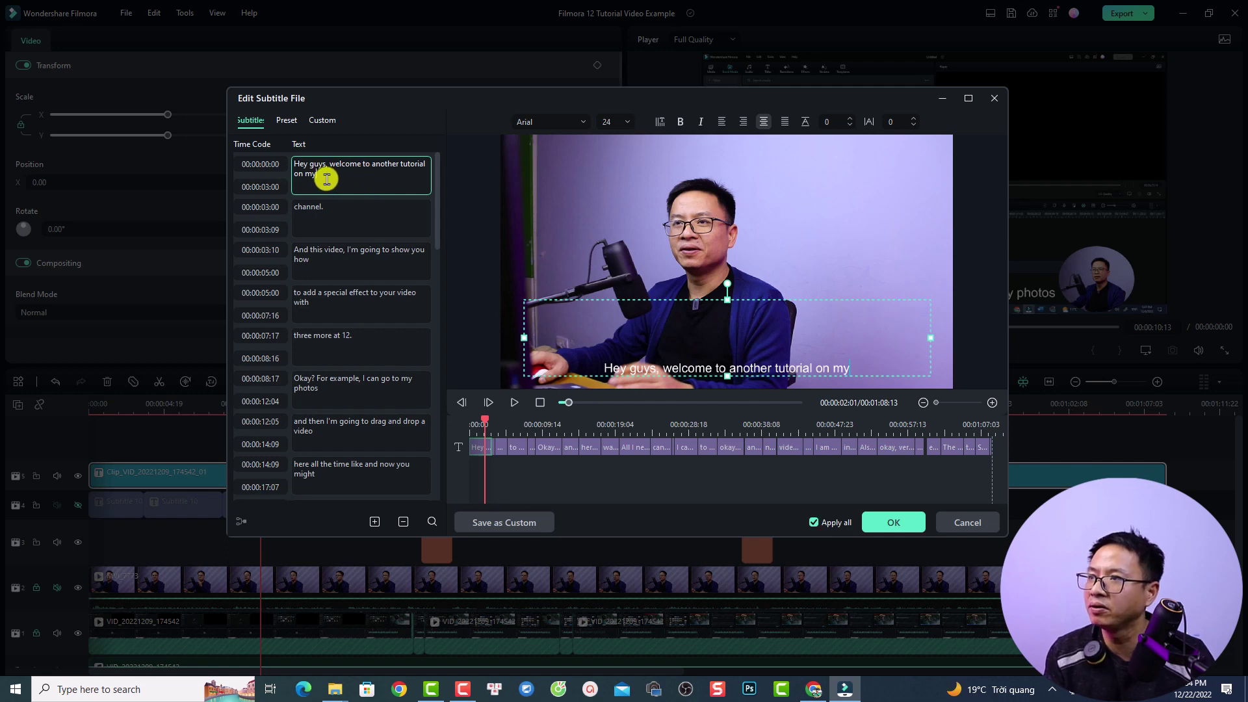
pyautogui.write('chane')
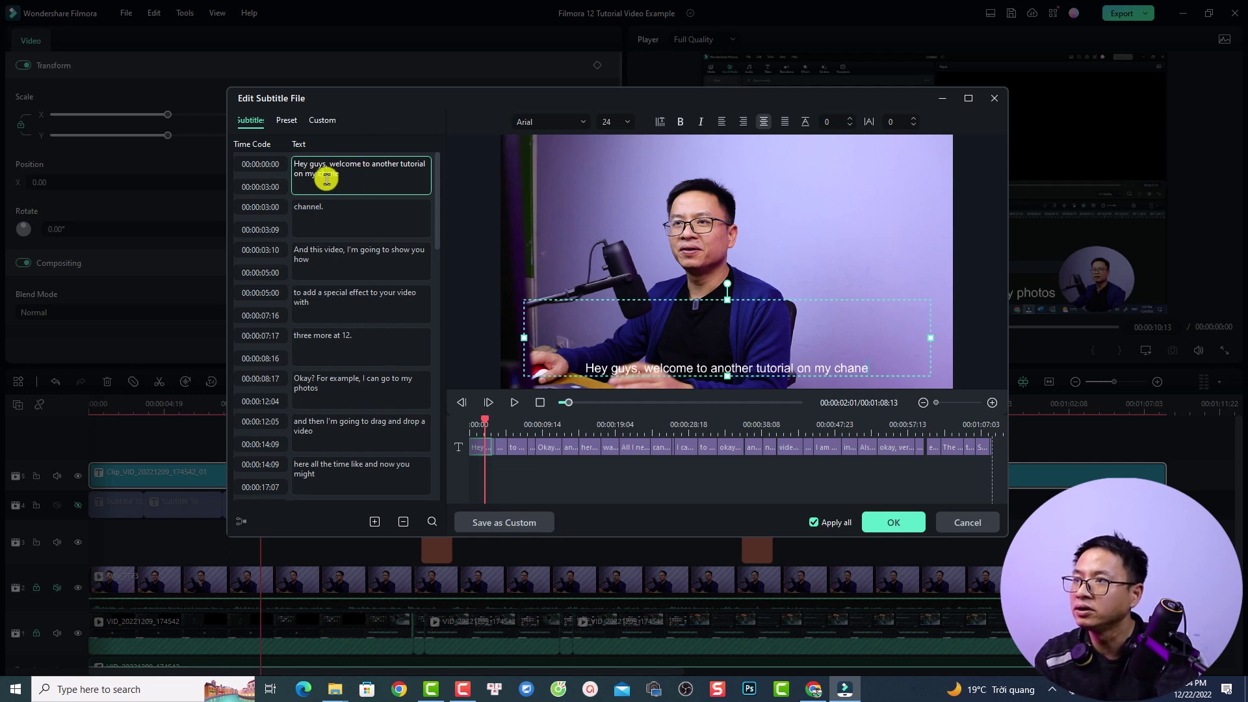
pyautogui.press('BackSpace')
pyautogui.write('nel')
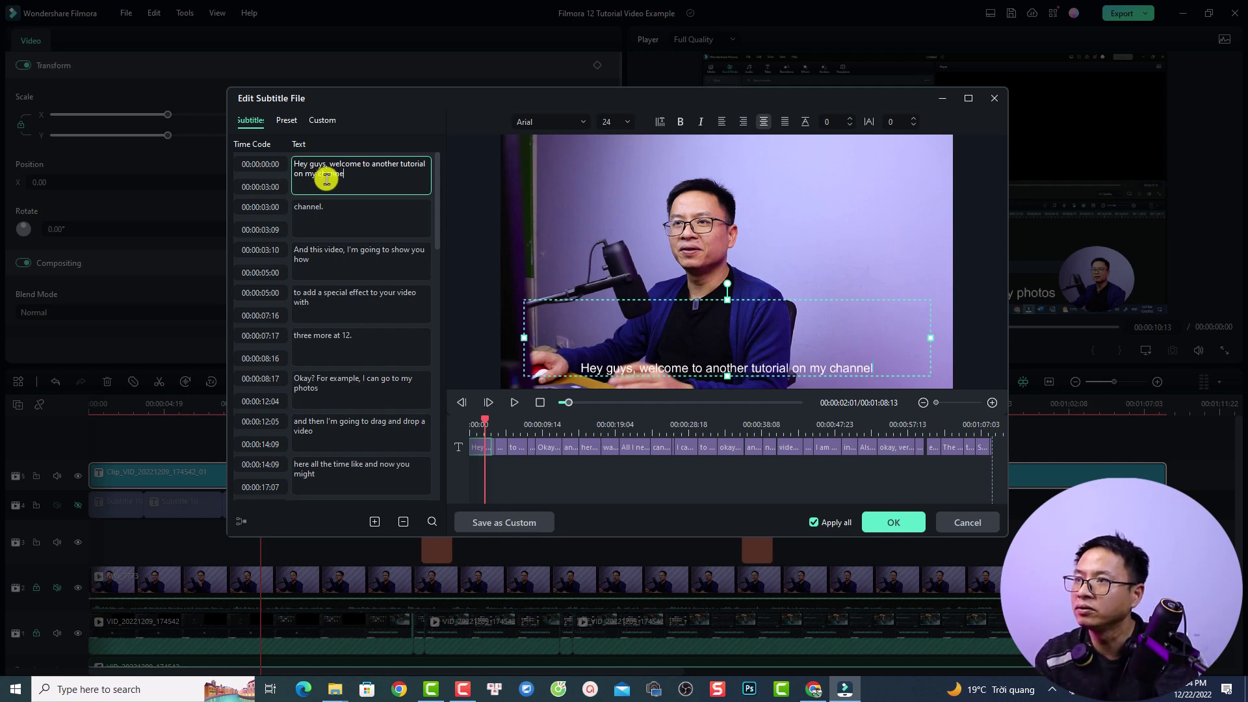
pyautogui.write('.')
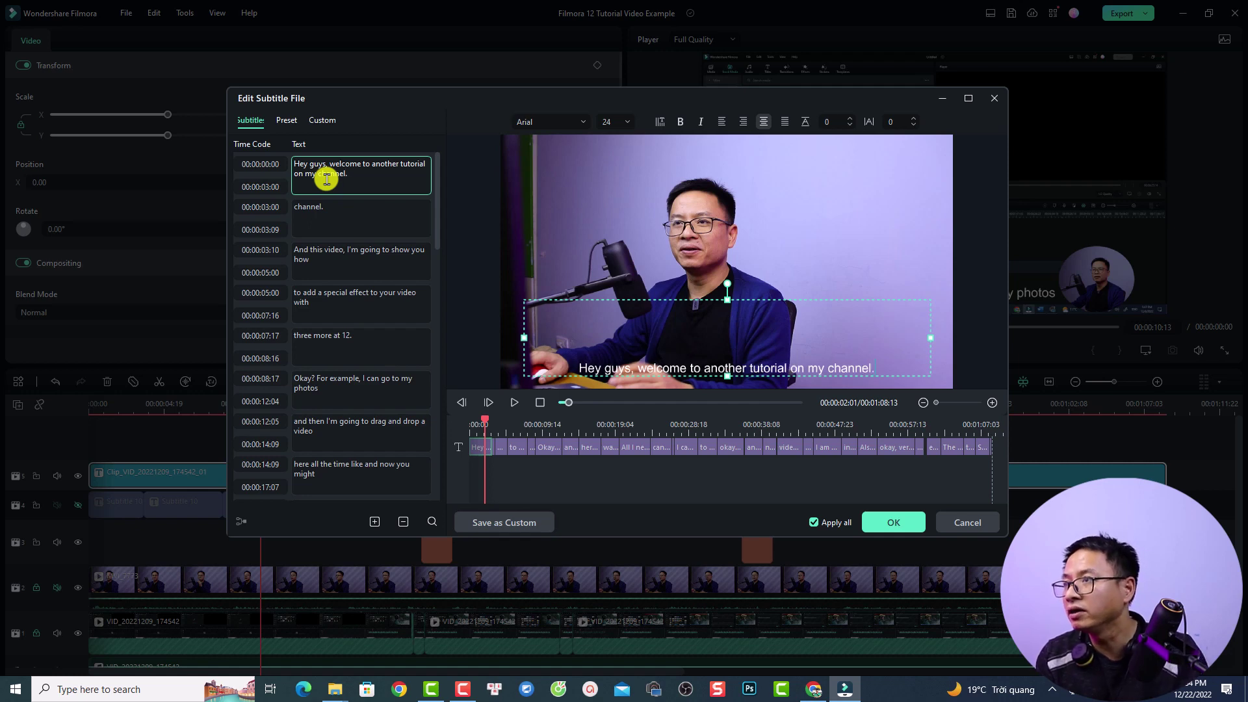
# Delete the separate "channel." entry and extend the first subtitle to end at 00:00:03:10
pyautogui.click(331, 216)
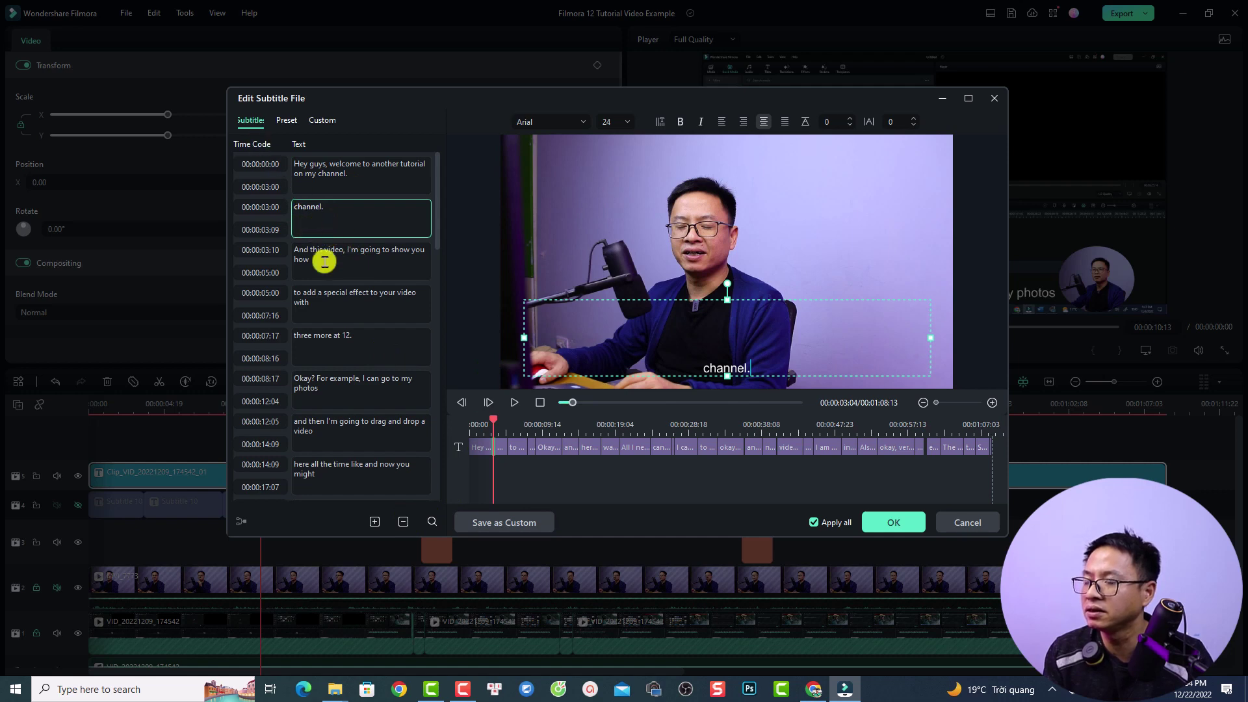
pyautogui.click(403, 522)
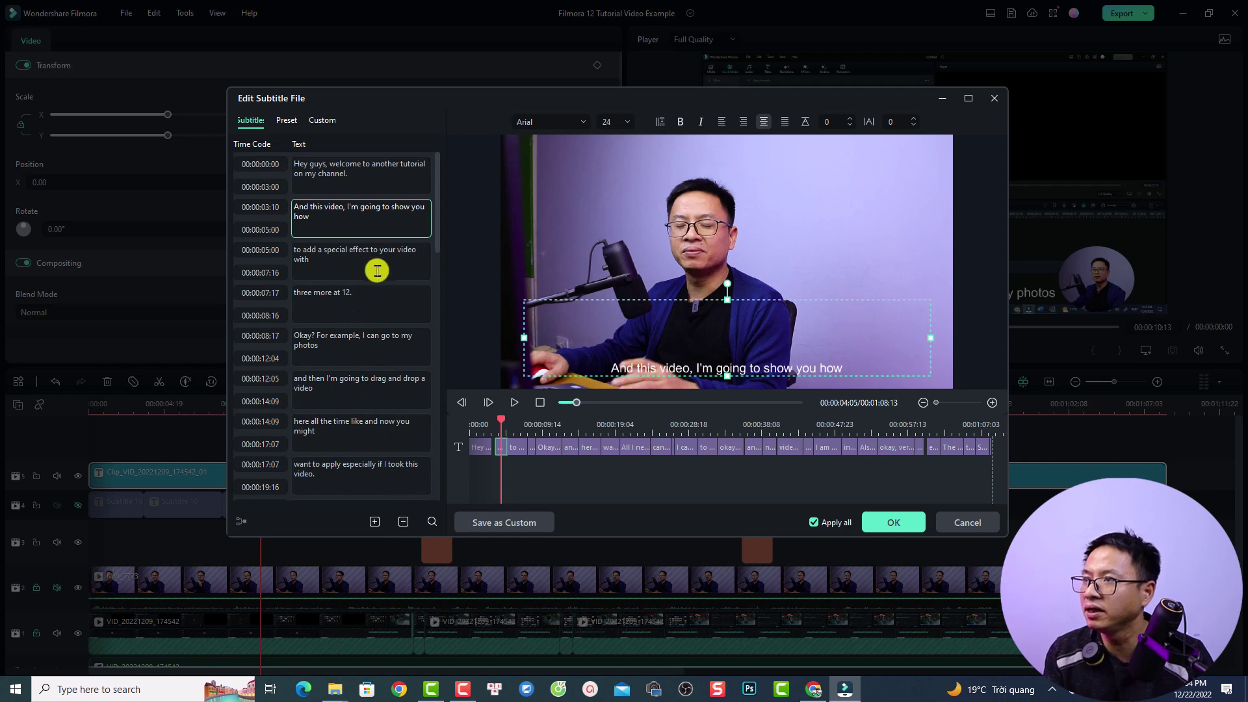
pyautogui.click(480, 447)
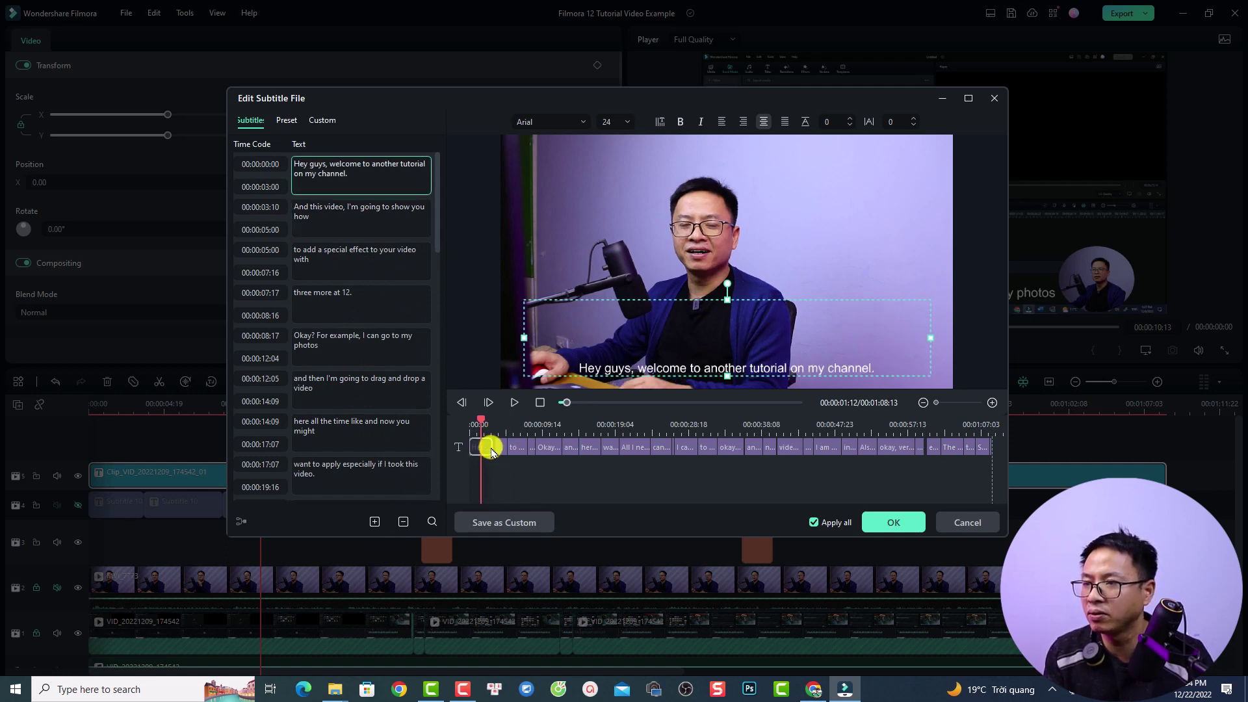
pyautogui.moveTo(491, 453); pyautogui.dragTo(473, 420)
# Play the opening subtitles against the speech and correct the entry "three more at 12." to "Filmora 12."
pyautogui.press('space')
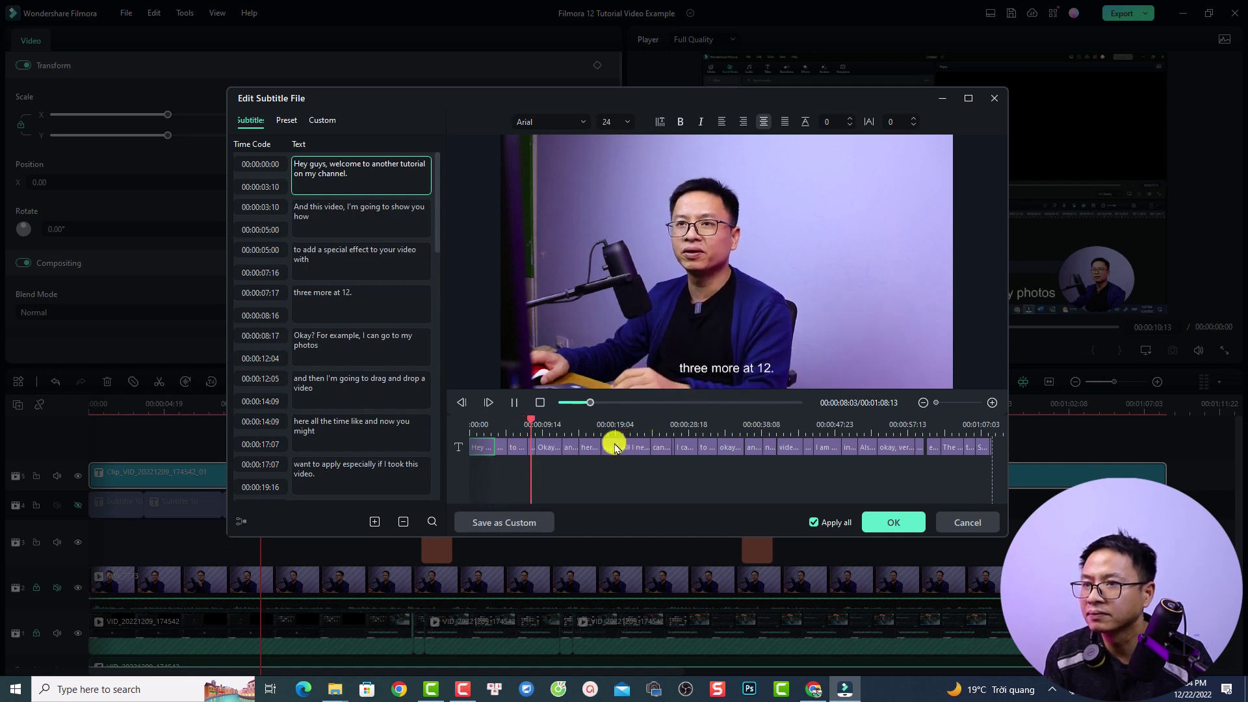
pyautogui.press('space')
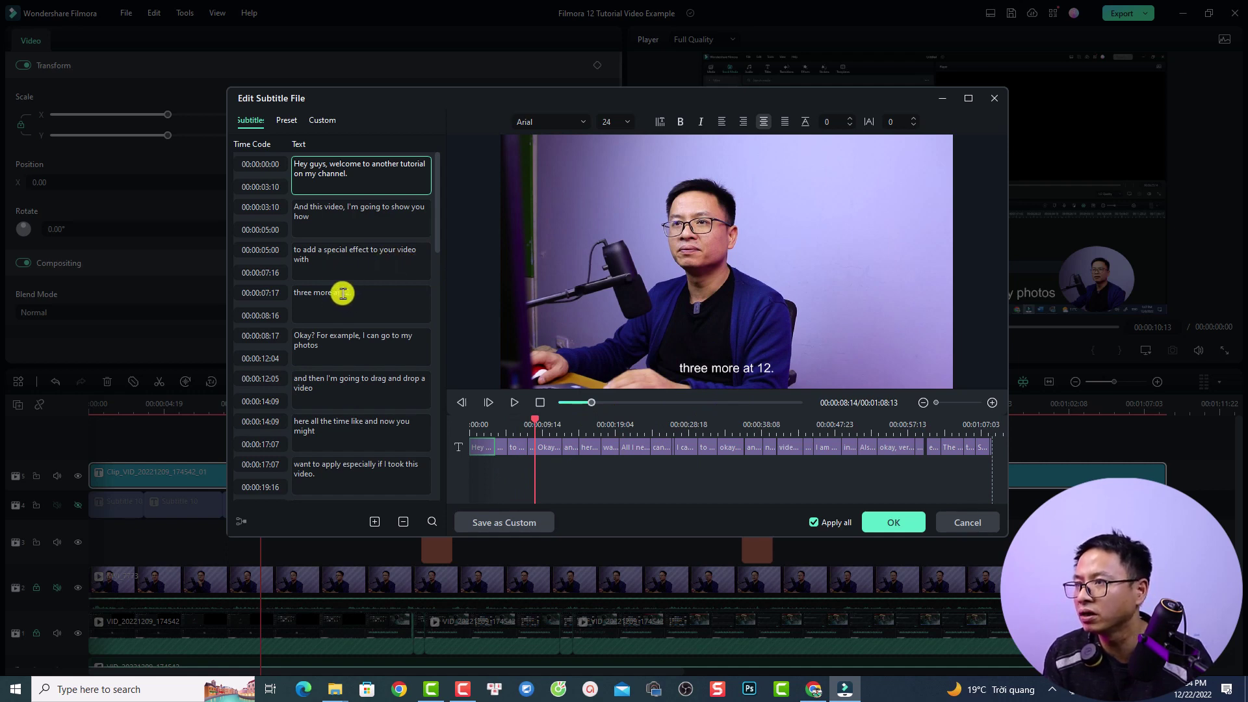
pyautogui.moveTo(341, 291); pyautogui.dragTo(271, 293)
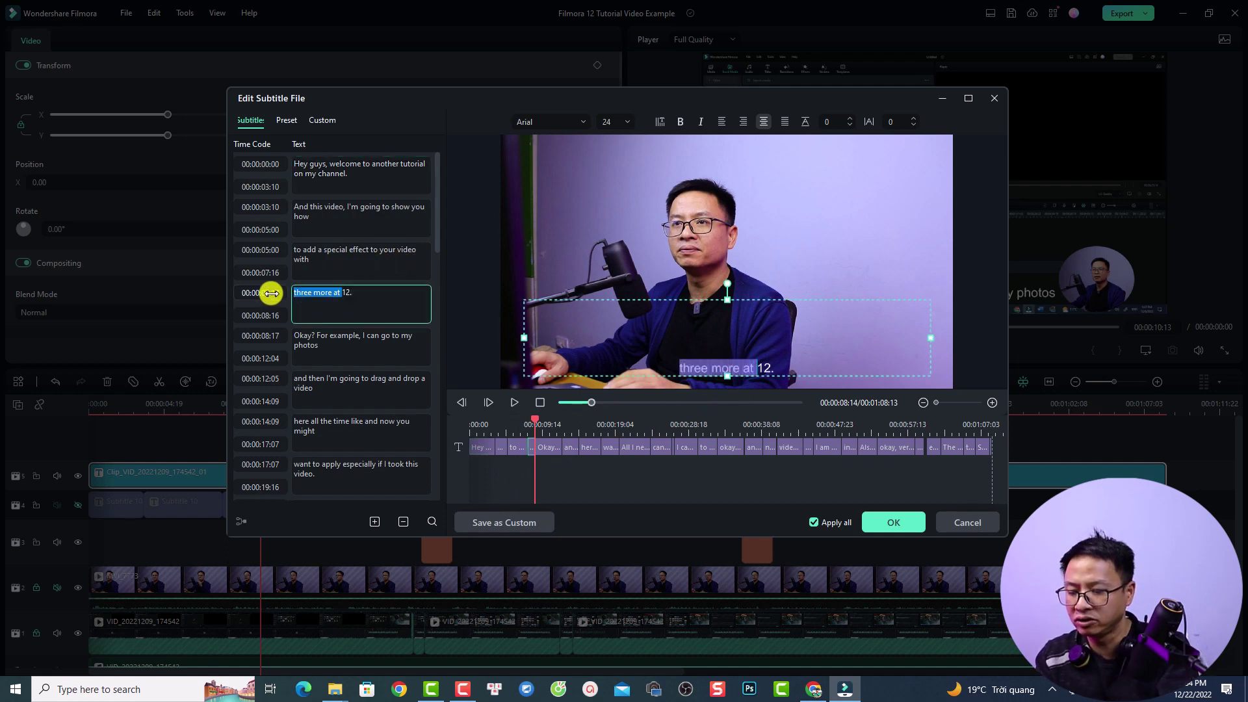
pyautogui.write('Filmora 1')
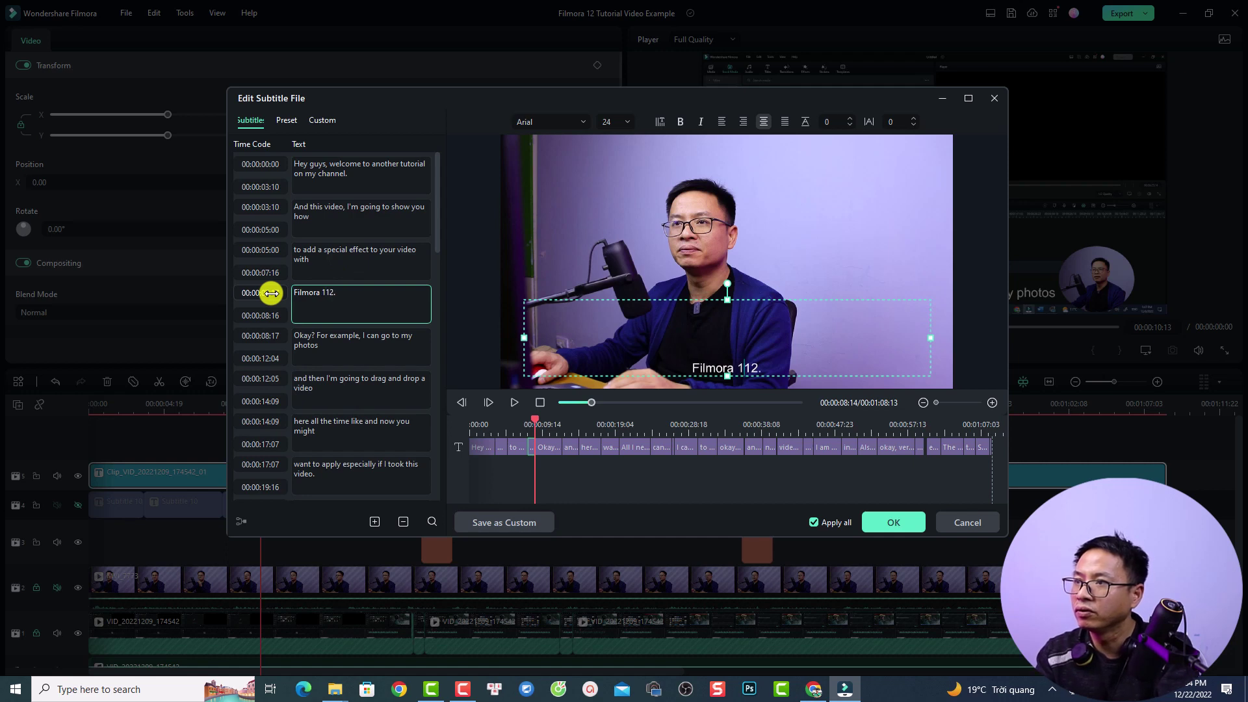
pyautogui.press('BackSpace')
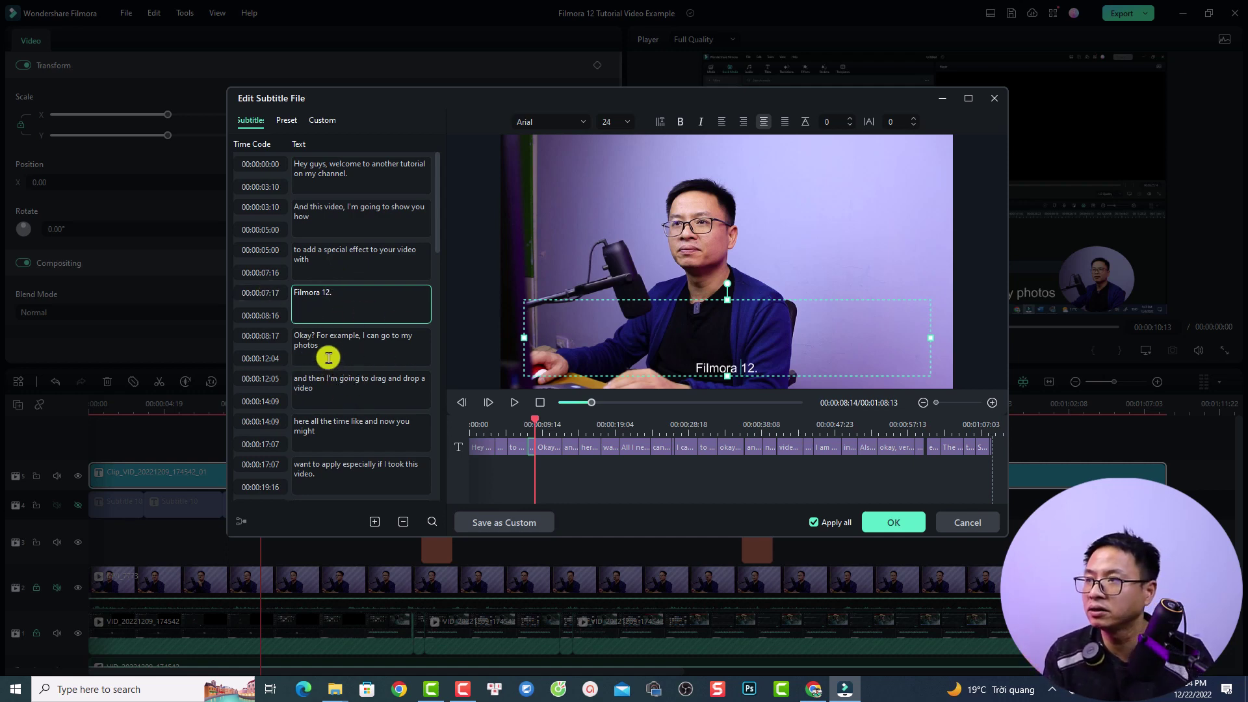
# Review the preset text styles, the custom animation, fill and outline settings, and the available fonts for the subtitles
pyautogui.click(287, 121)
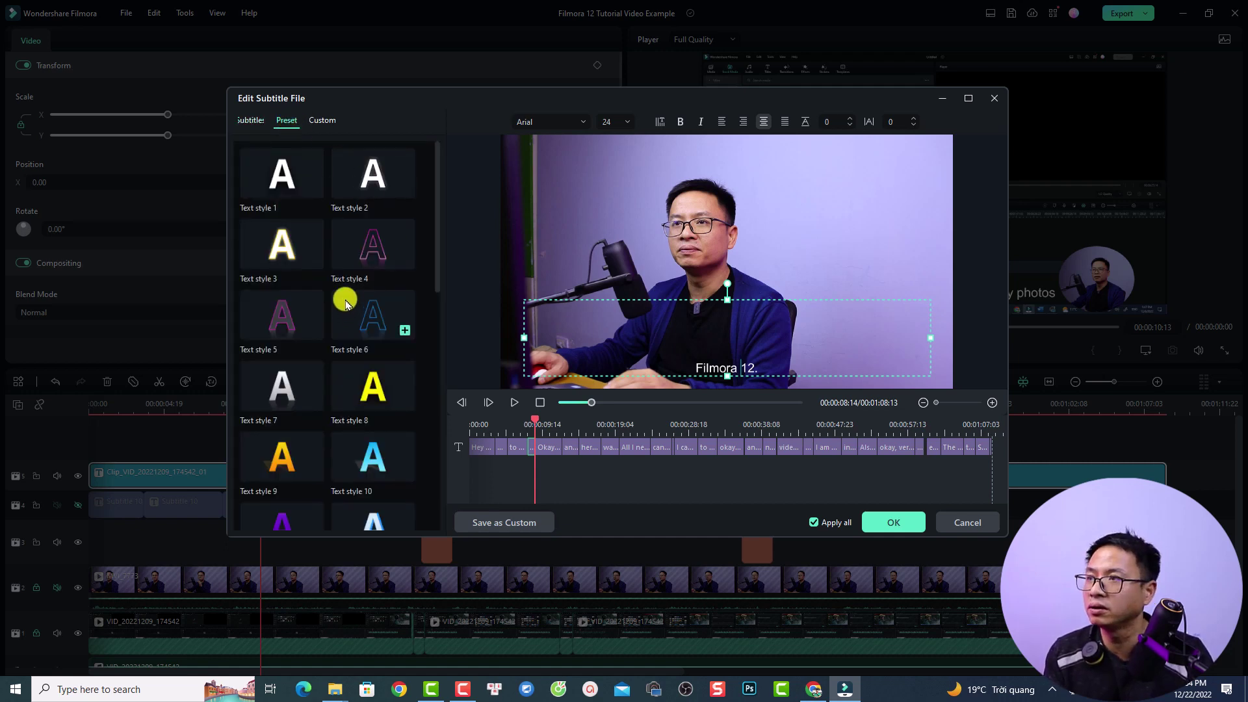
pyautogui.click(320, 122)
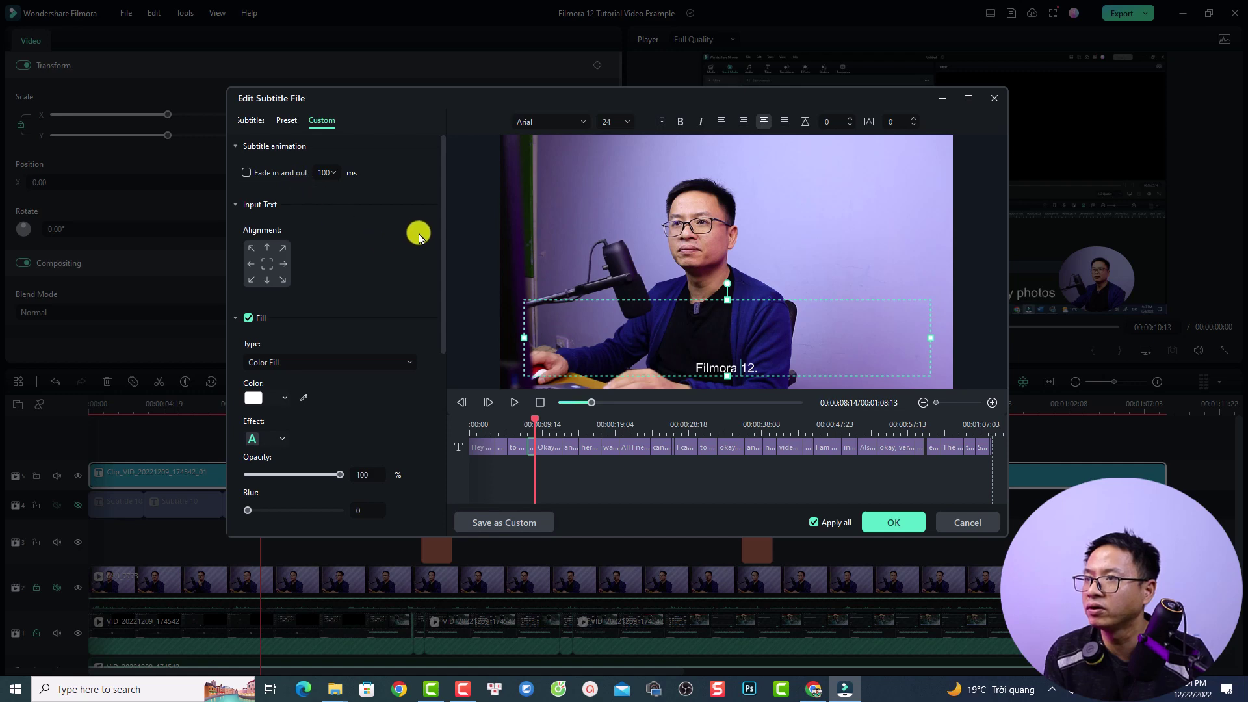
pyautogui.moveTo(440, 256); pyautogui.dragTo(437, 339)
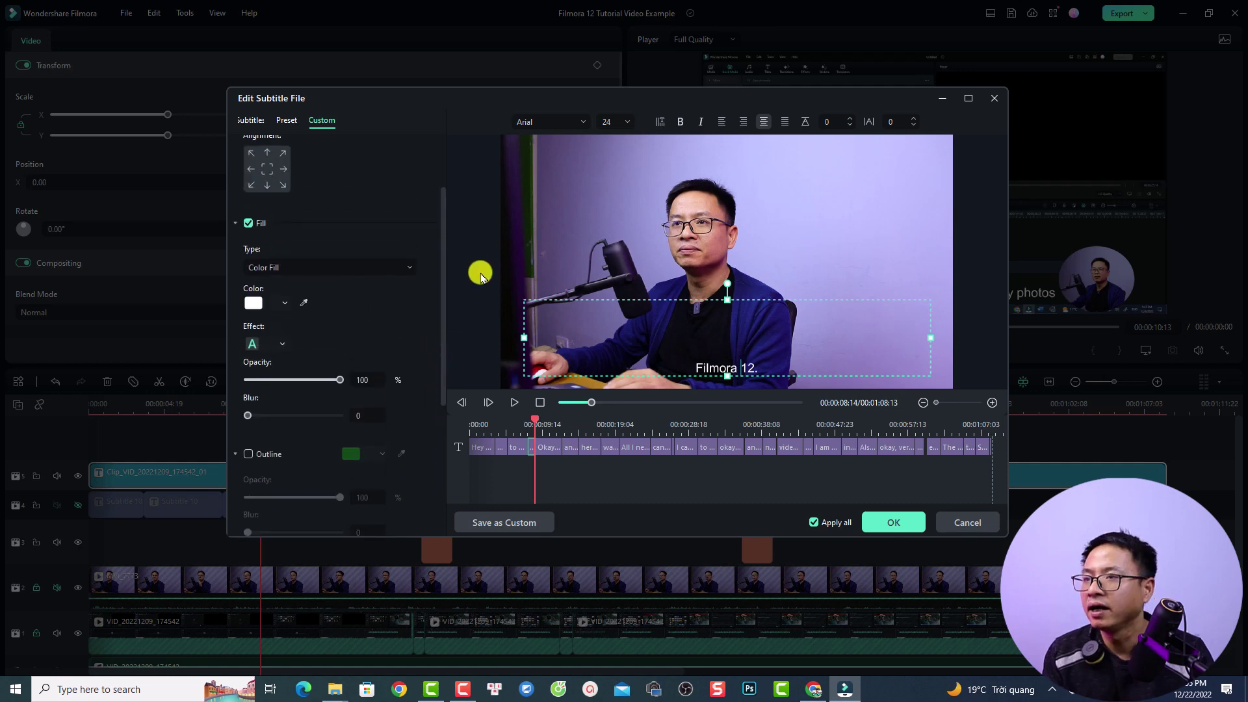
pyautogui.click(581, 121)
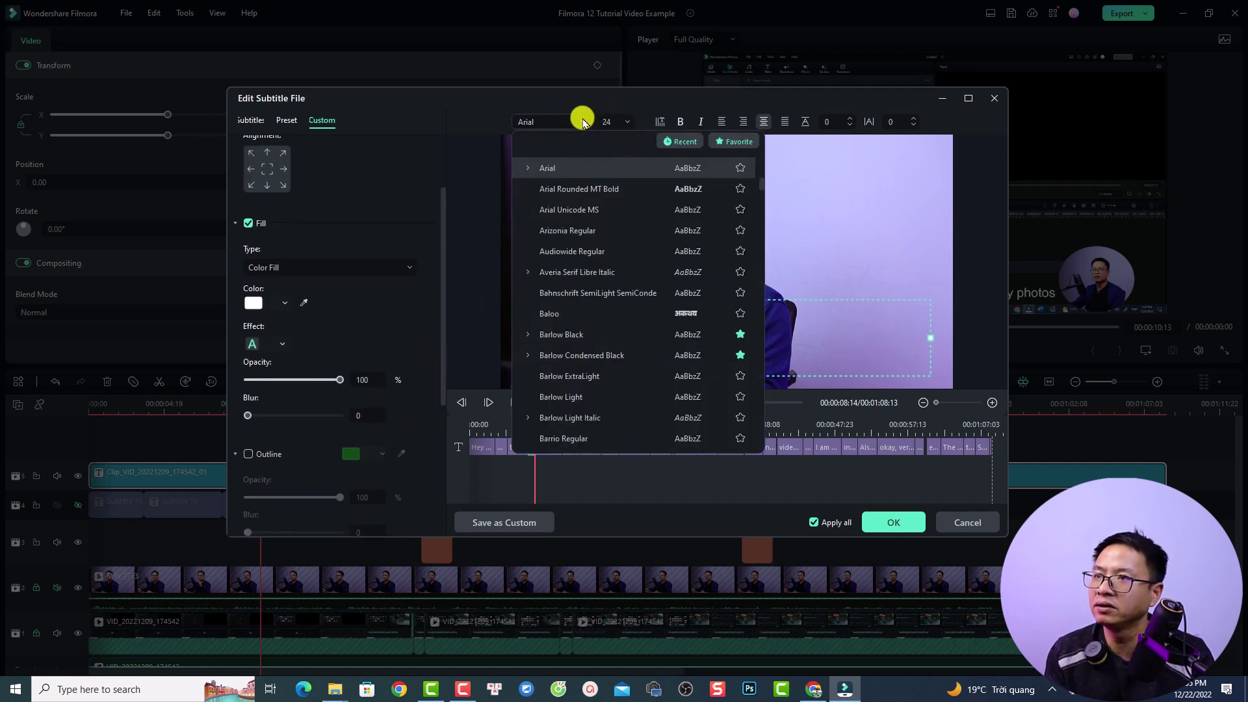
pyautogui.click(580, 116)
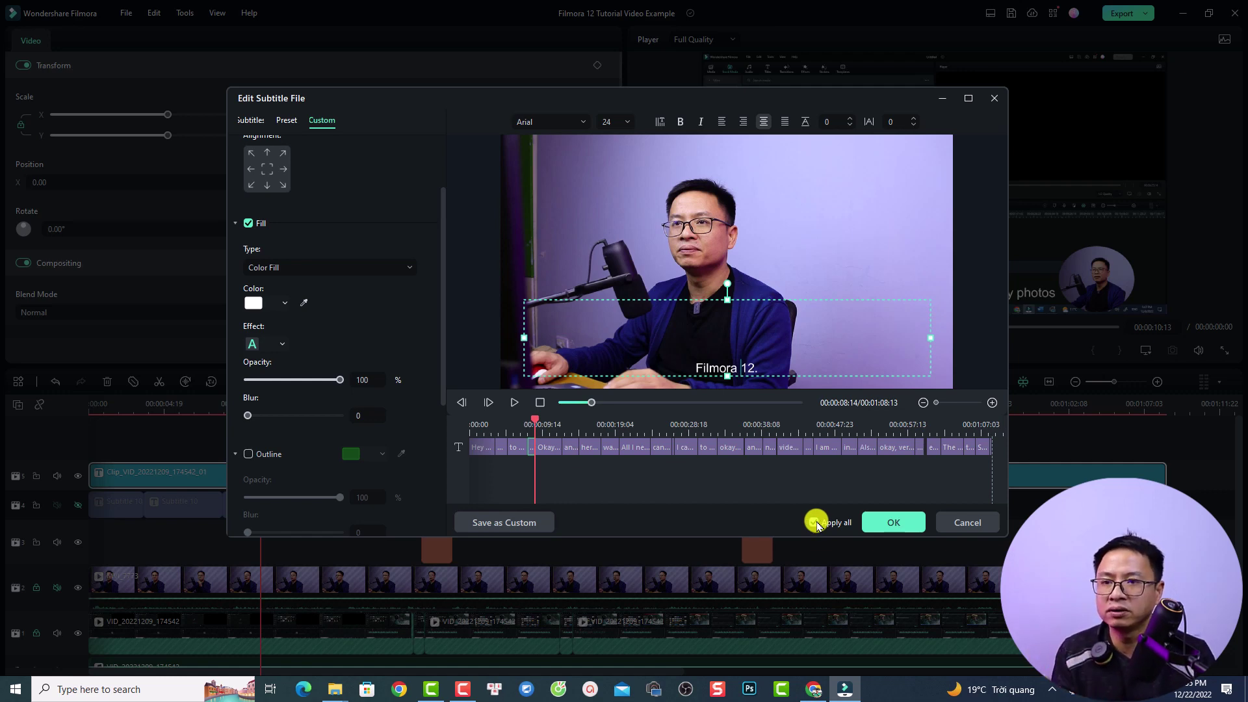
# Save the subtitle corrections with Apply all enabled and play the captioned video from 00:00:10:23 to about 00:00:13:17
pyautogui.click(894, 524)
pyautogui.click(502, 607)
pyautogui.click(416, 475)
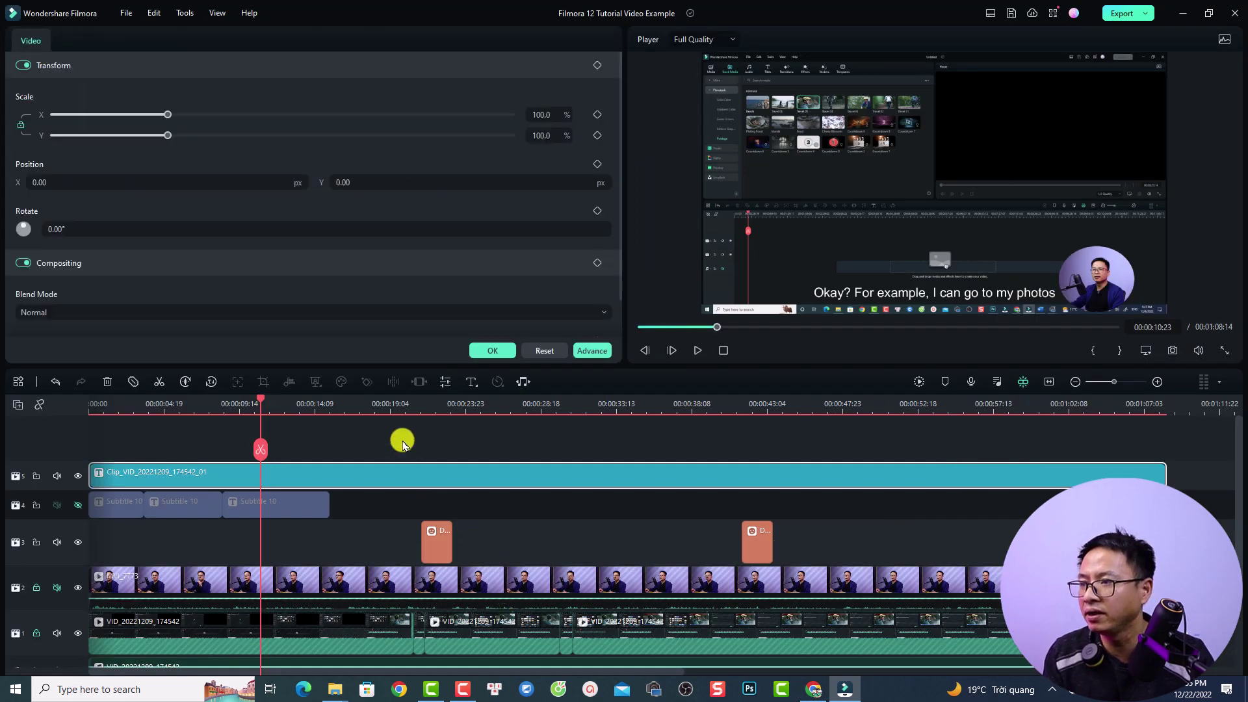
pyautogui.click(402, 442)
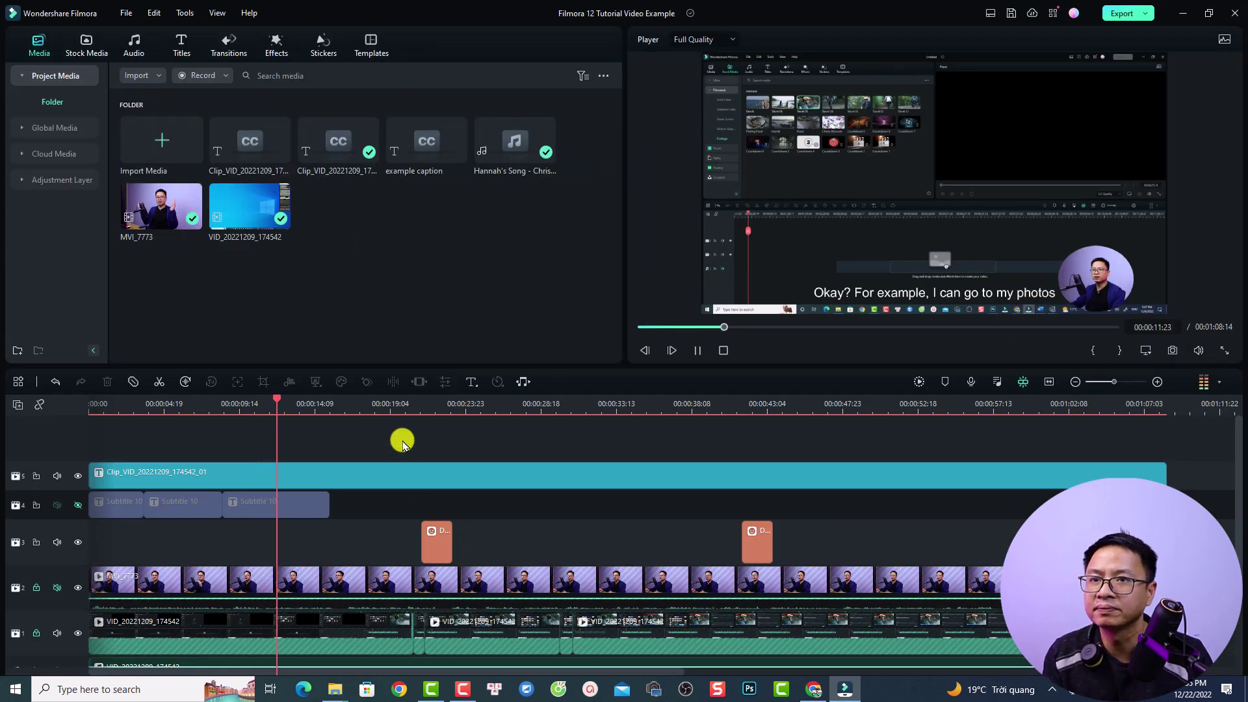
pyautogui.press('space')
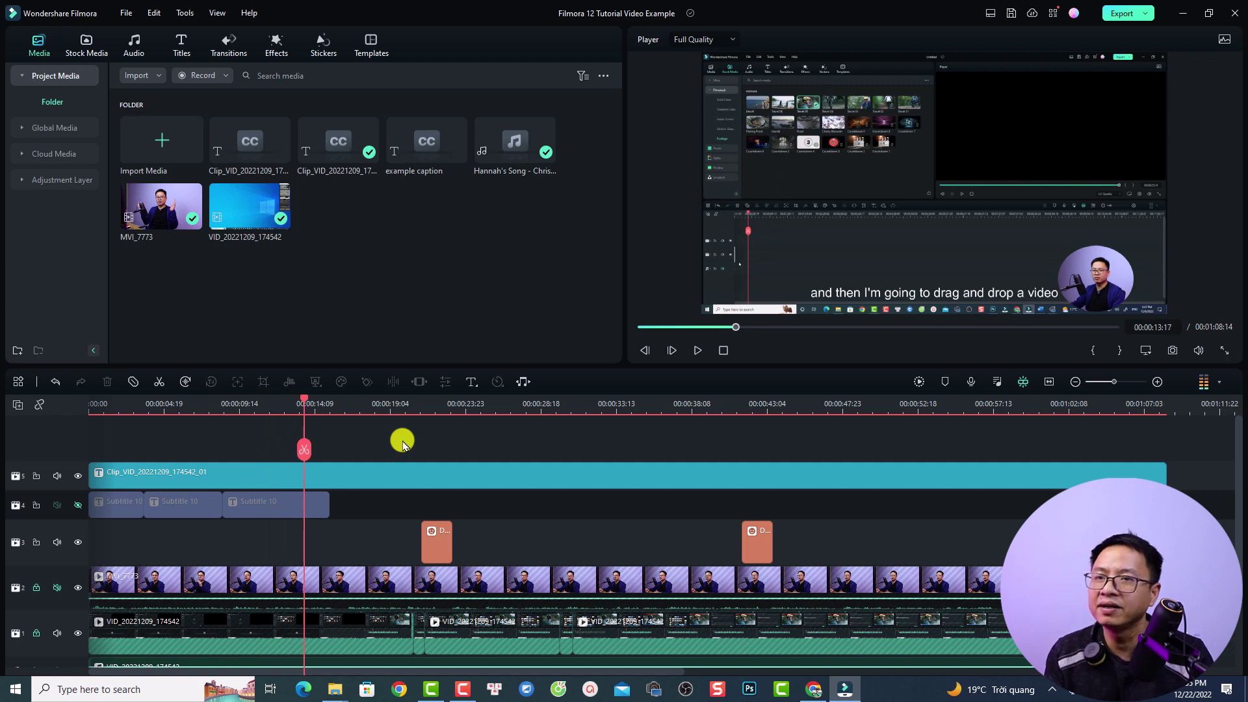